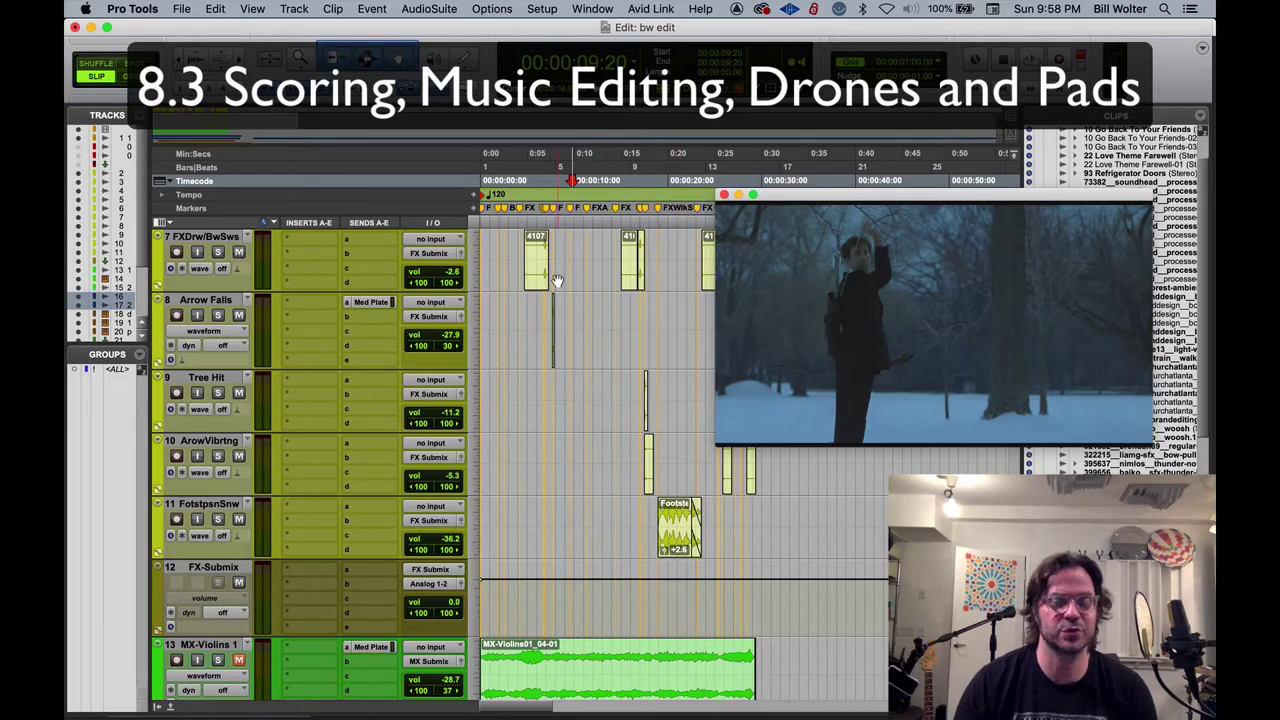
# Open track 19's Kontakt instrument, reposition its window, then close it
pyautogui.scroll(-8, 557, 280)
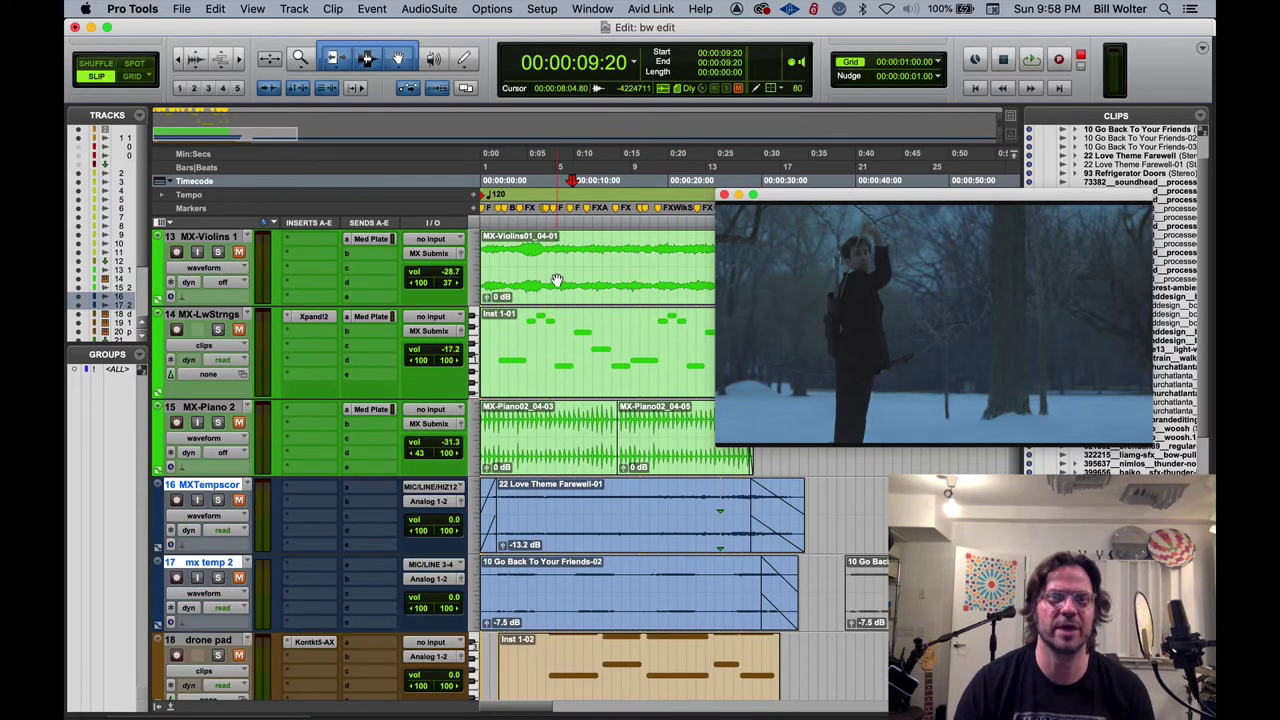
pyautogui.scroll(-4, 557, 280)
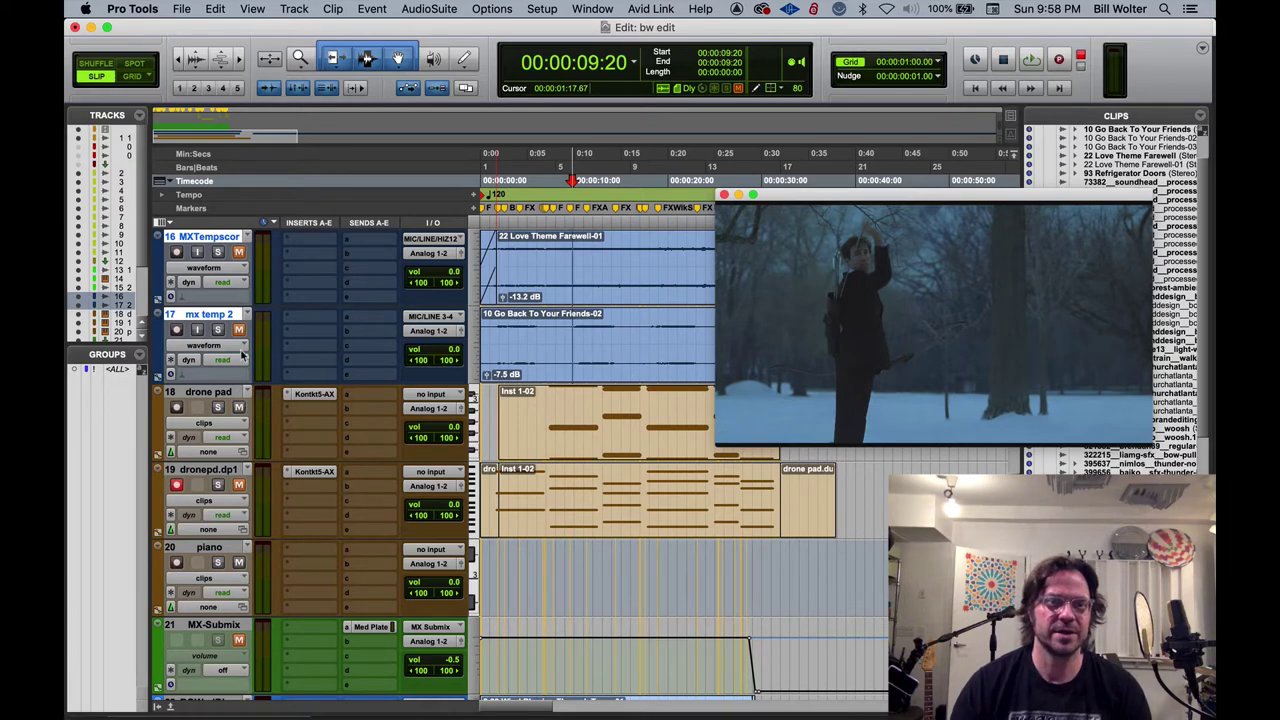
pyautogui.scroll(5, 242, 349)
pyautogui.scroll(-5, 243, 347)
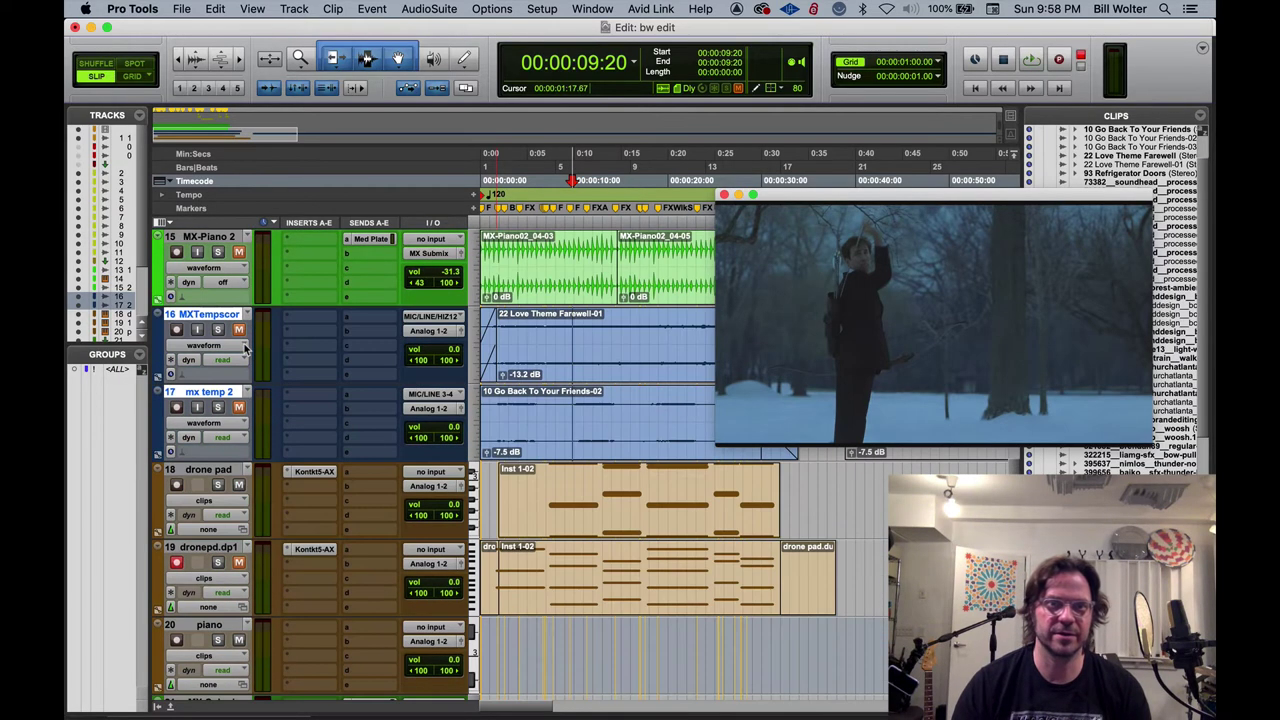
pyautogui.click(314, 549)
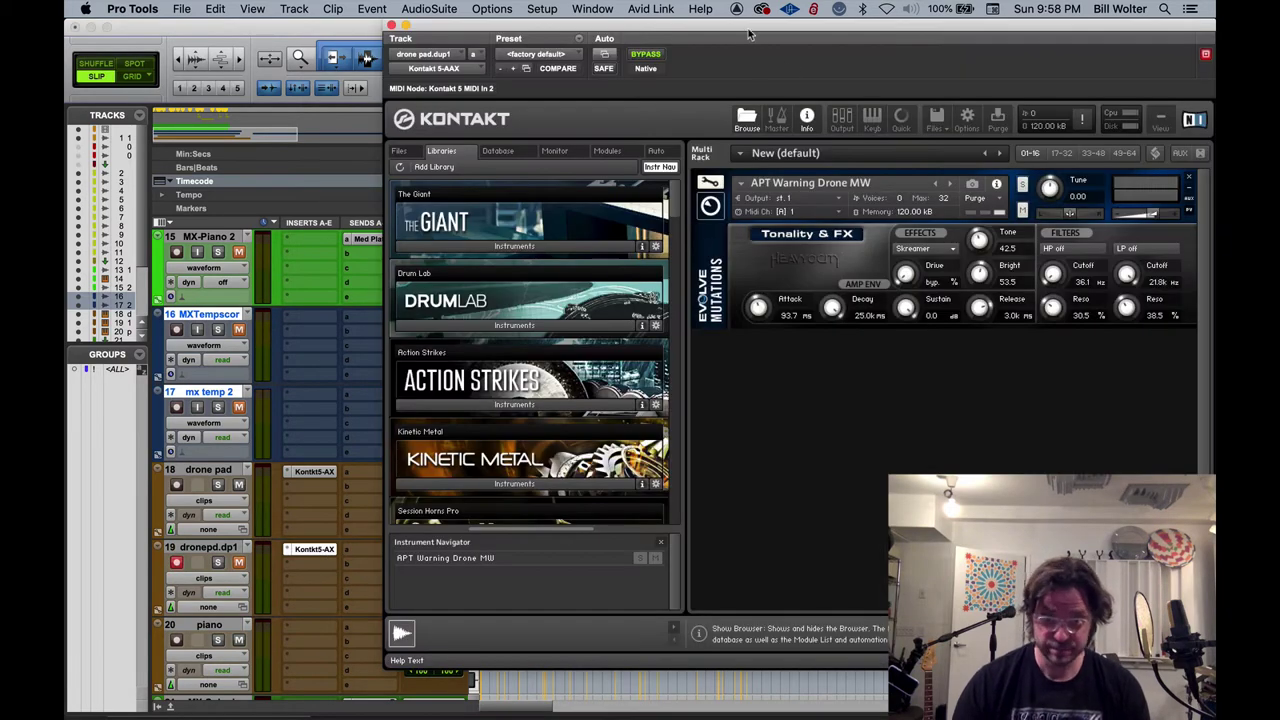
pyautogui.moveTo(748, 35); pyautogui.dragTo(673, 64)
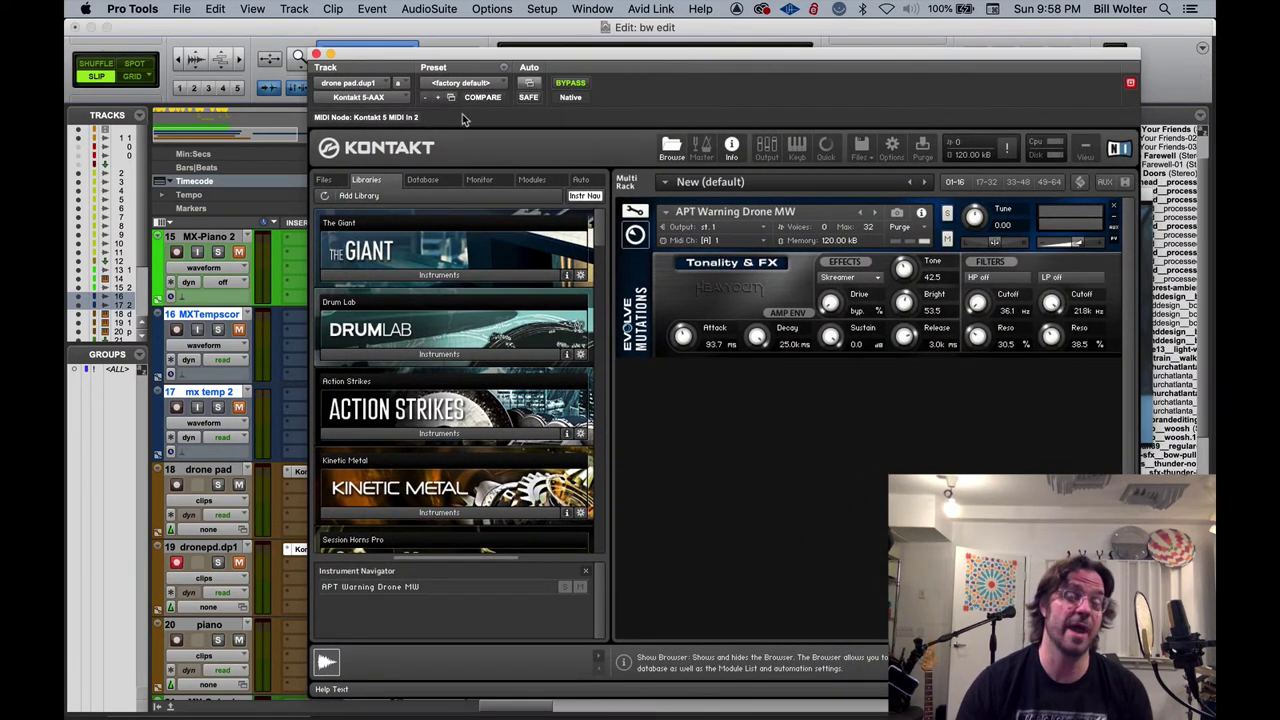
pyautogui.click(316, 54)
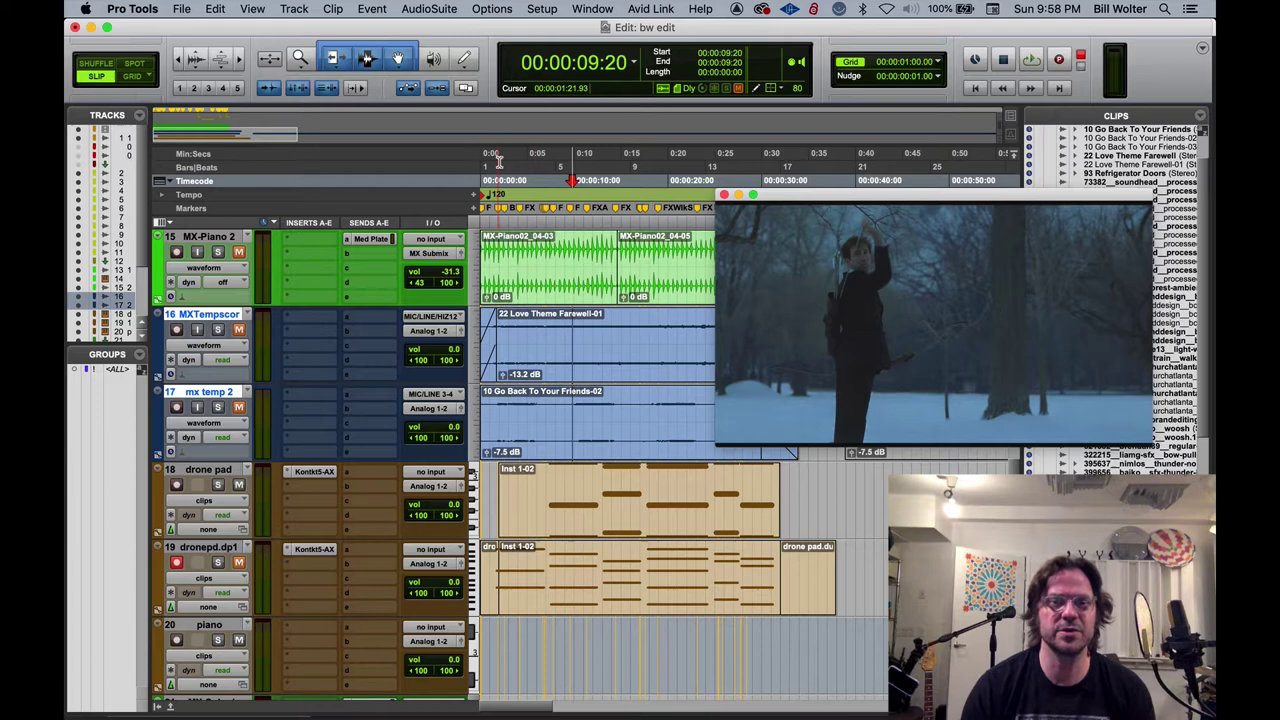
# From the session start, play the scene while moving and enlarging the video window
pyautogui.press('Return')
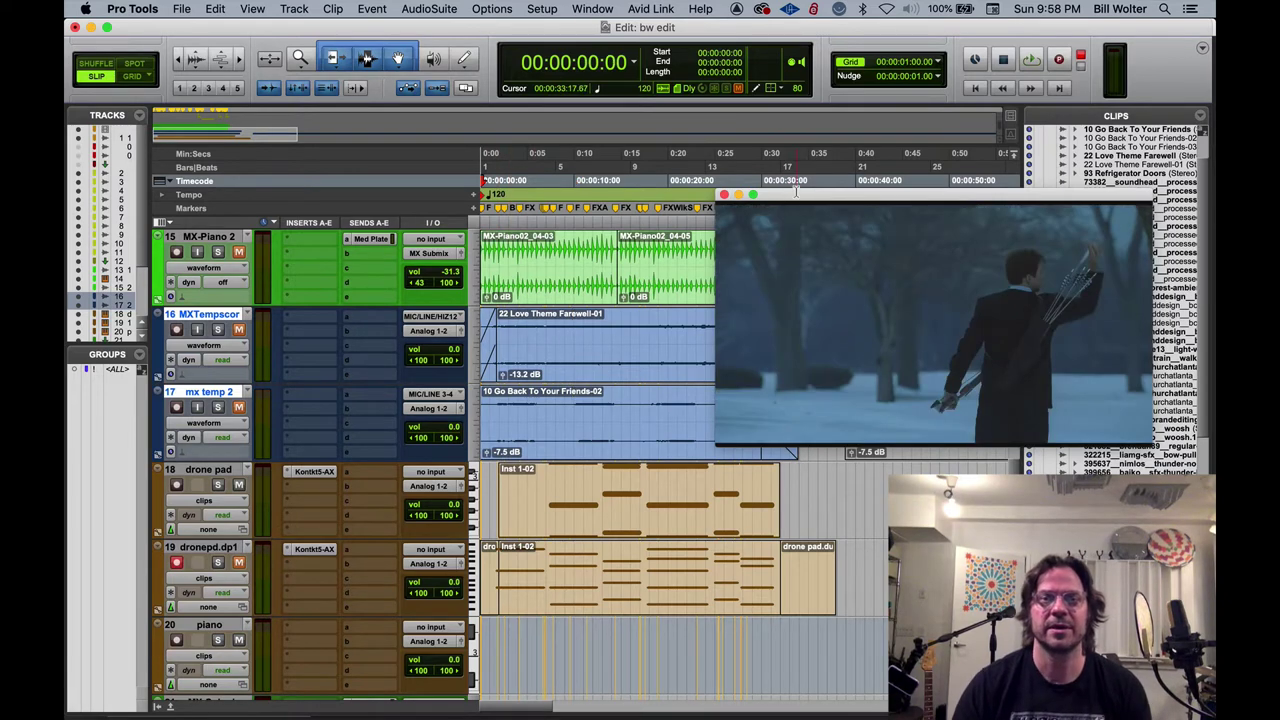
pyautogui.moveTo(796, 192); pyautogui.dragTo(727, 122)
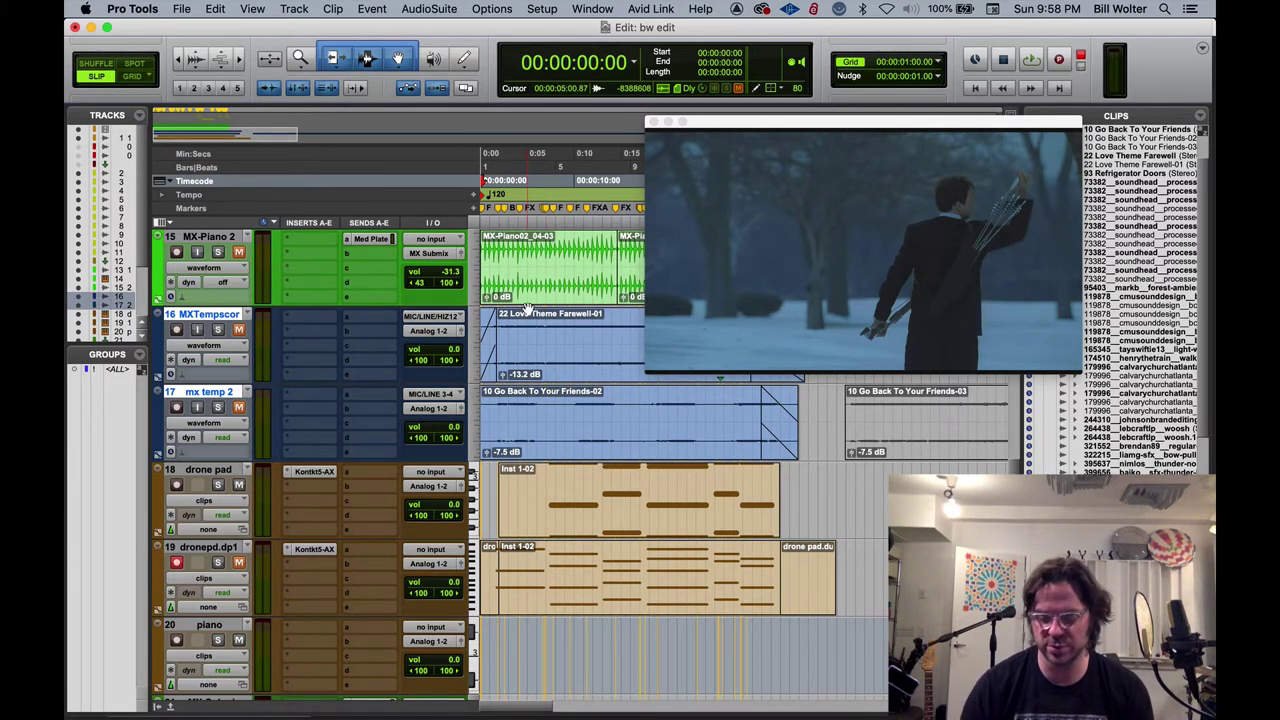
pyautogui.press('space')
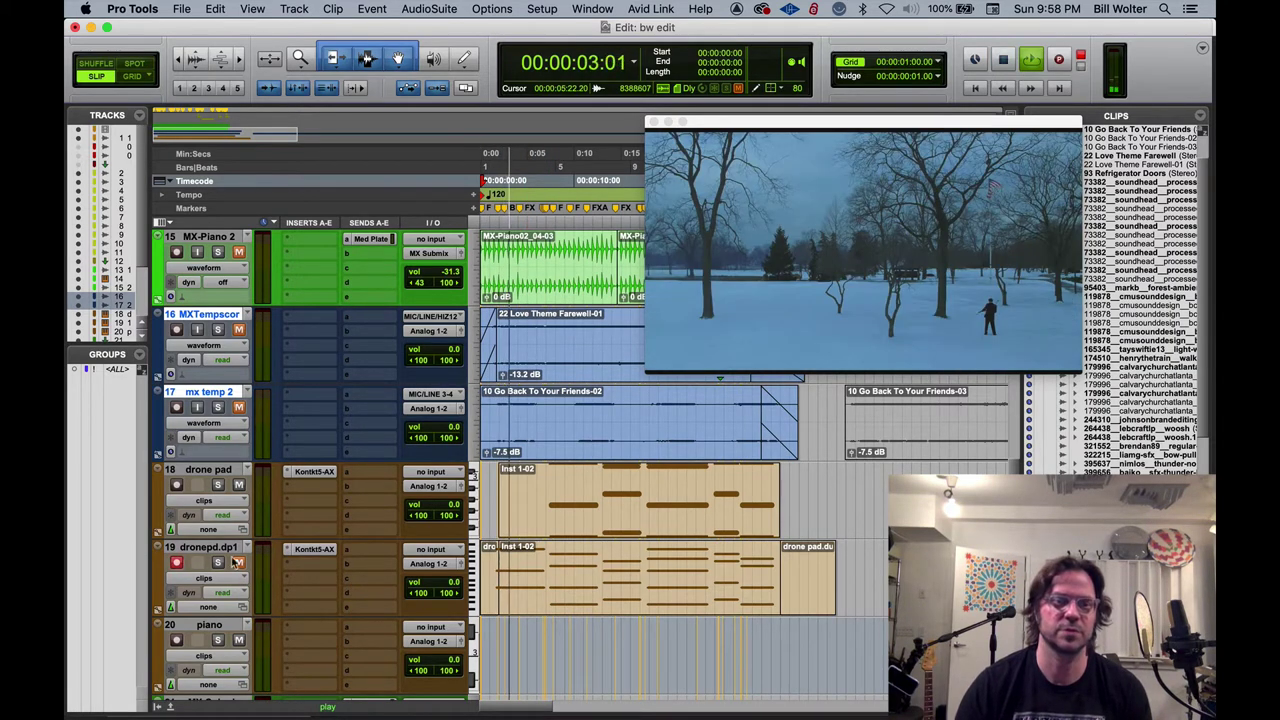
pyautogui.press('space')
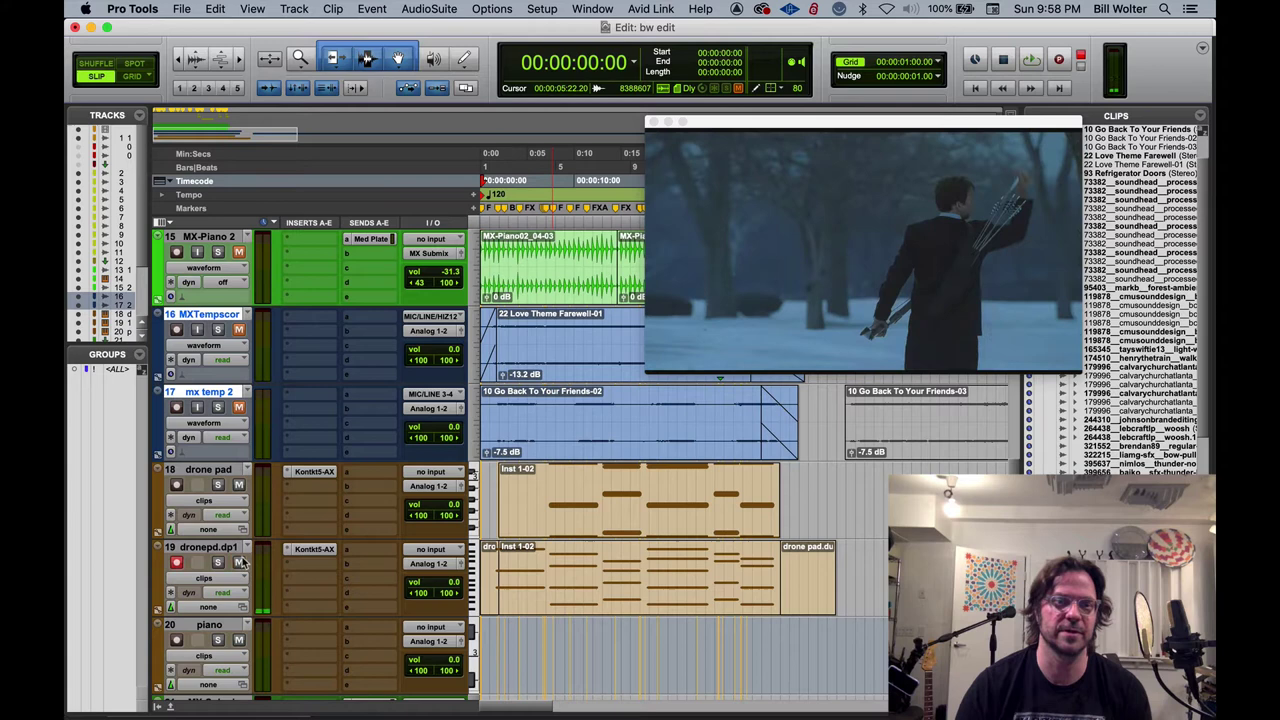
pyautogui.press('space')
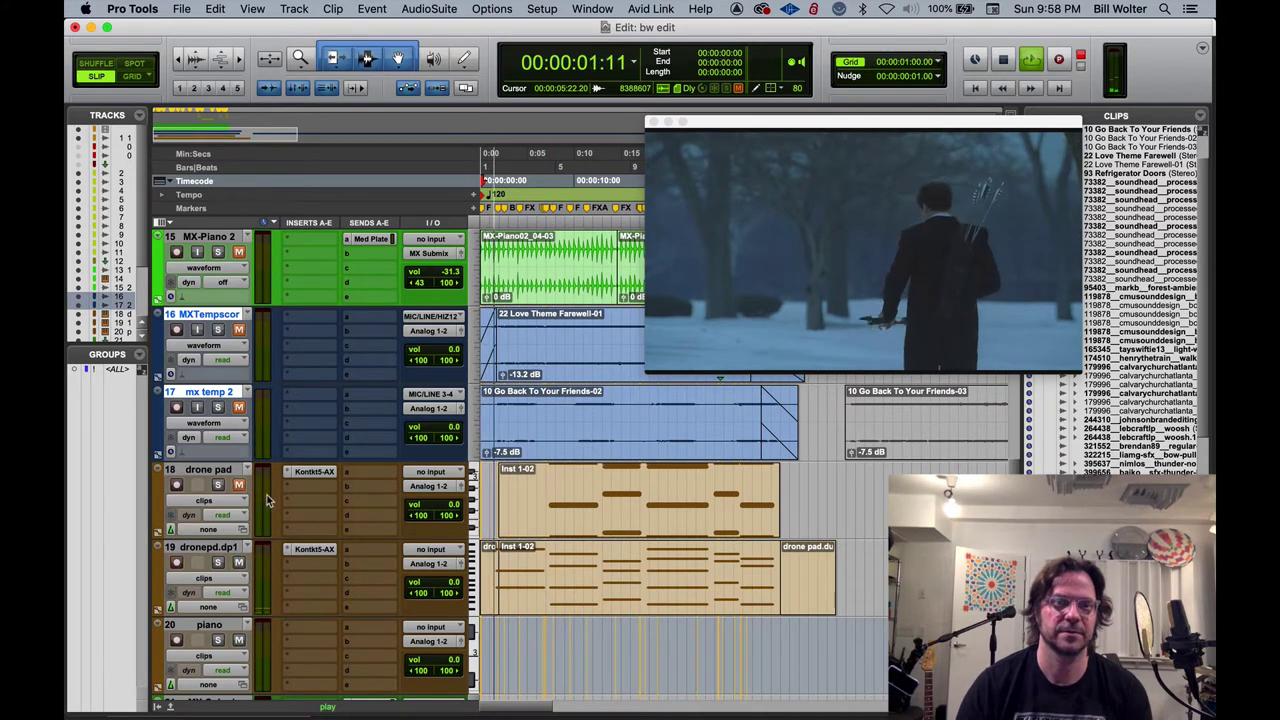
pyautogui.moveTo(739, 126); pyautogui.dragTo(670, 140)
pyautogui.moveTo(1017, 388); pyautogui.dragTo(1142, 460)
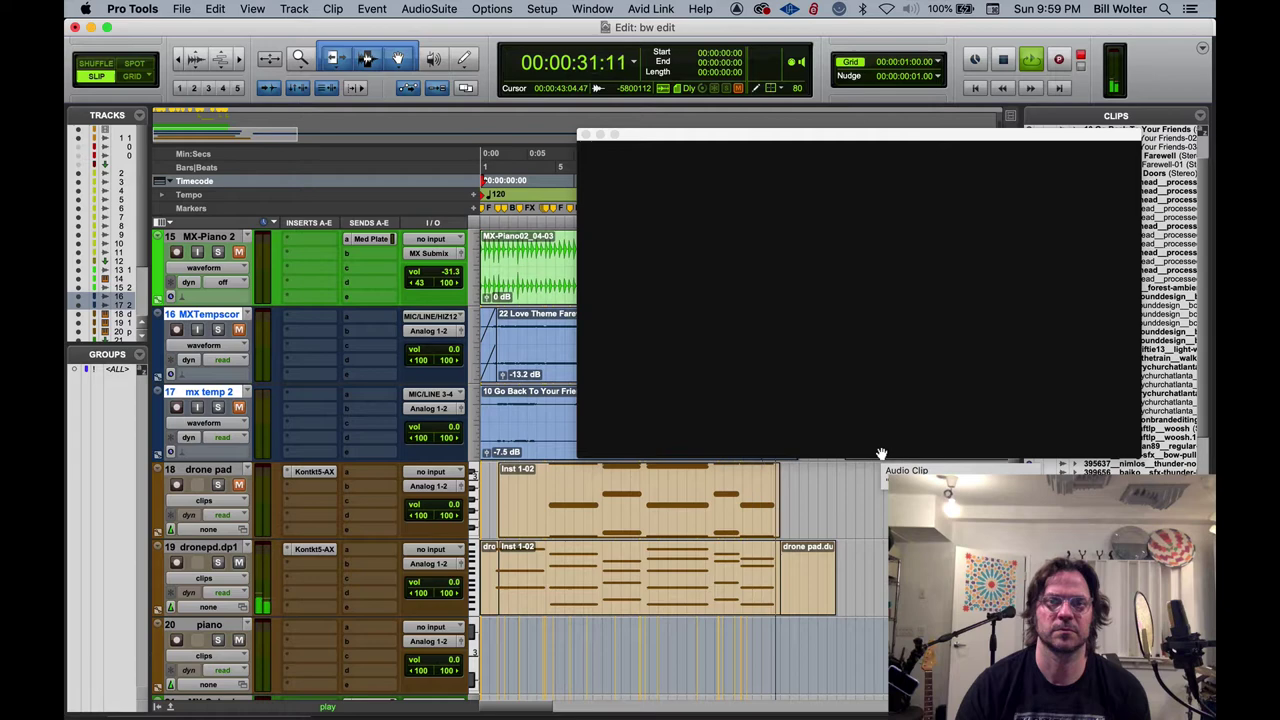
pyautogui.press('space')
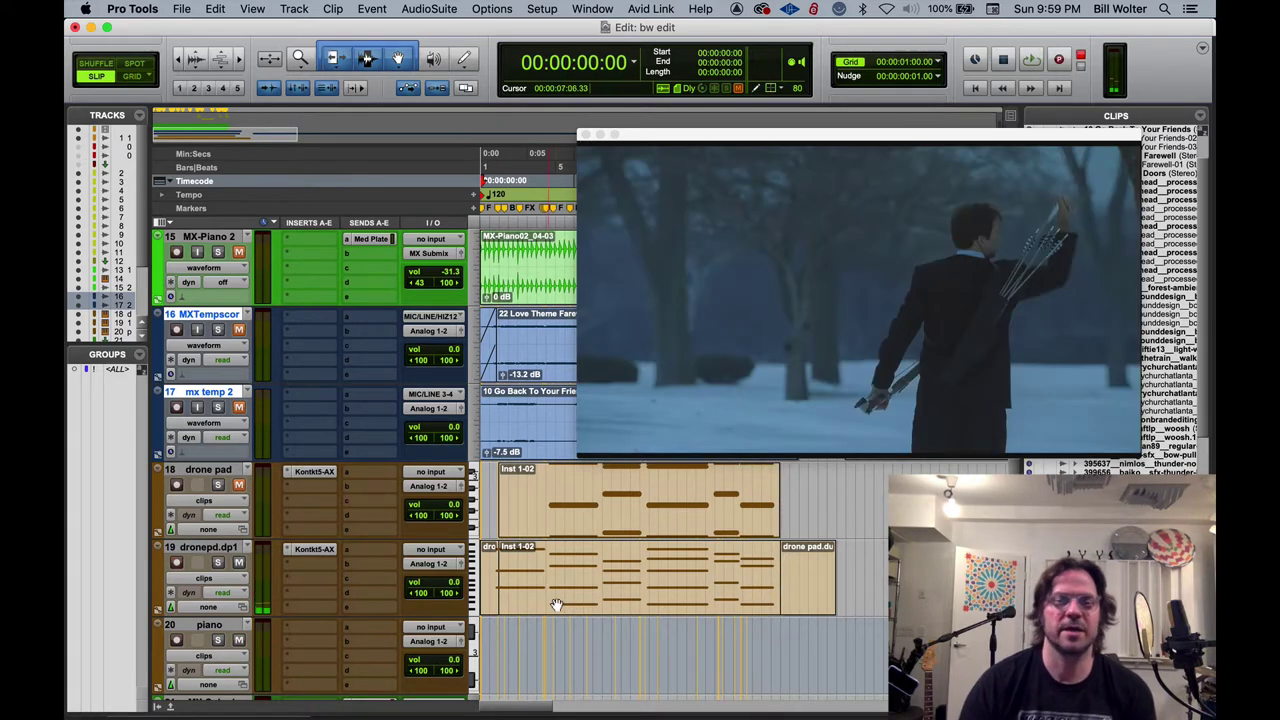
pyautogui.doubleClick(640, 580)
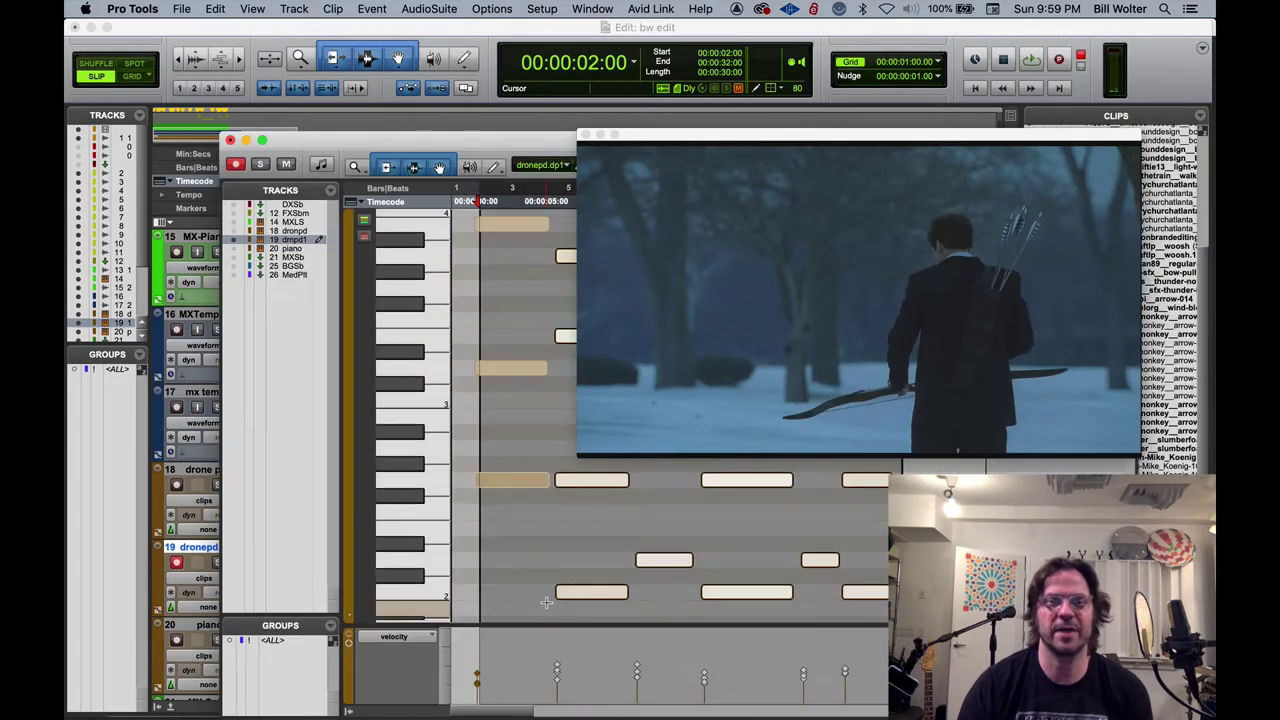
pyautogui.click(231, 141)
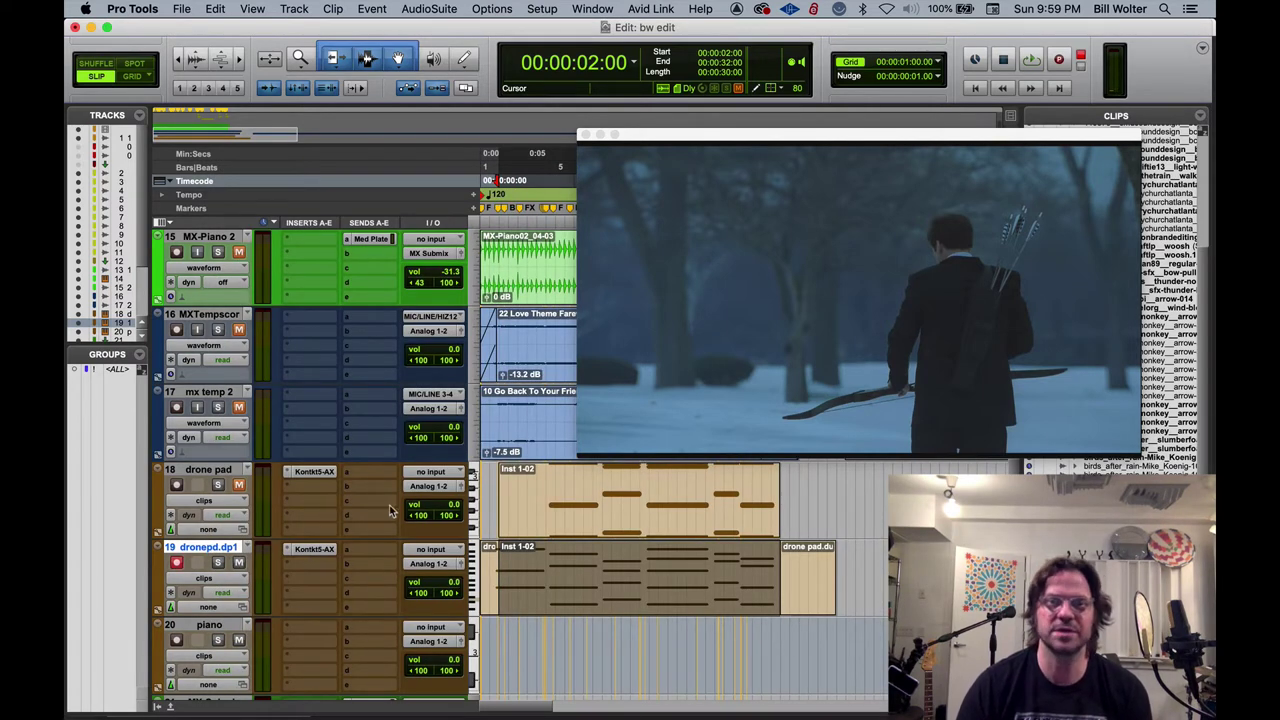
pyautogui.click(314, 549)
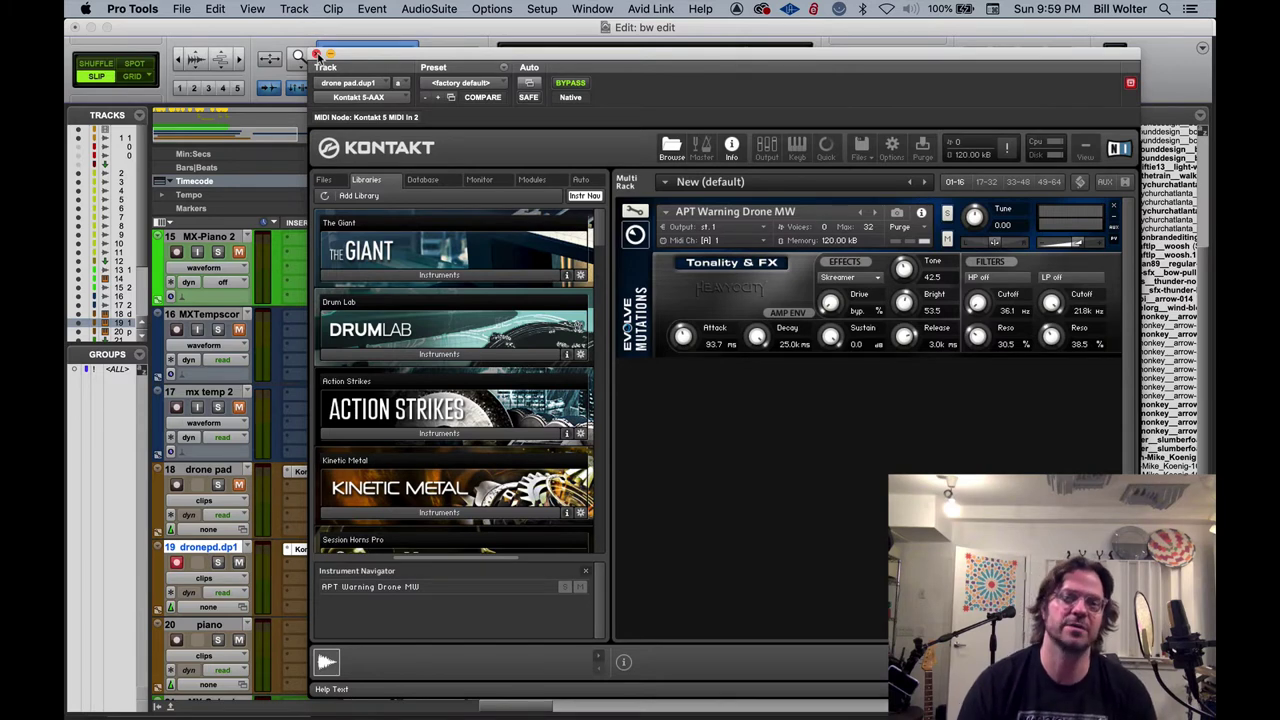
pyautogui.click(316, 54)
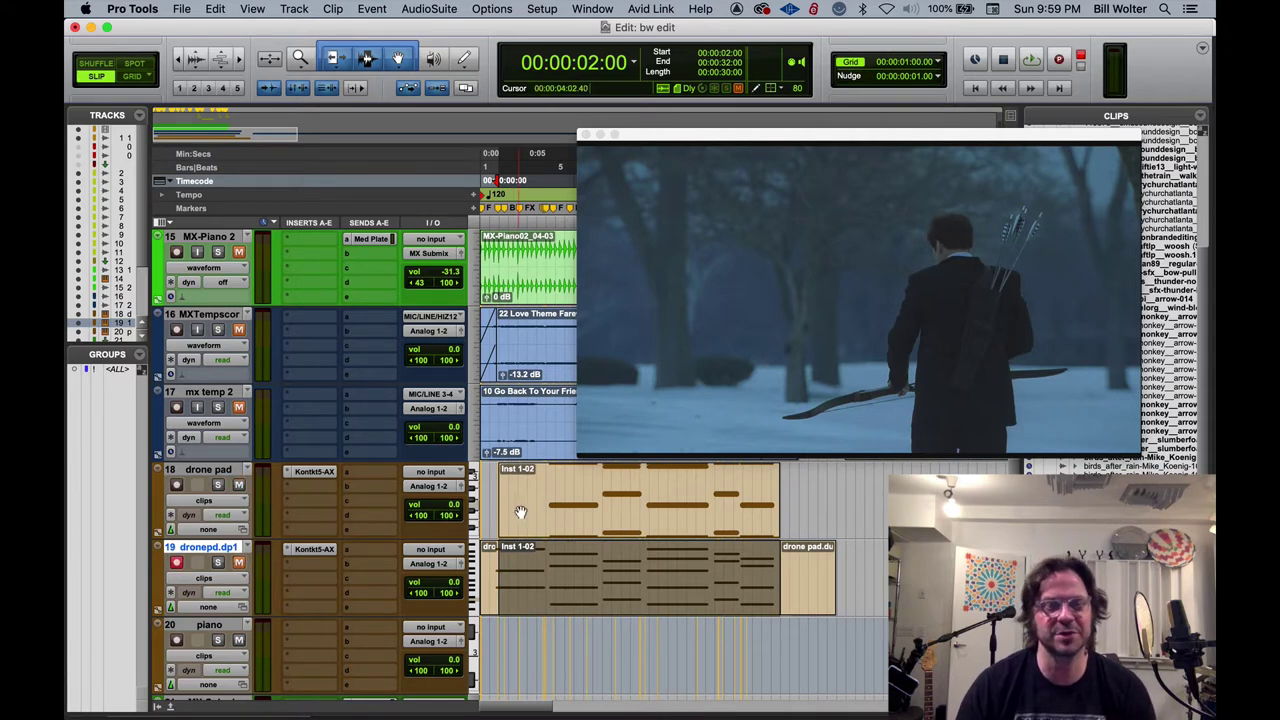
# Open the drone pad track's Kontakt instrument on track 18, then close it
pyautogui.scroll(3, 554, 509)
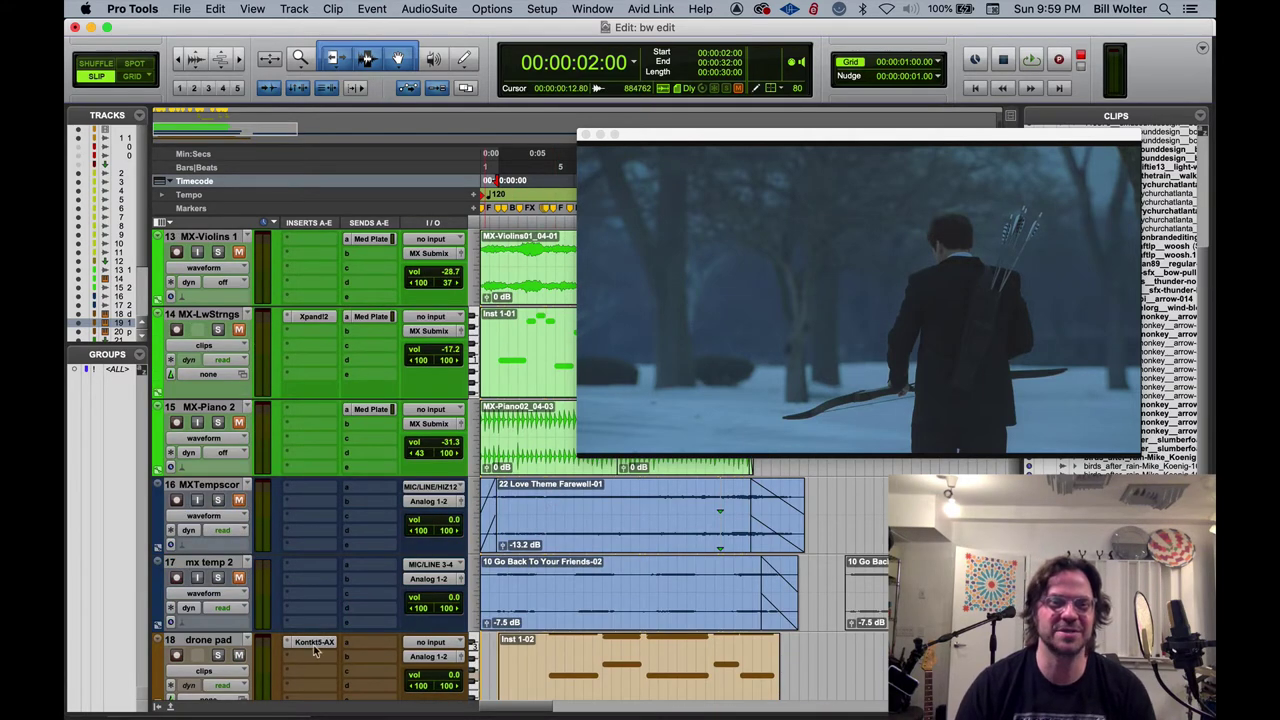
pyautogui.click(314, 641)
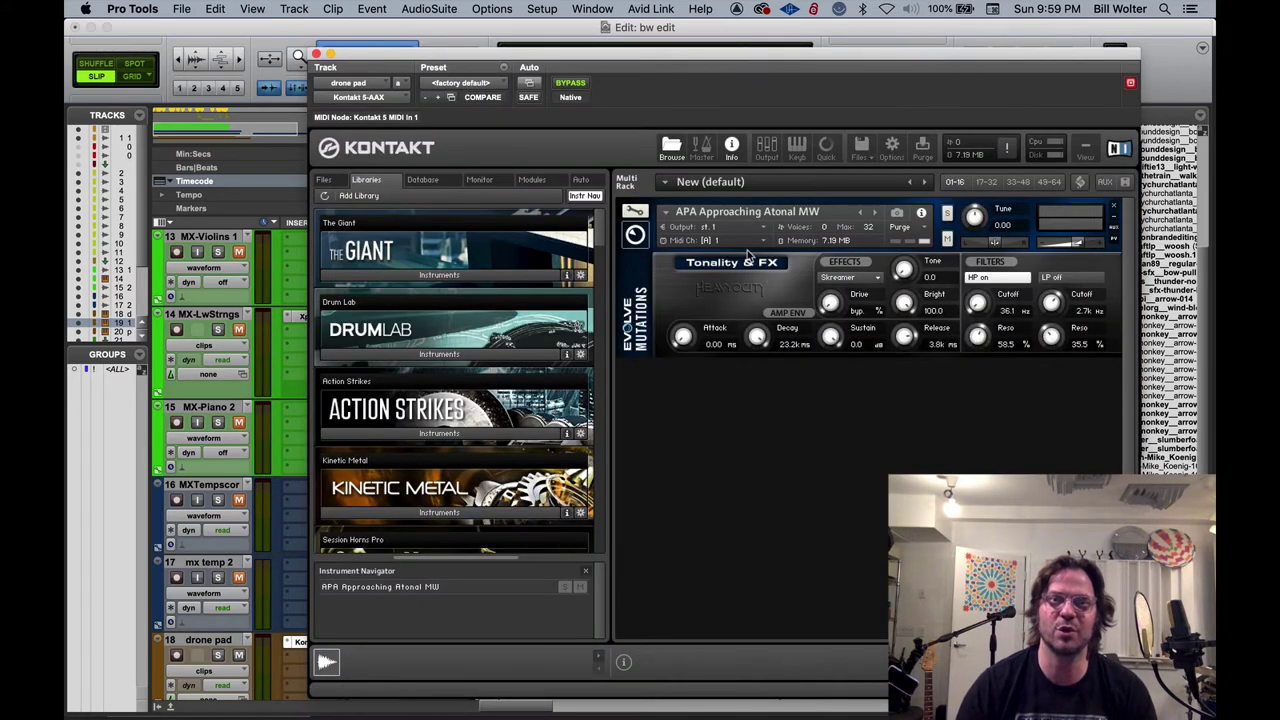
pyautogui.click(316, 54)
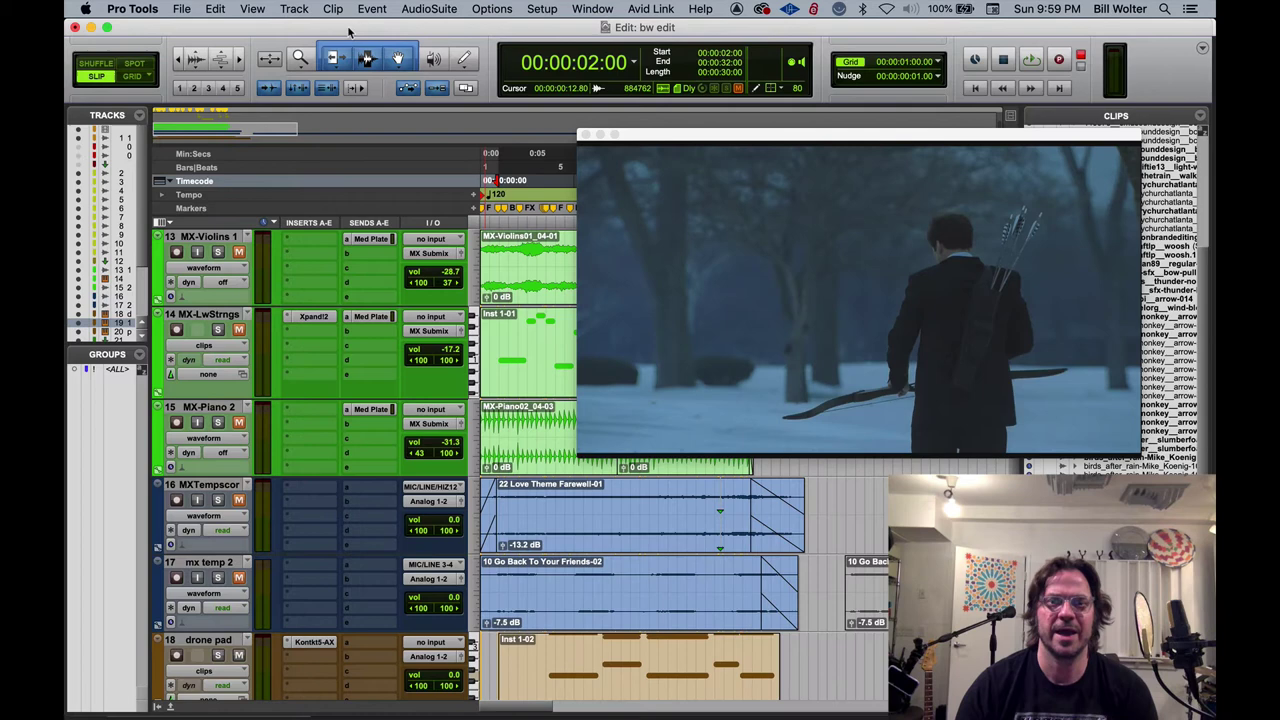
pyautogui.scroll(-3, 555, 535)
# Show the drone pad clip's notes in the MIDI Editor, play from the start, then close the video
pyautogui.doubleClick(541, 457)
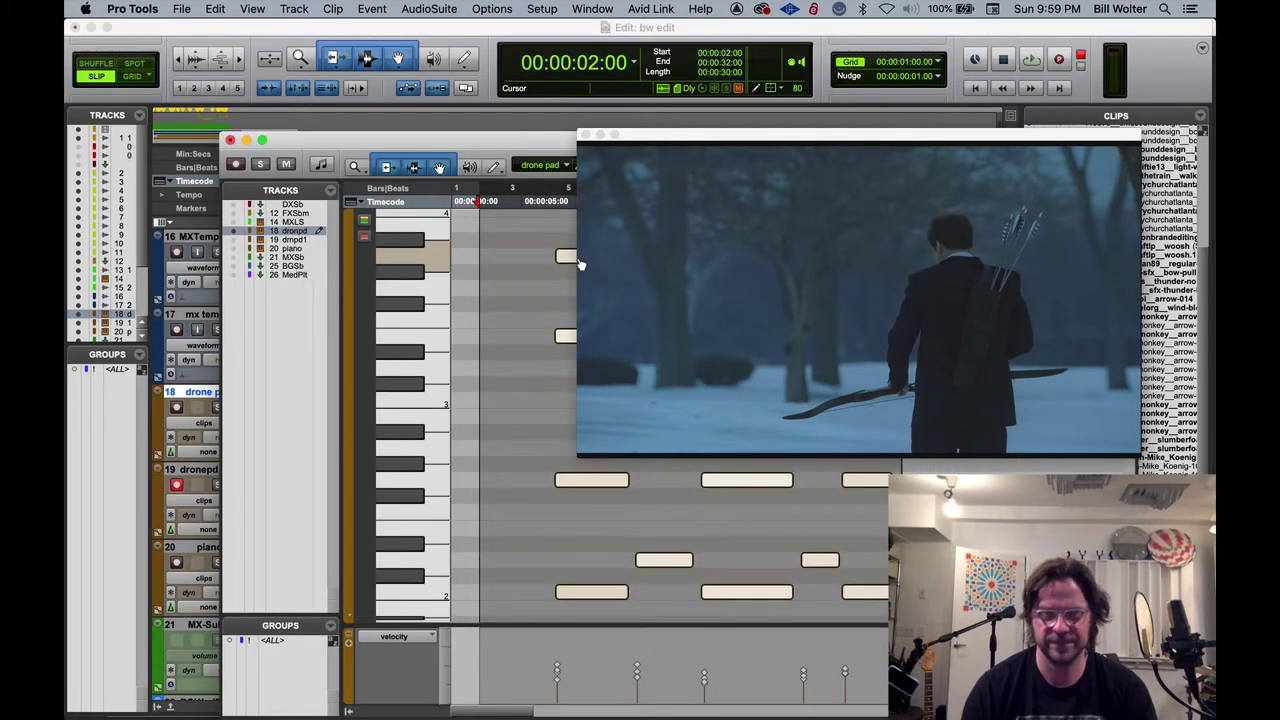
pyautogui.press('Return')
pyautogui.press('space')
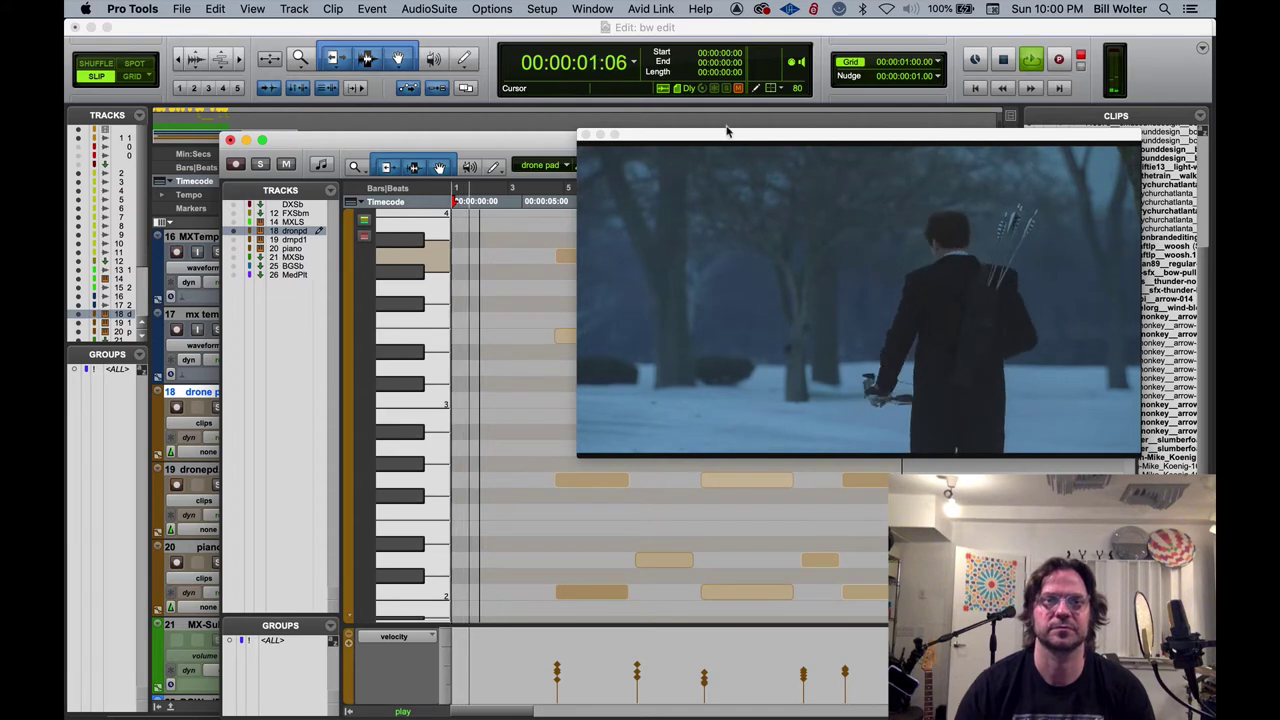
pyautogui.moveTo(727, 131); pyautogui.dragTo(743, 74)
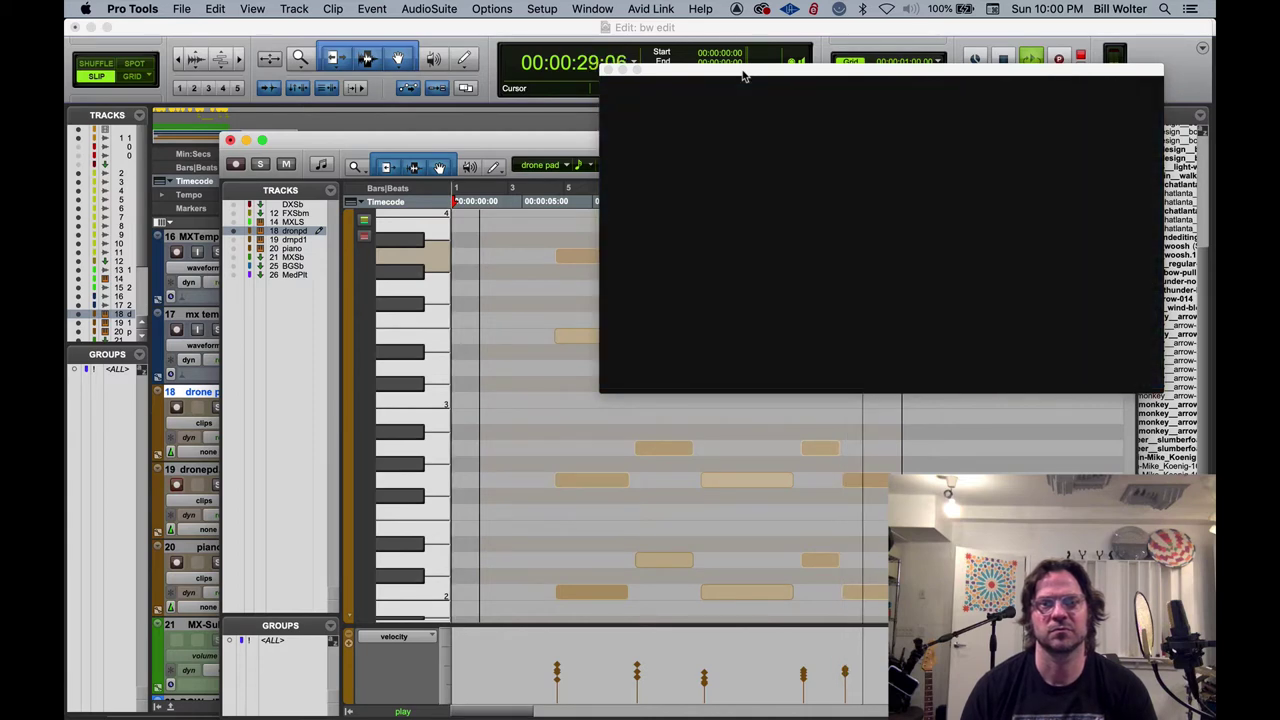
pyautogui.click(607, 69)
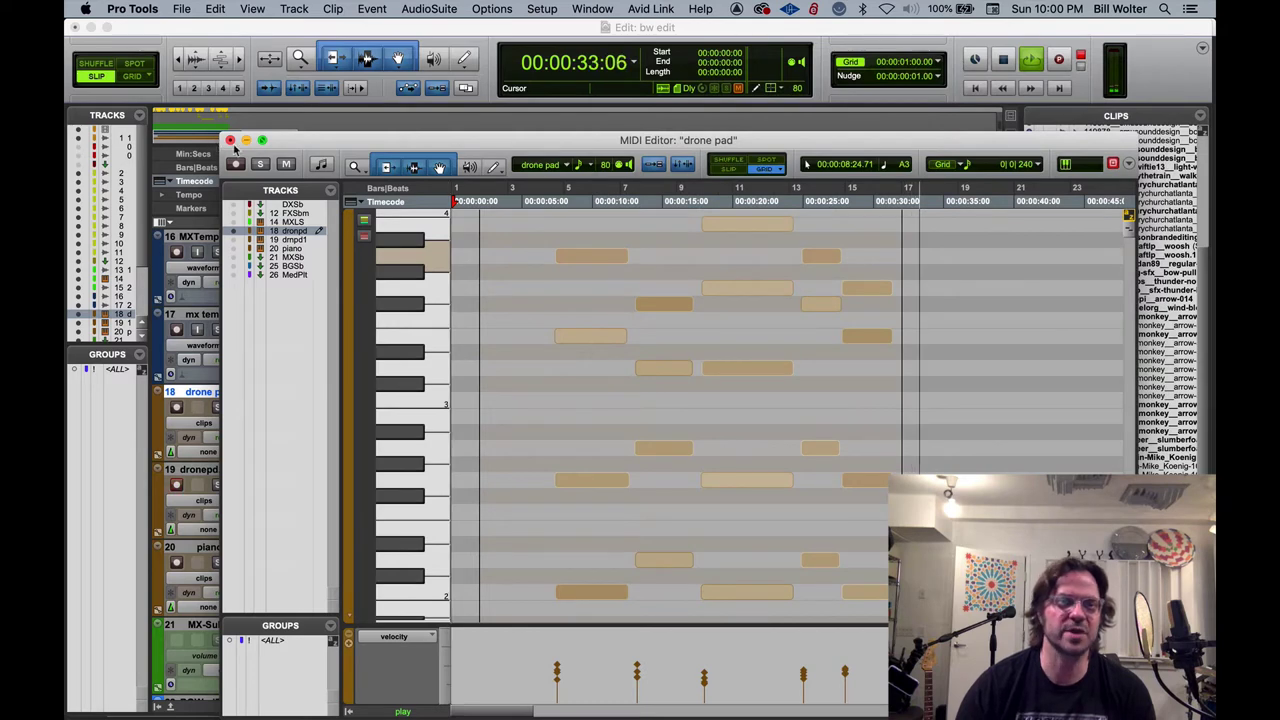
# Close the MIDI Editor, stop playback at 00:00:00:00, and scroll back to tracks 16–21
pyautogui.click(230, 140)
pyautogui.press('space')
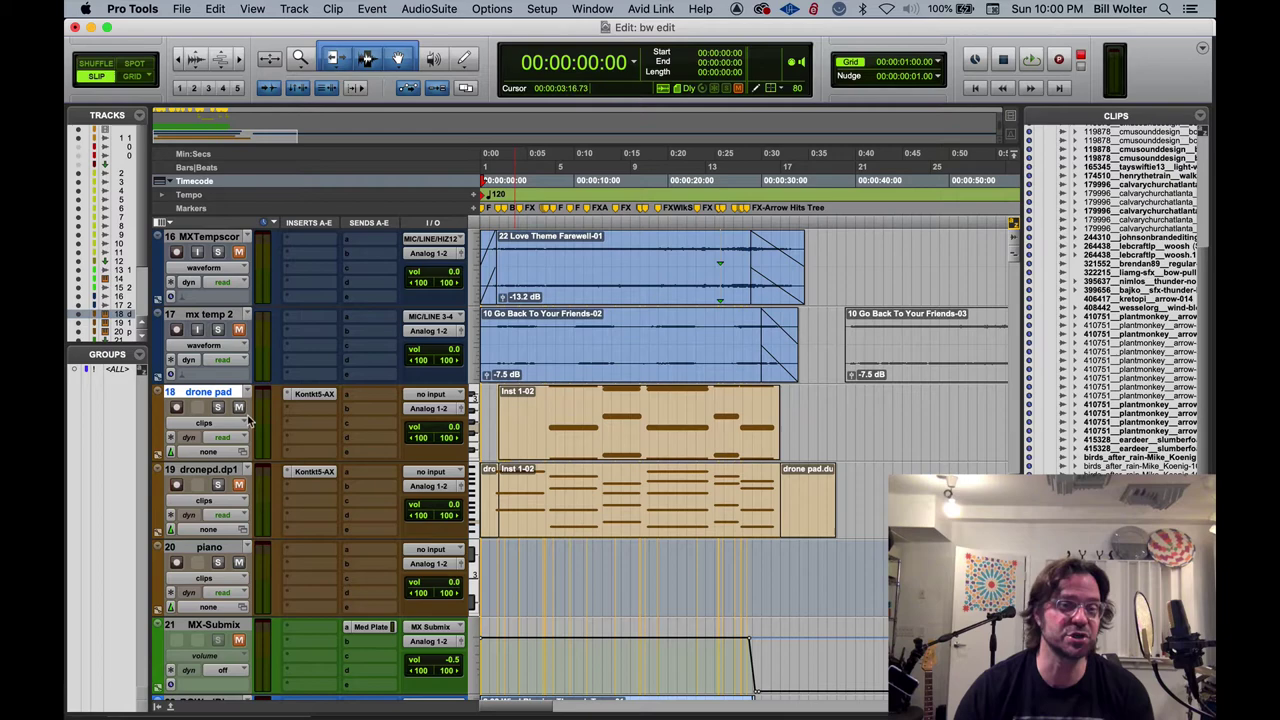
pyautogui.scroll(5, 375, 504)
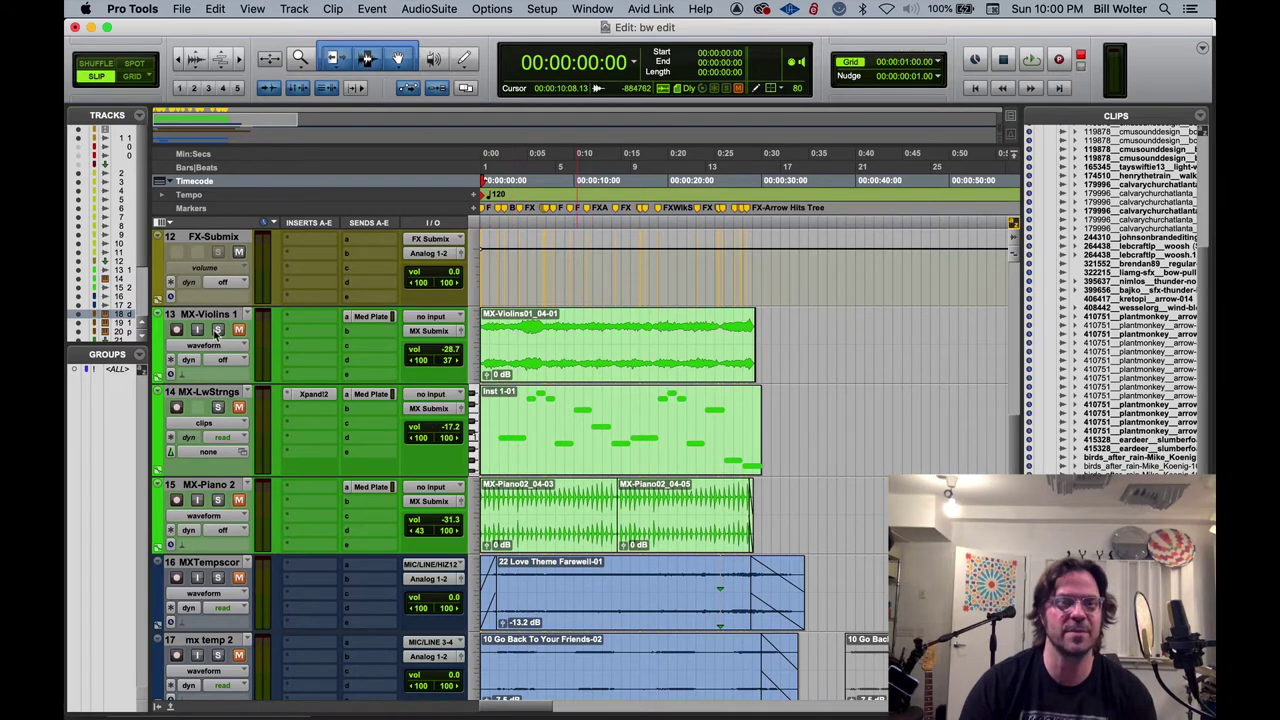
pyautogui.scroll(-5, 309, 482)
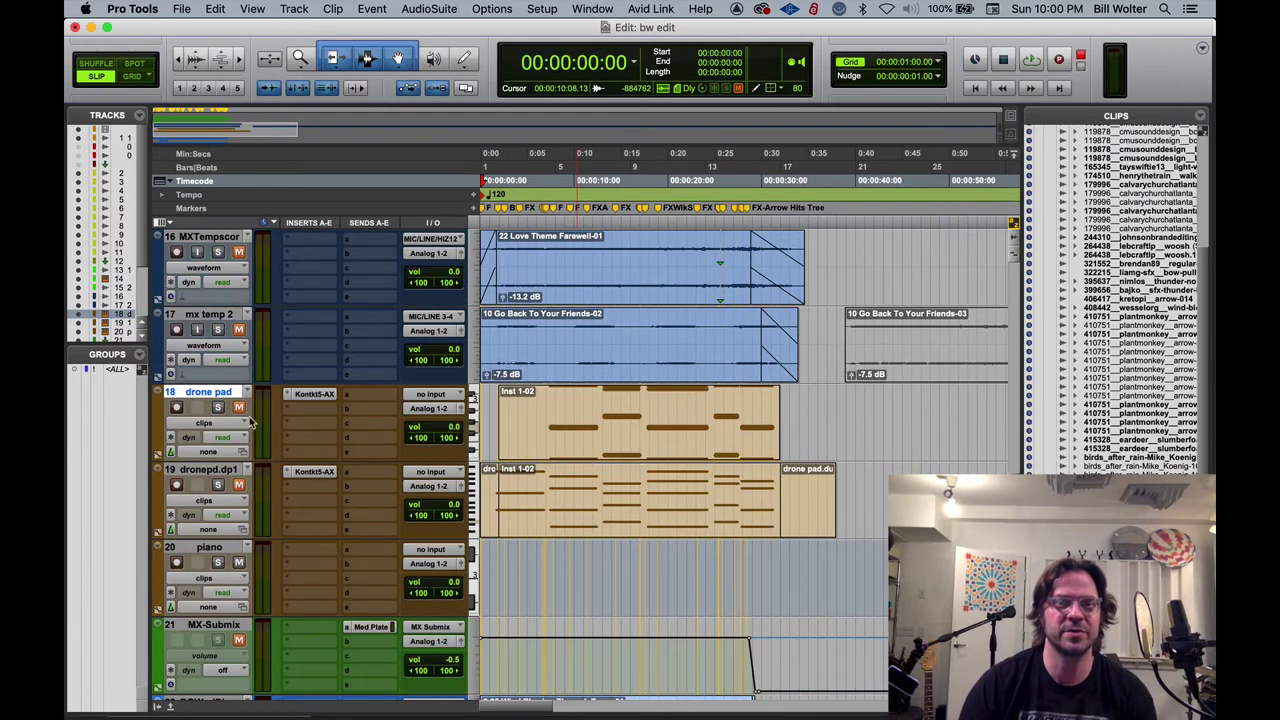
# Commit the drone pad track to audio with the source made inactive, accepting the QuickTime warning
pyautogui.rightClick(198, 395)
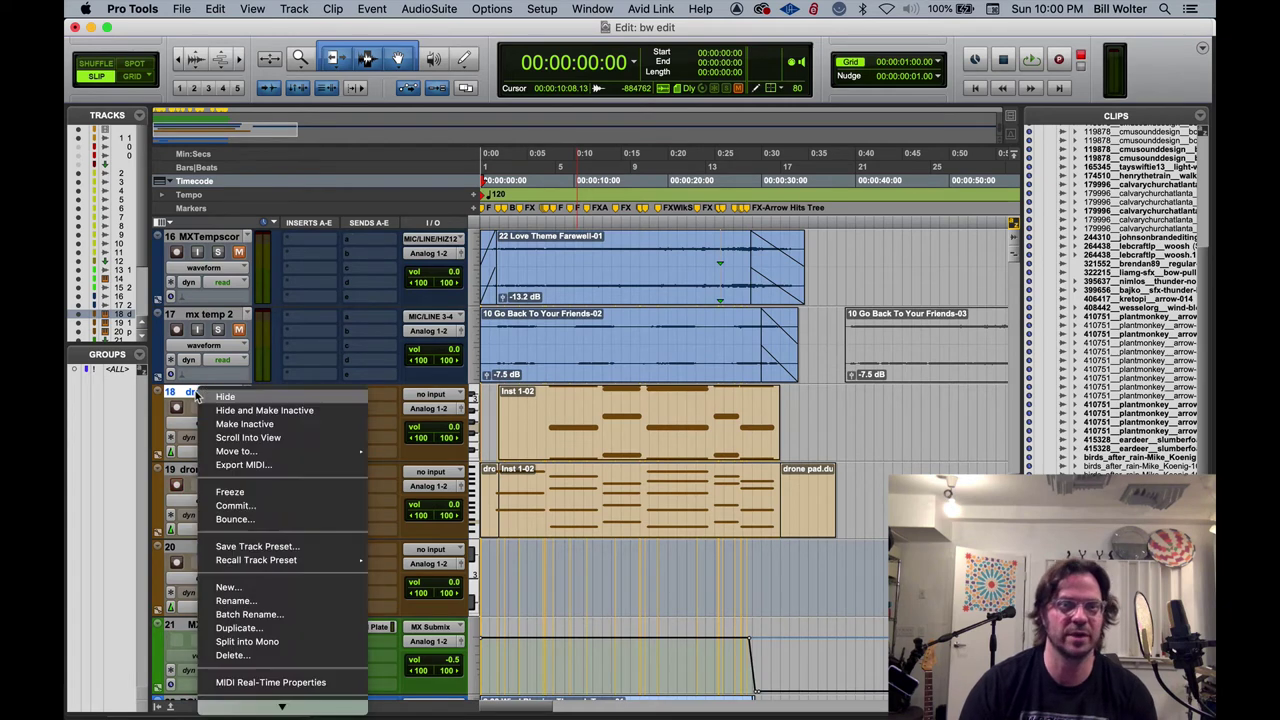
pyautogui.click(240, 506)
pyautogui.click(657, 381)
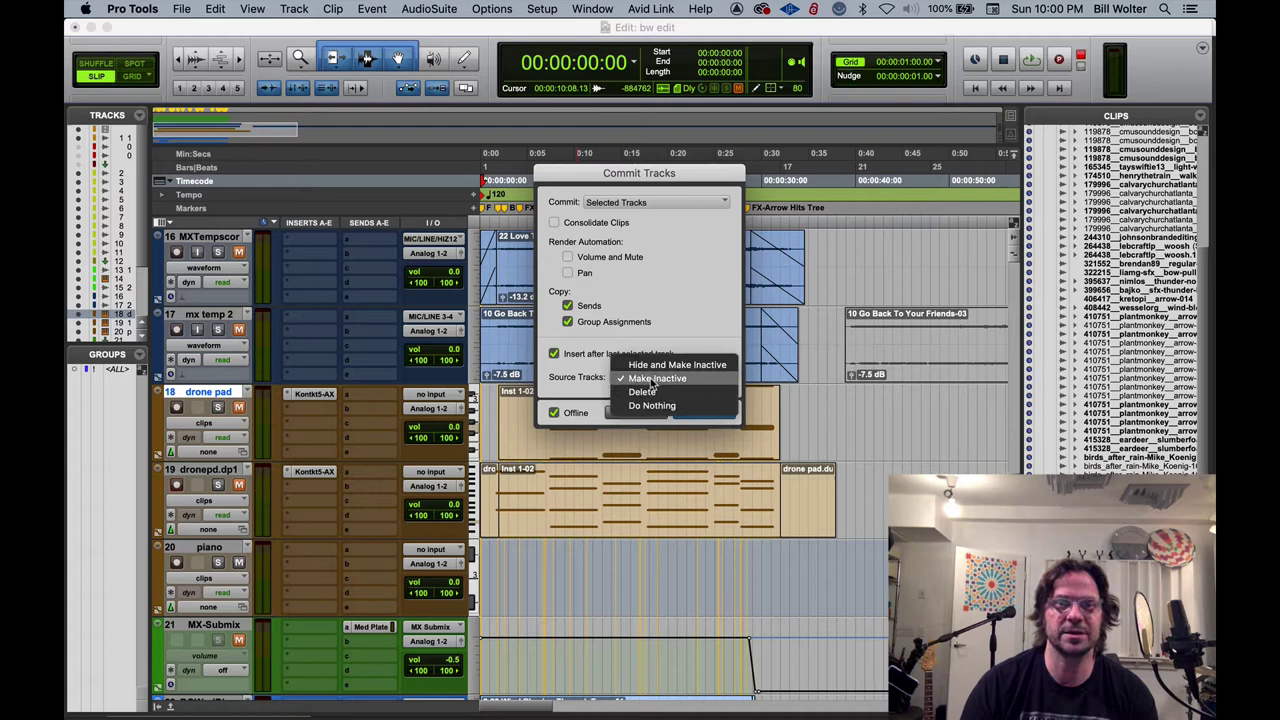
pyautogui.click(652, 378)
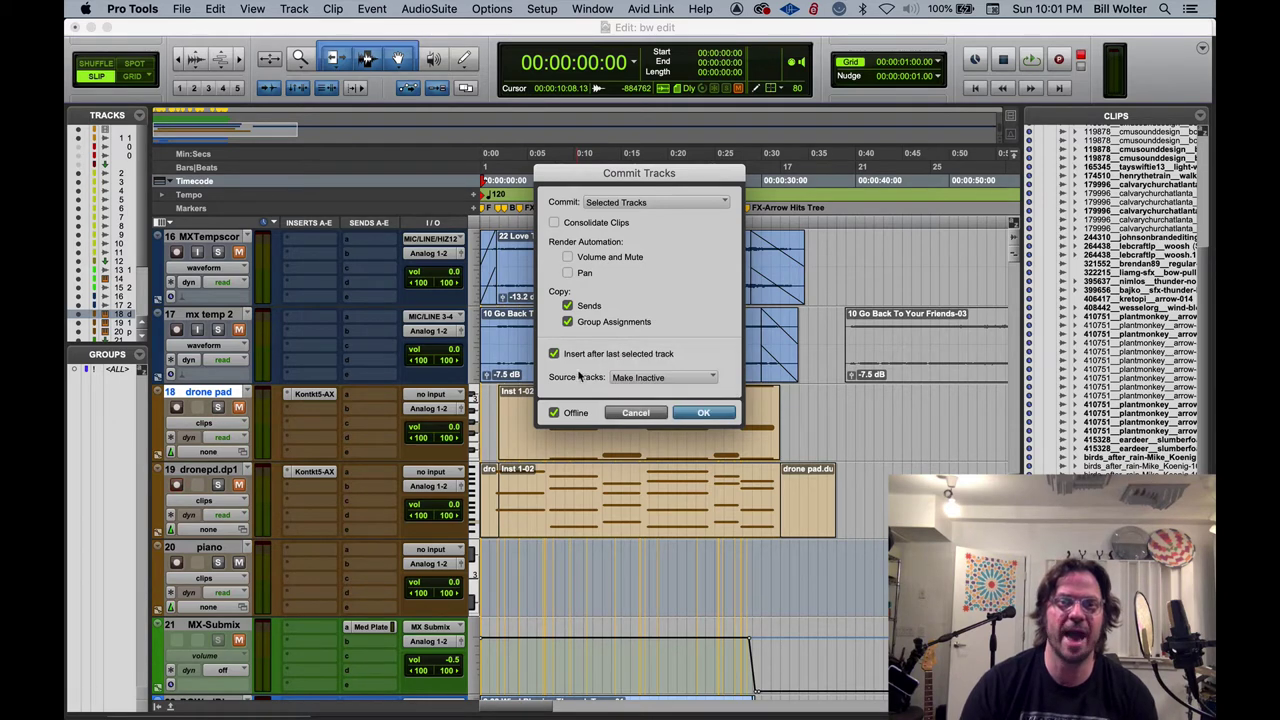
pyautogui.click(703, 413)
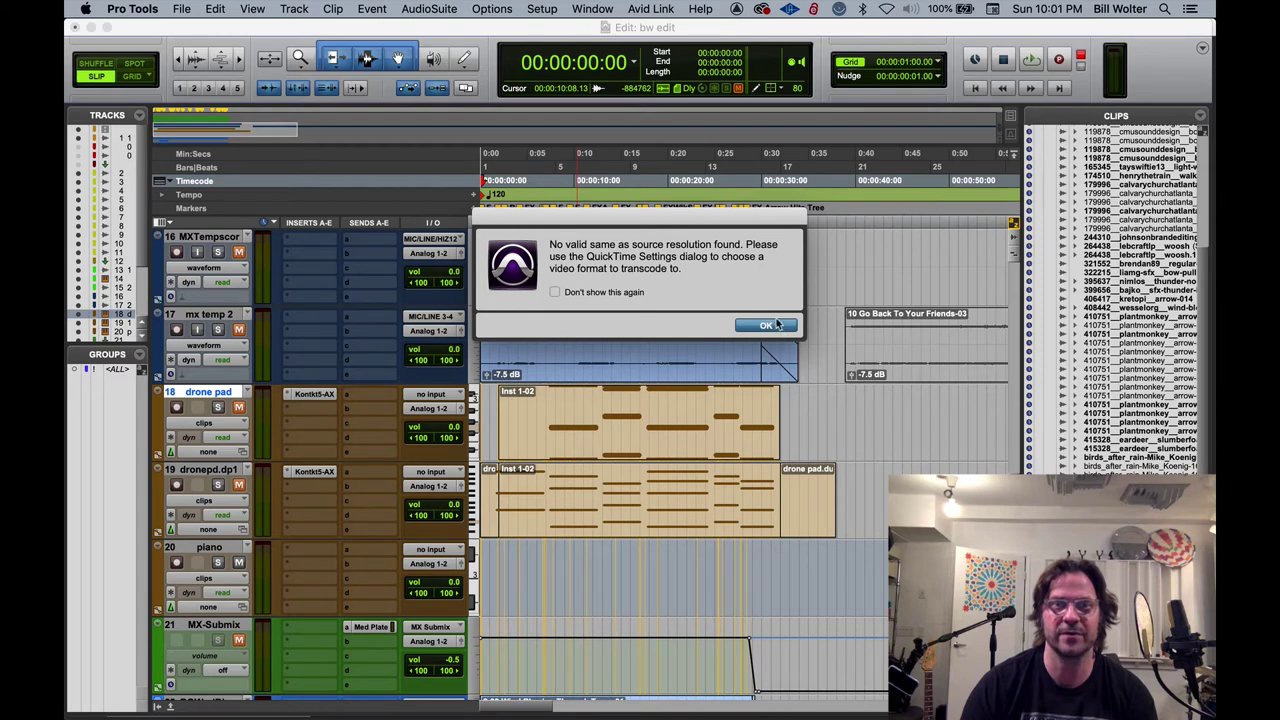
pyautogui.click(767, 328)
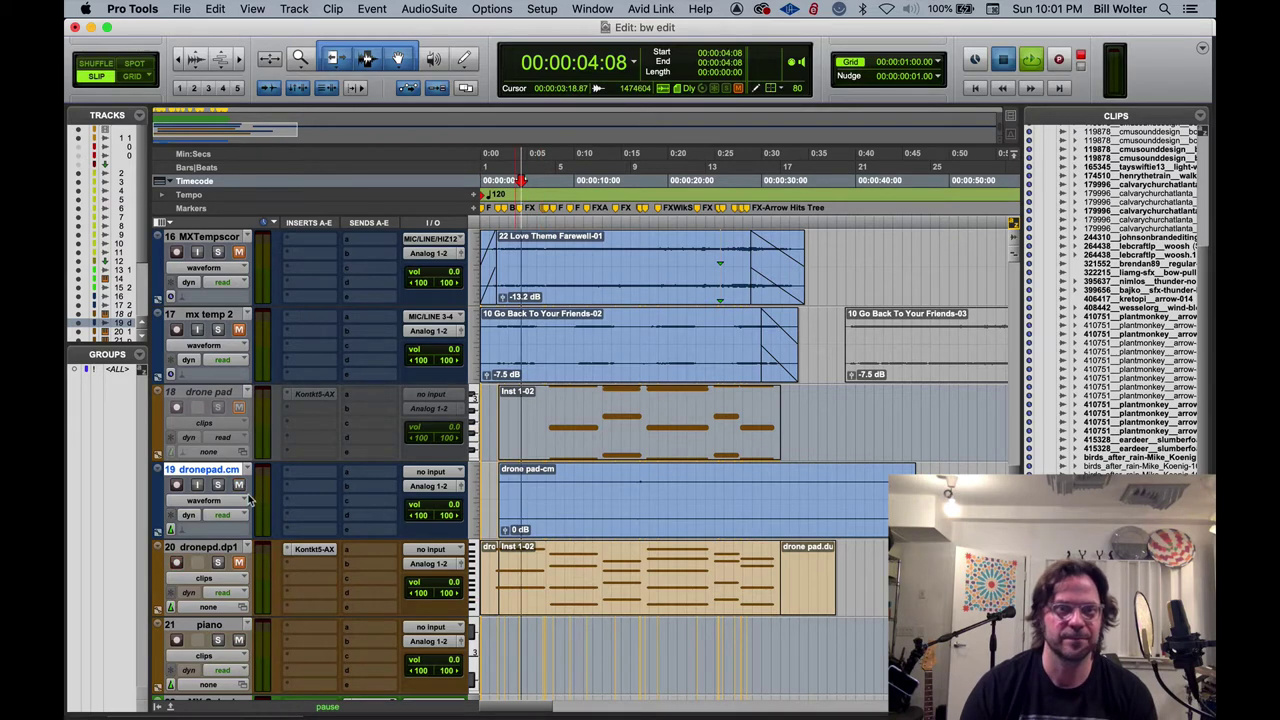
# Boost the drone pad-cm-01 clip gain to +21.1 dB, solo dronepad.cm, then trim to +16.1 dB
pyautogui.press('space')
pyautogui.press('space')
pyautogui.moveTo(505, 529); pyautogui.dragTo(507, 505)
pyautogui.click(551, 484)
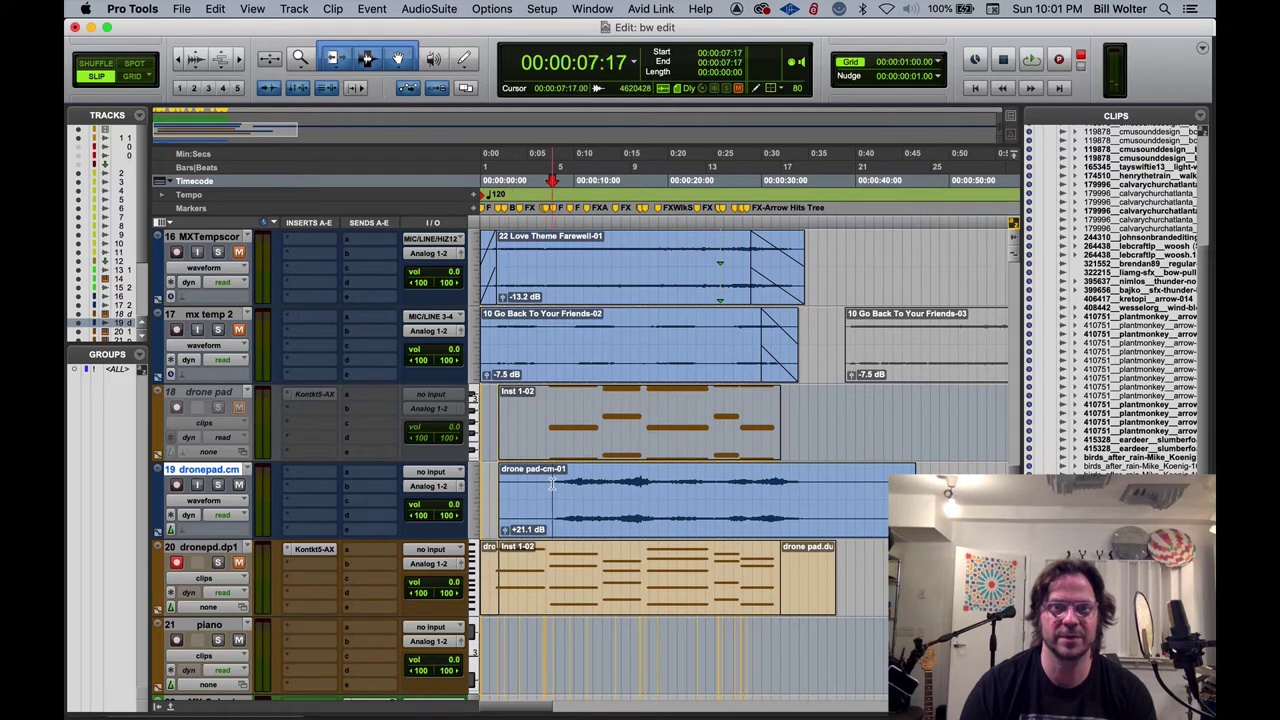
pyautogui.click(218, 484)
pyautogui.press('space')
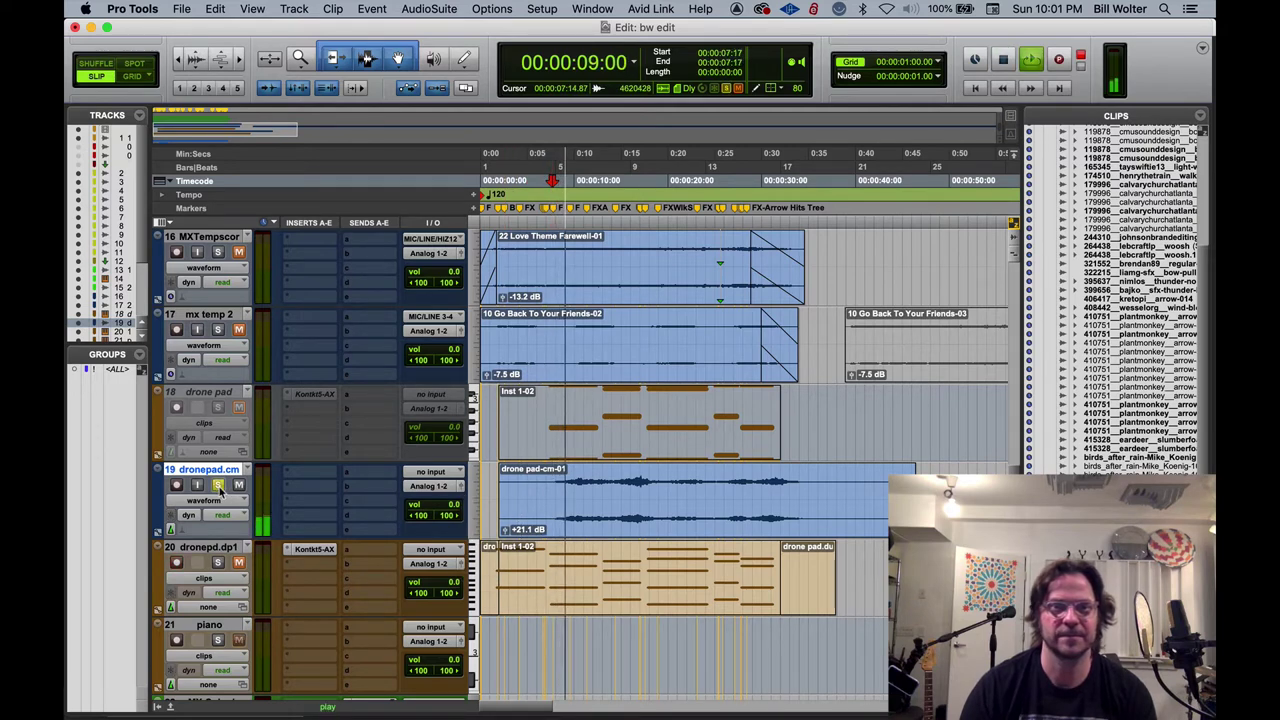
pyautogui.moveTo(505, 529); pyautogui.dragTo(506, 545)
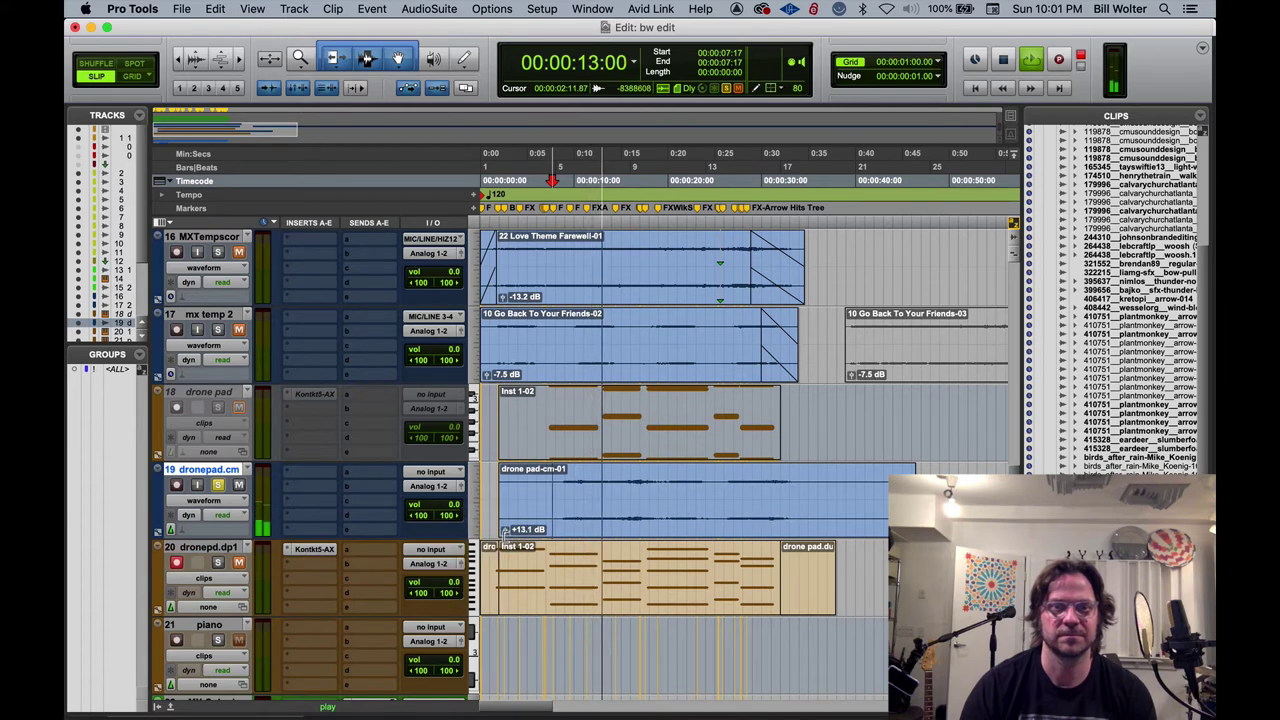
# Audition the boosted drone against the film, stop at 00:00:07:17, and close the video window
pyautogui.press('space')
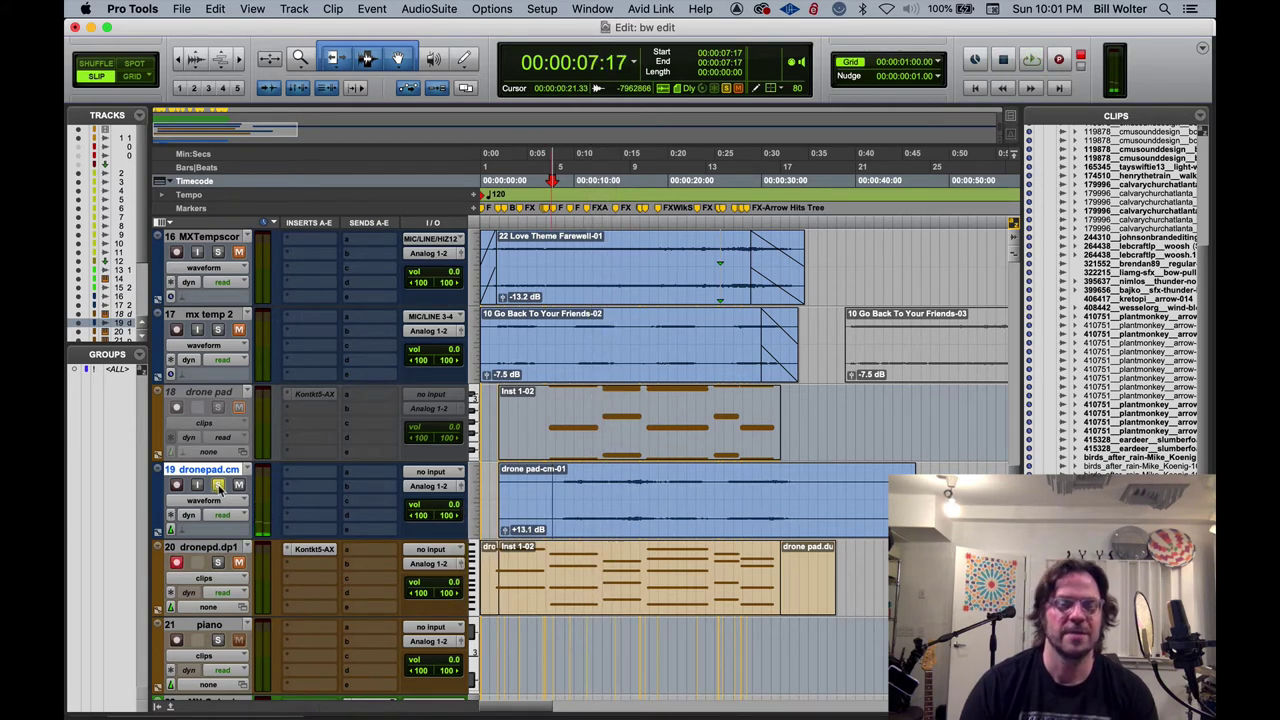
pyautogui.press('space')
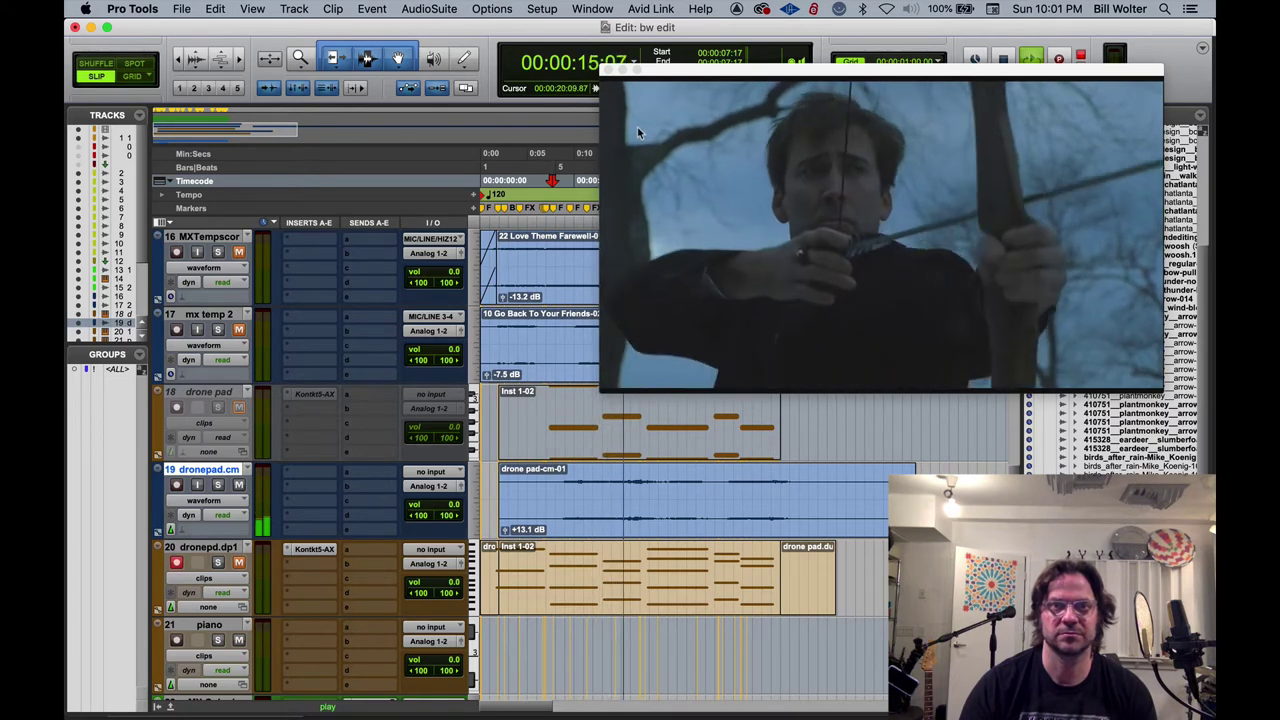
pyautogui.press('space')
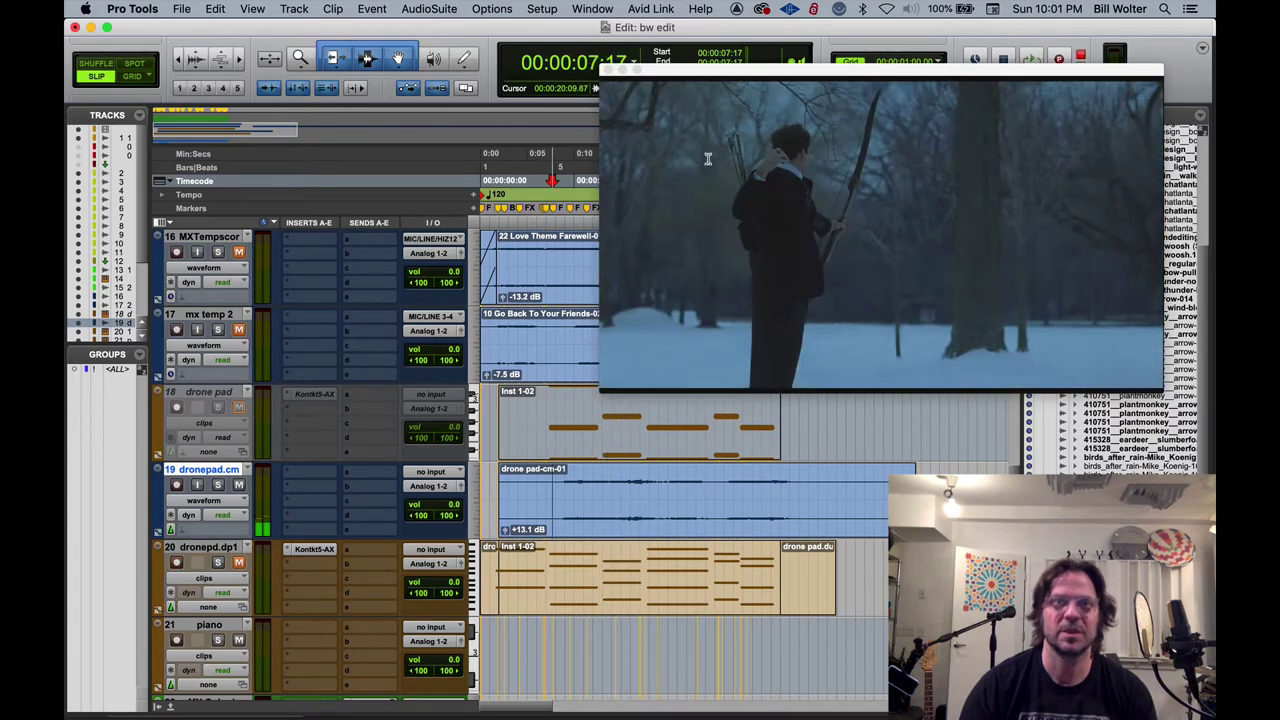
pyautogui.click(608, 71)
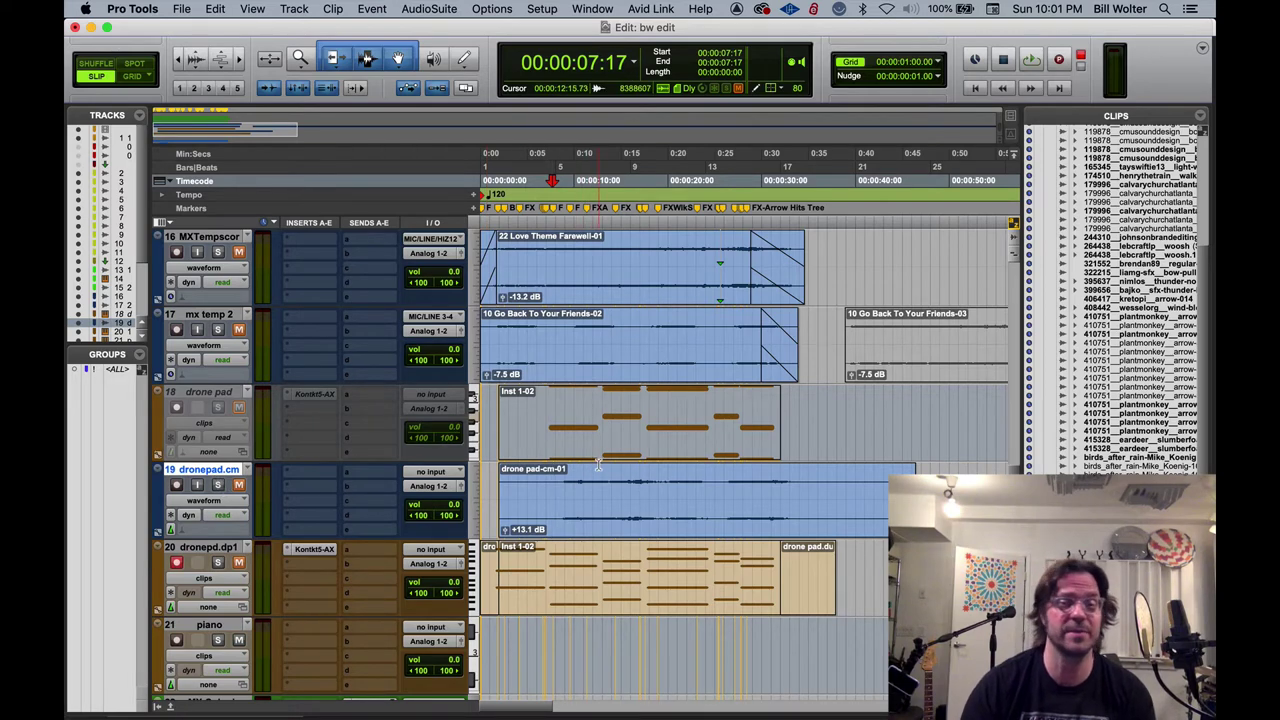
# Select dronepad.dp1, reopen the video with Cmd+9 lower down, and mark 1:17 to 21:04
pyautogui.scroll(-5, 598, 465)
pyautogui.scroll(6, 598, 465)
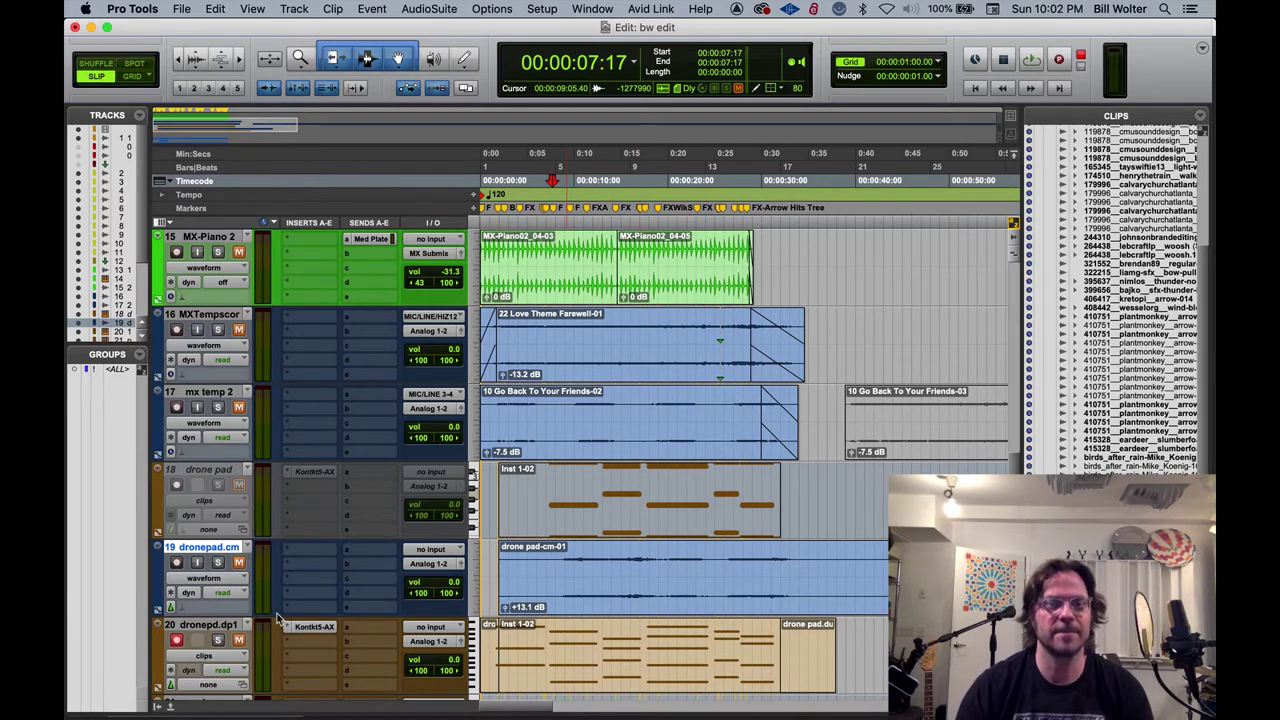
pyautogui.click(198, 628)
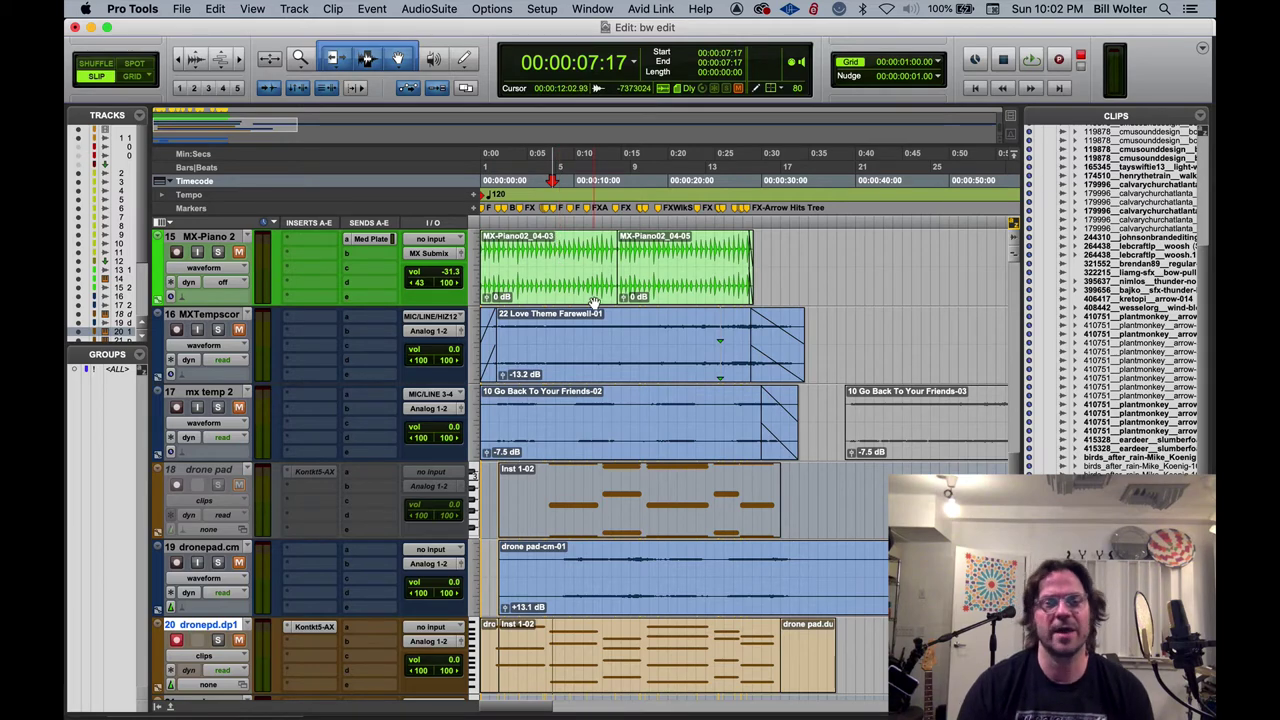
pyautogui.scroll(5, 605, 245)
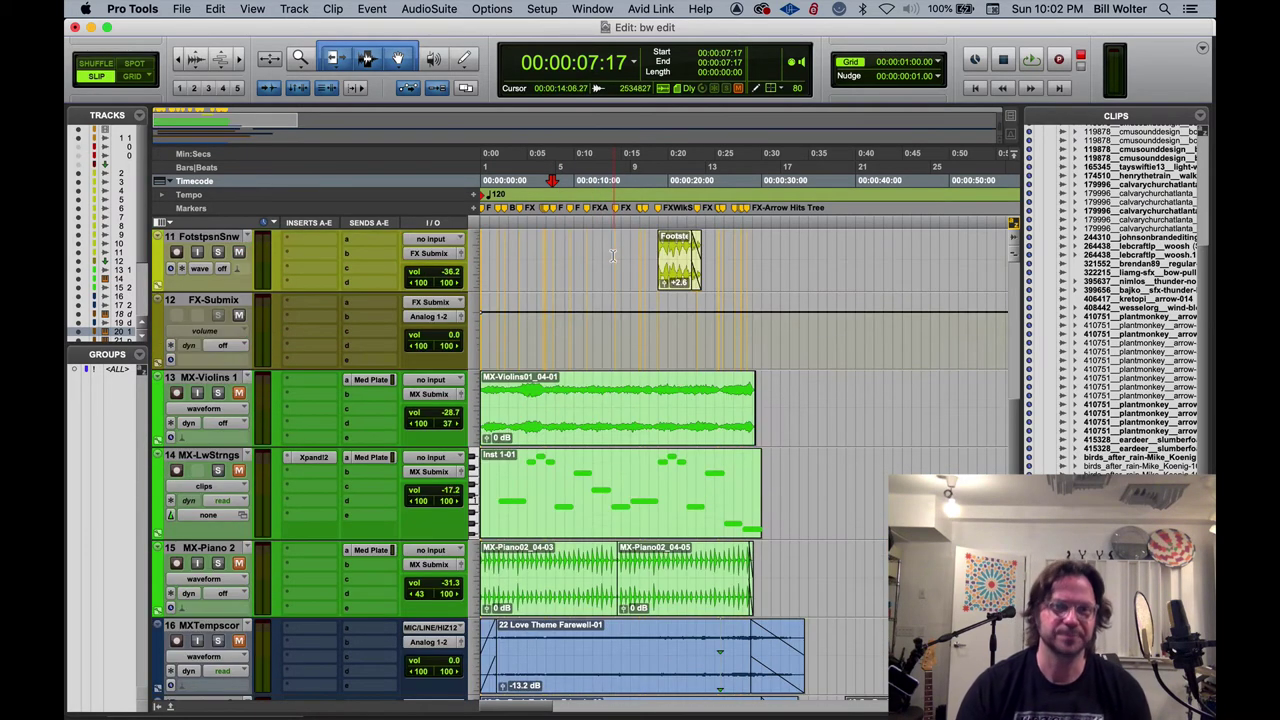
pyautogui.scroll(-6, 612, 255)
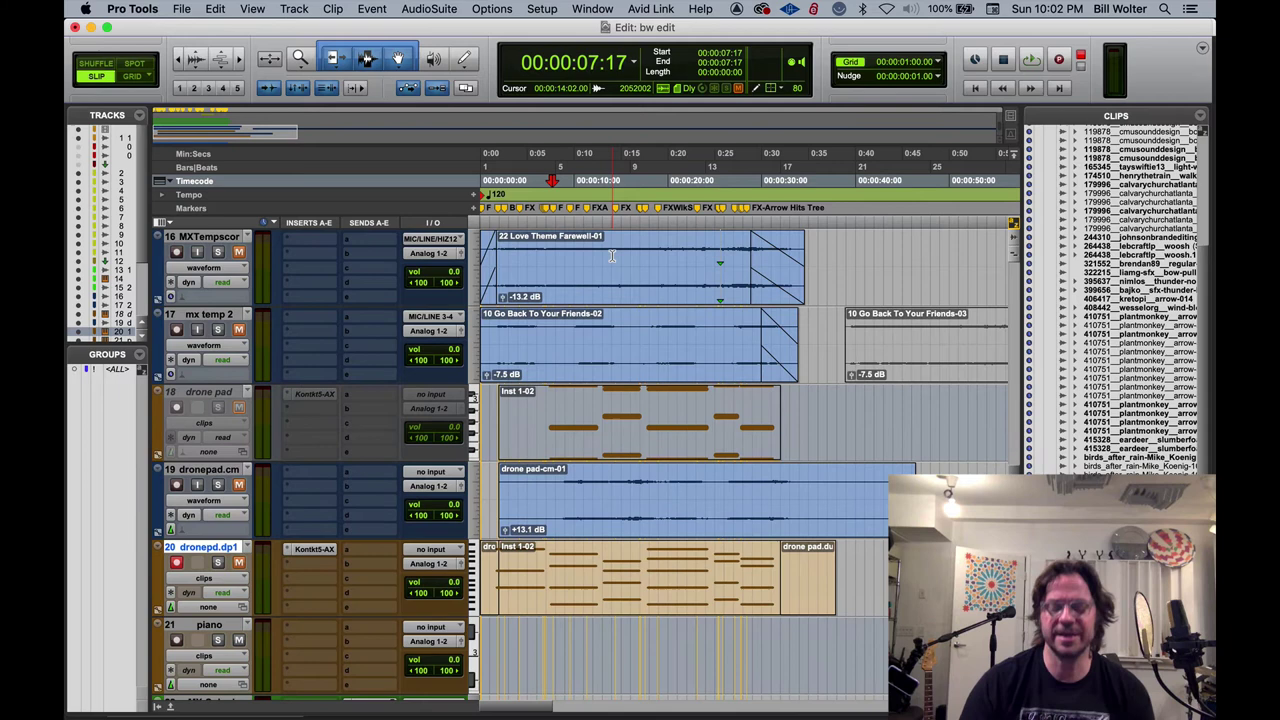
pyautogui.press('super+9')
pyautogui.moveTo(695, 80); pyautogui.dragTo(608, 326)
pyautogui.moveTo(507, 190); pyautogui.dragTo(678, 191)
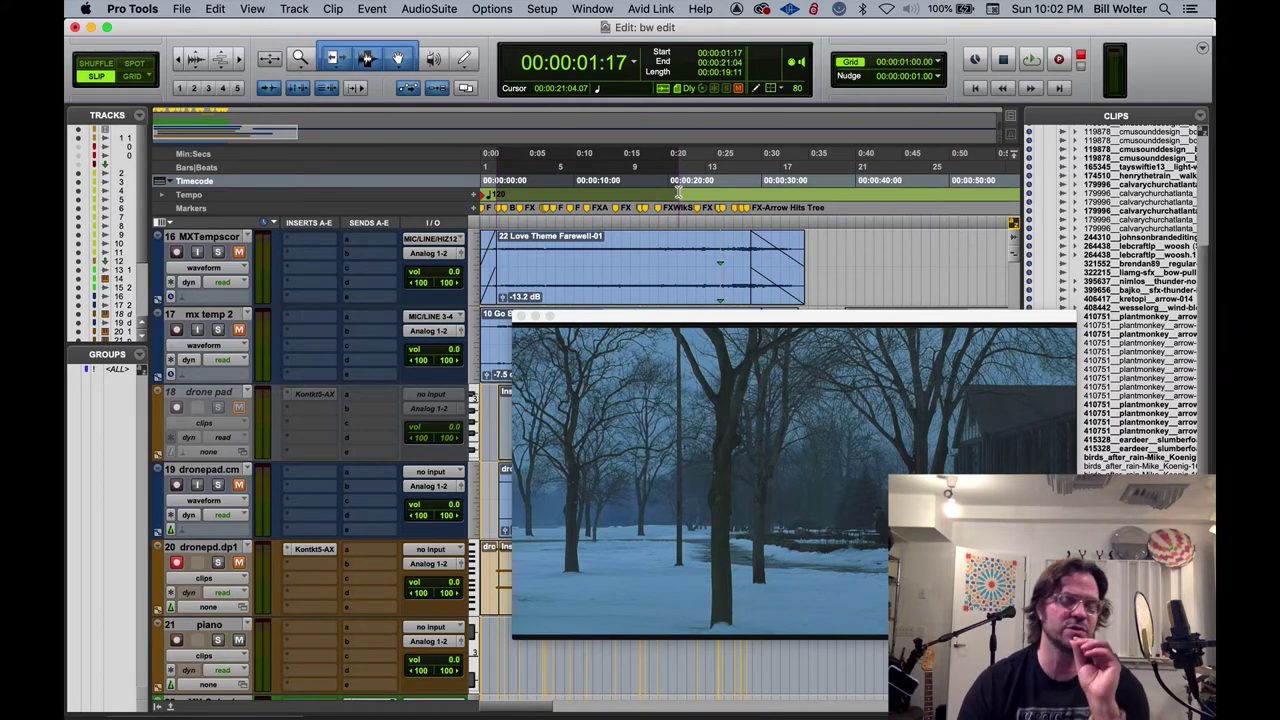
# Pull the selection end back to 19:22 and close the video window
pyautogui.moveTo(679, 190); pyautogui.dragTo(667, 190)
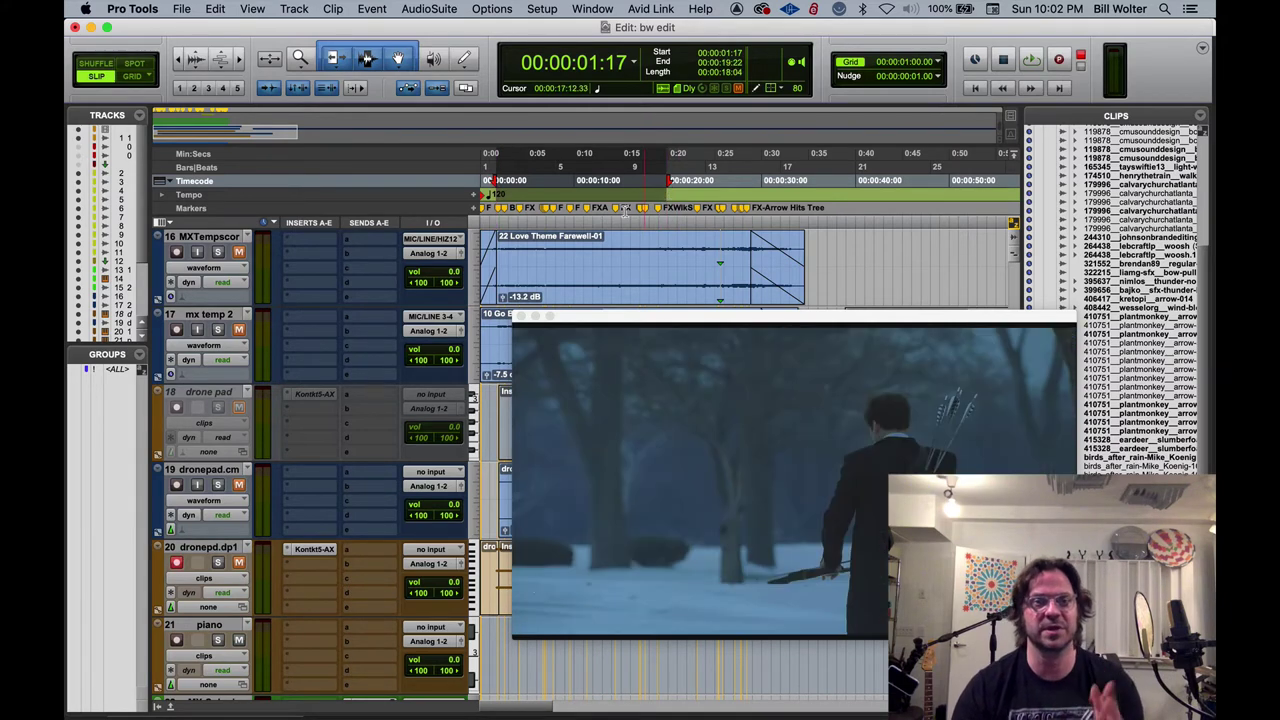
pyautogui.click(520, 315)
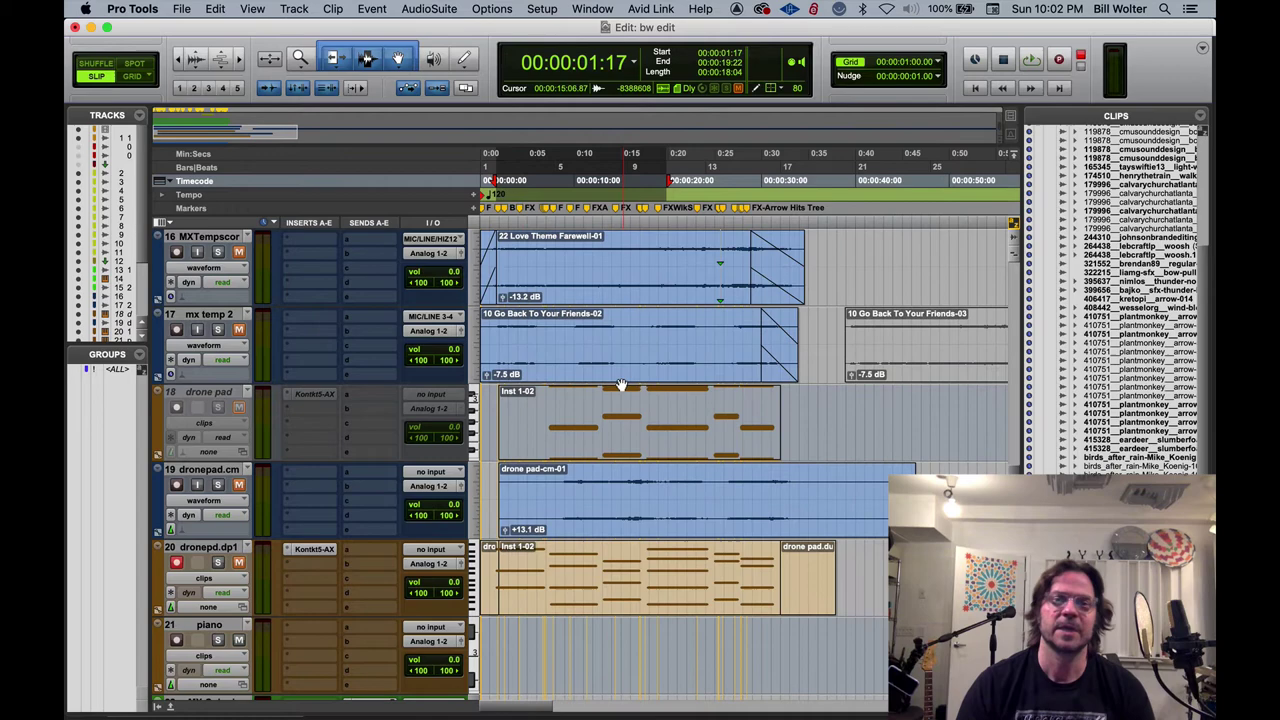
pyautogui.scroll(3, 620, 385)
pyautogui.scroll(-4, 618, 384)
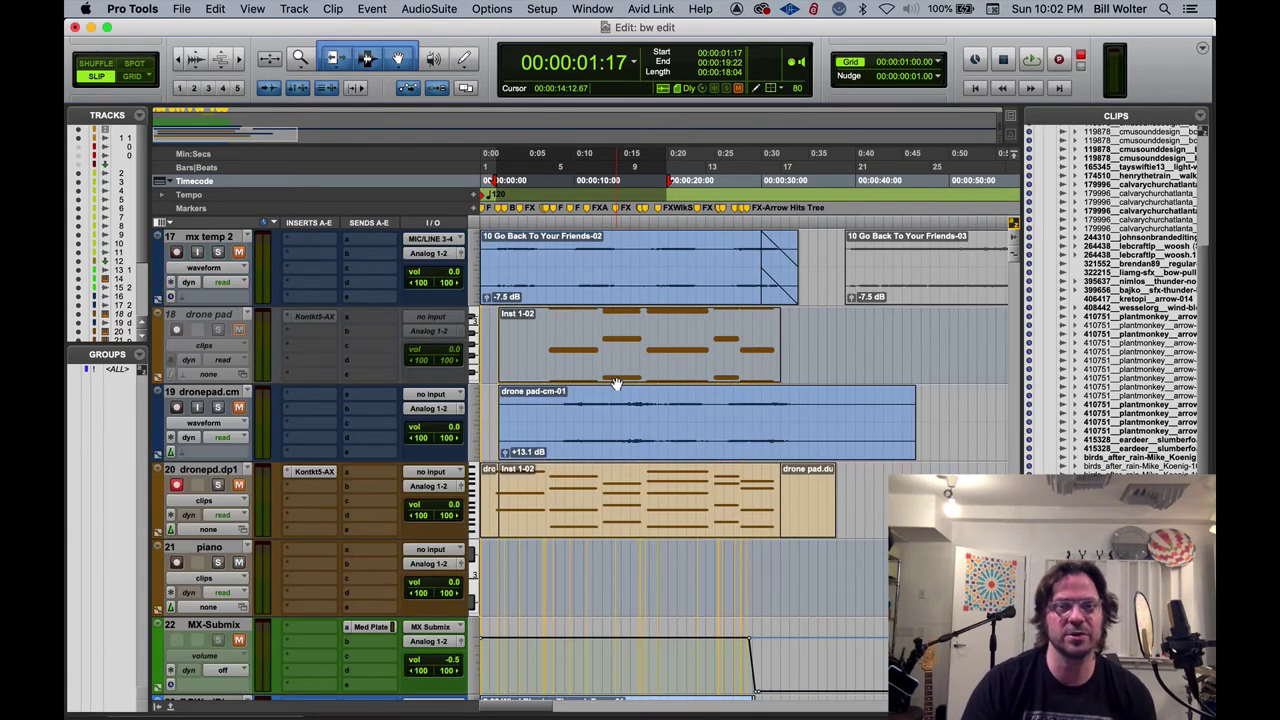
pyautogui.scroll(4, 617, 384)
pyautogui.scroll(-3, 613, 378)
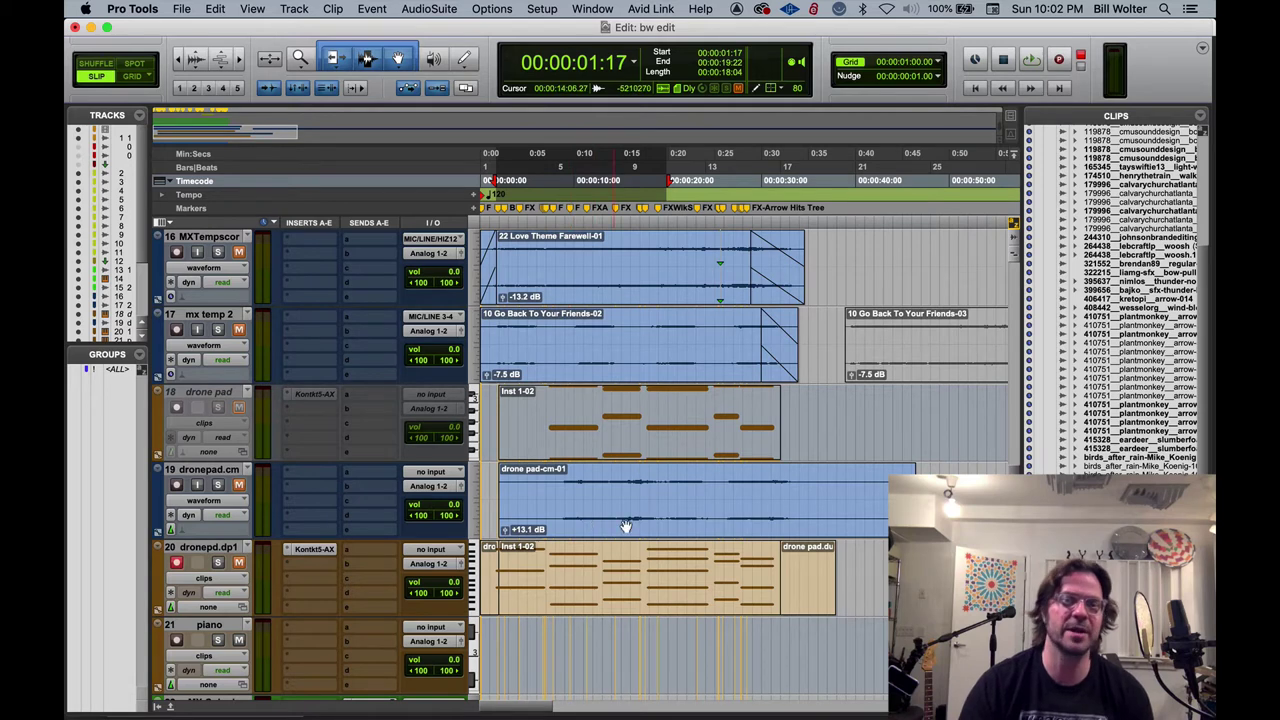
pyautogui.scroll(4, 614, 502)
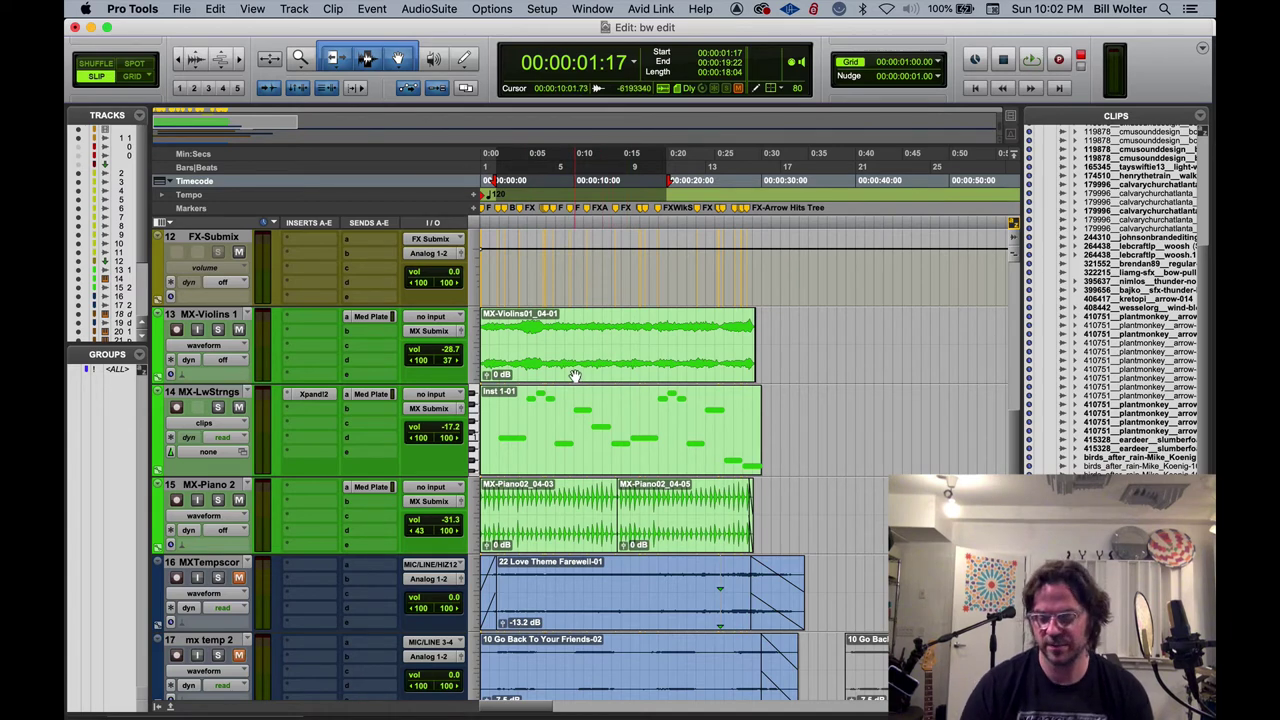
# Reopen the video with Cmd+9 at the top right and play the marked passage
pyautogui.press('super+9')
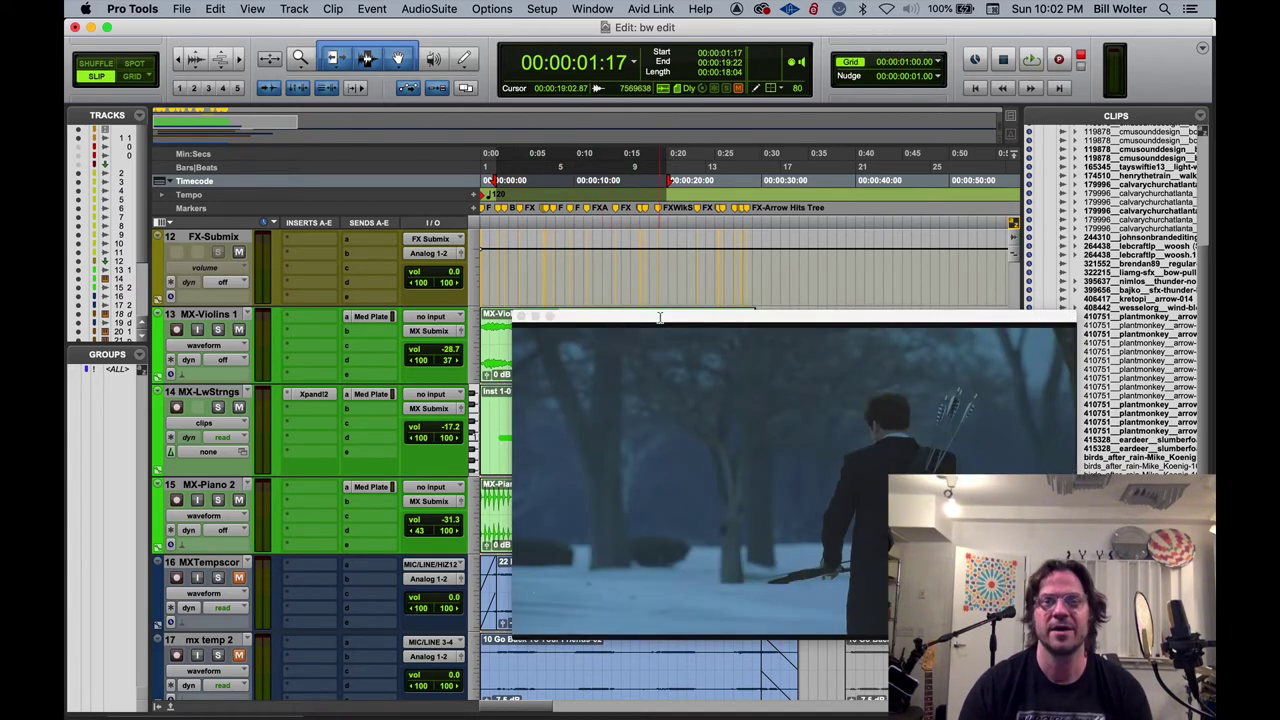
pyautogui.moveTo(660, 318); pyautogui.dragTo(715, 56)
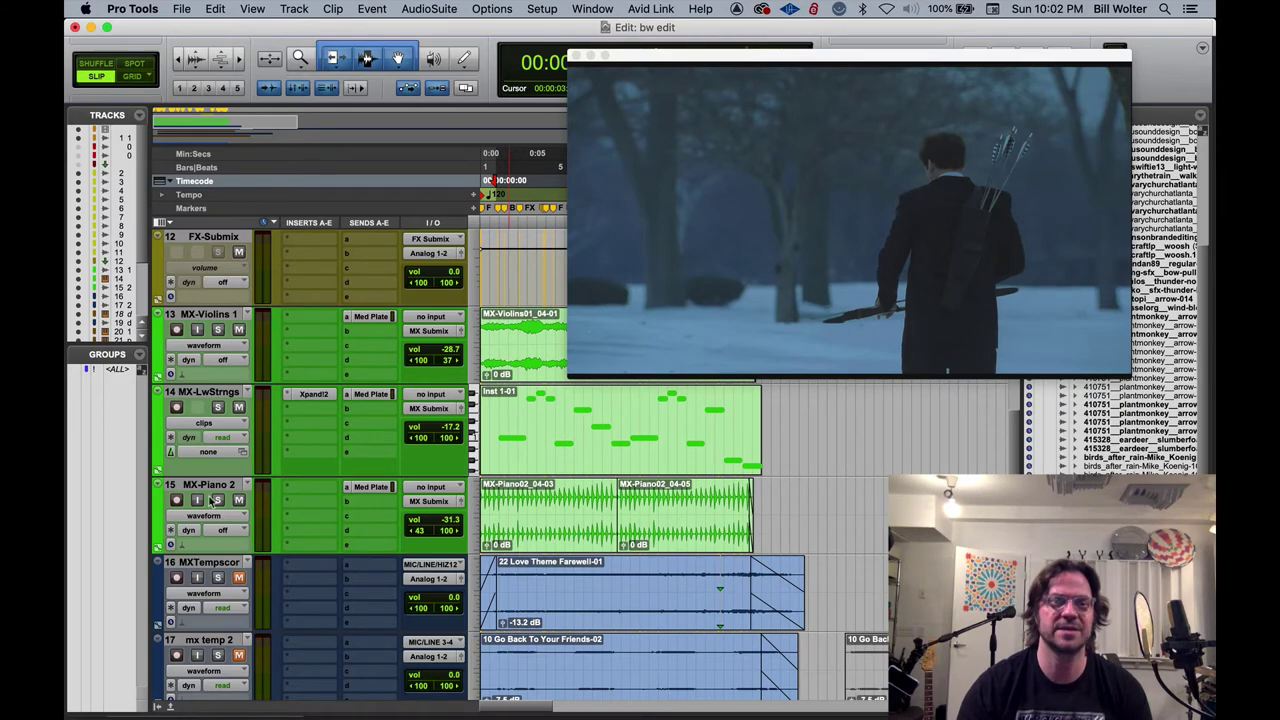
pyautogui.scroll(-5, 249, 592)
pyautogui.scroll(6, 255, 596)
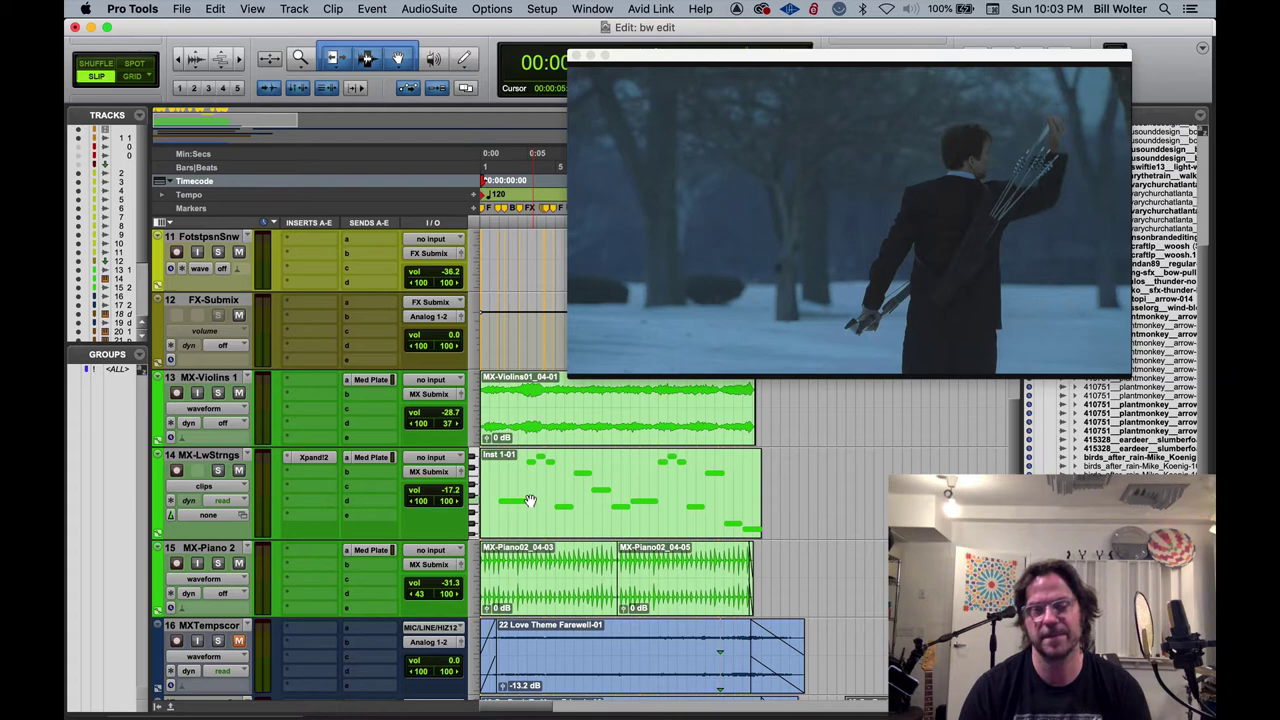
pyautogui.press('space')
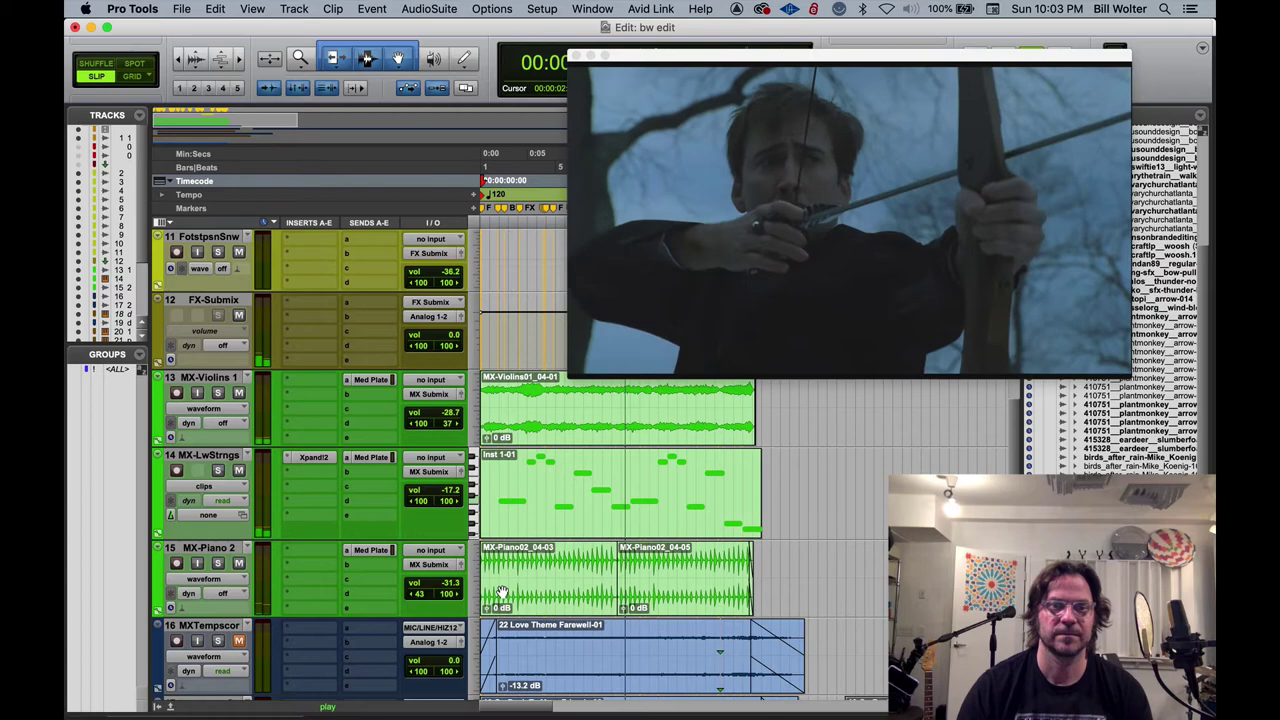
pyautogui.scroll(-5, 502, 592)
pyautogui.scroll(-3, 502, 592)
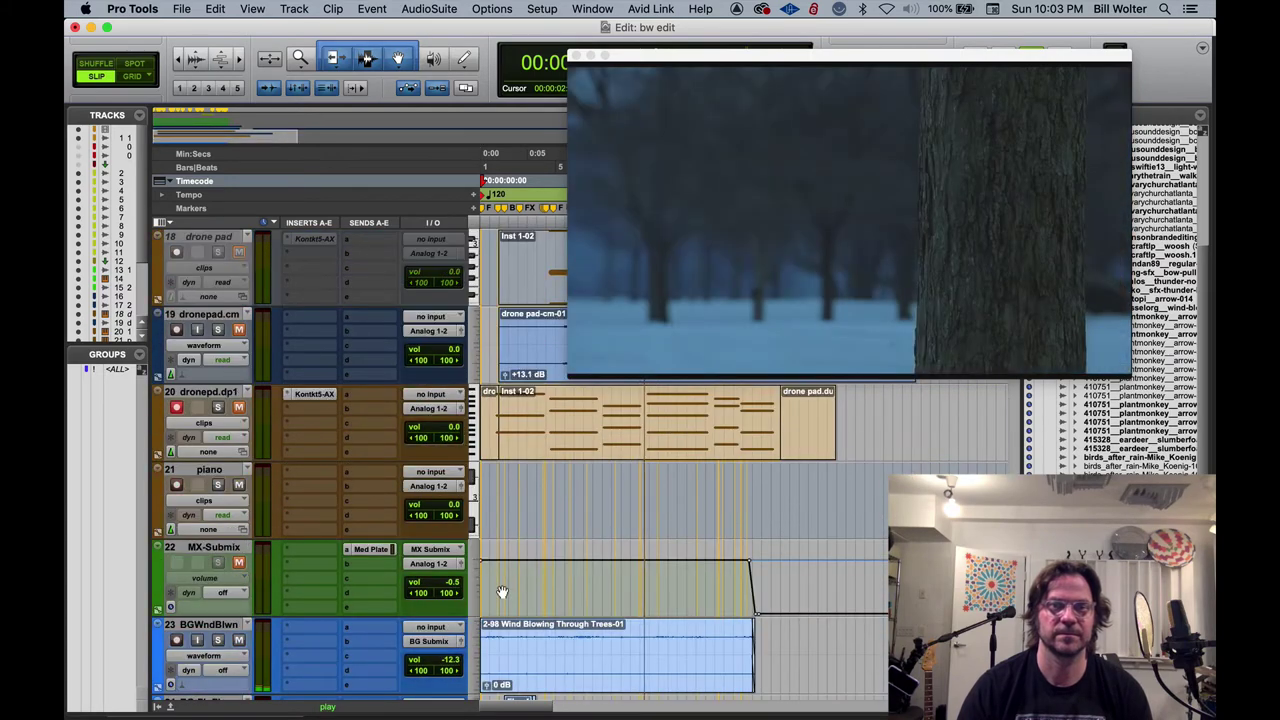
# In the Mix window, unmute track 22 MX-Submix, then return to the Edit window
pyautogui.scroll(-2, 502, 592)
pyautogui.press('super+equal')
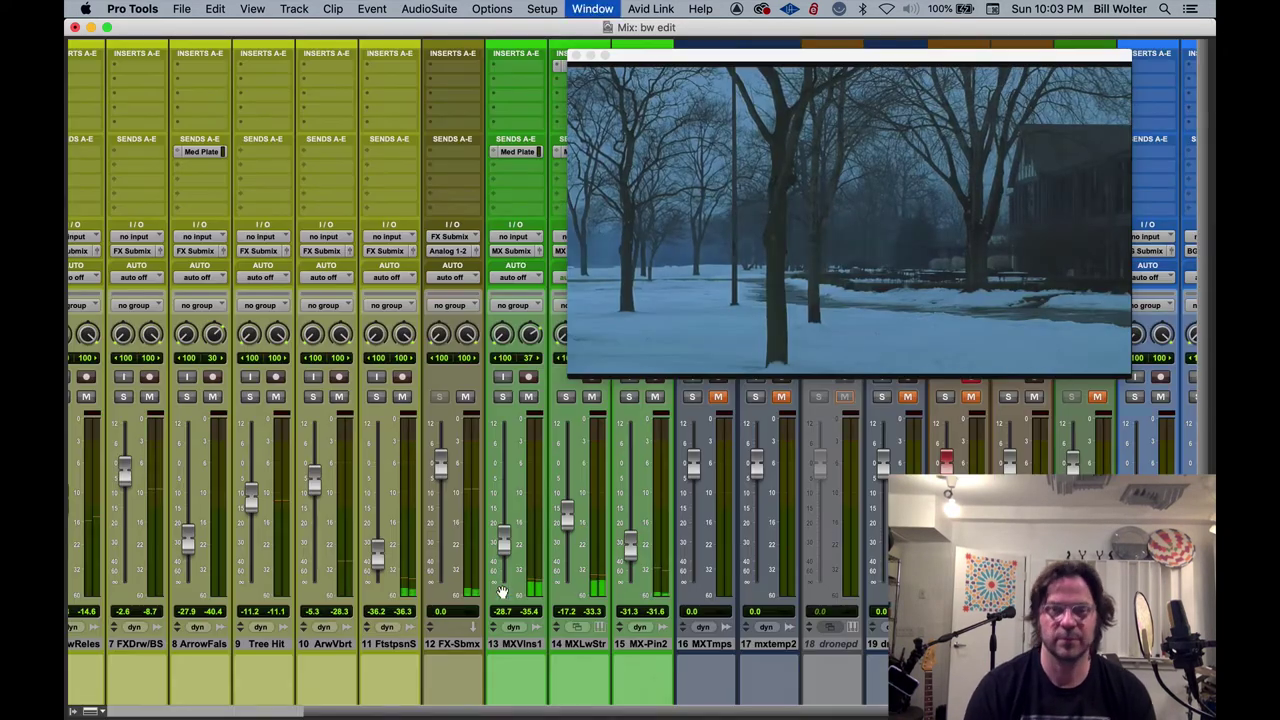
pyautogui.moveTo(728, 73); pyautogui.dragTo(937, 123)
pyautogui.click(720, 333)
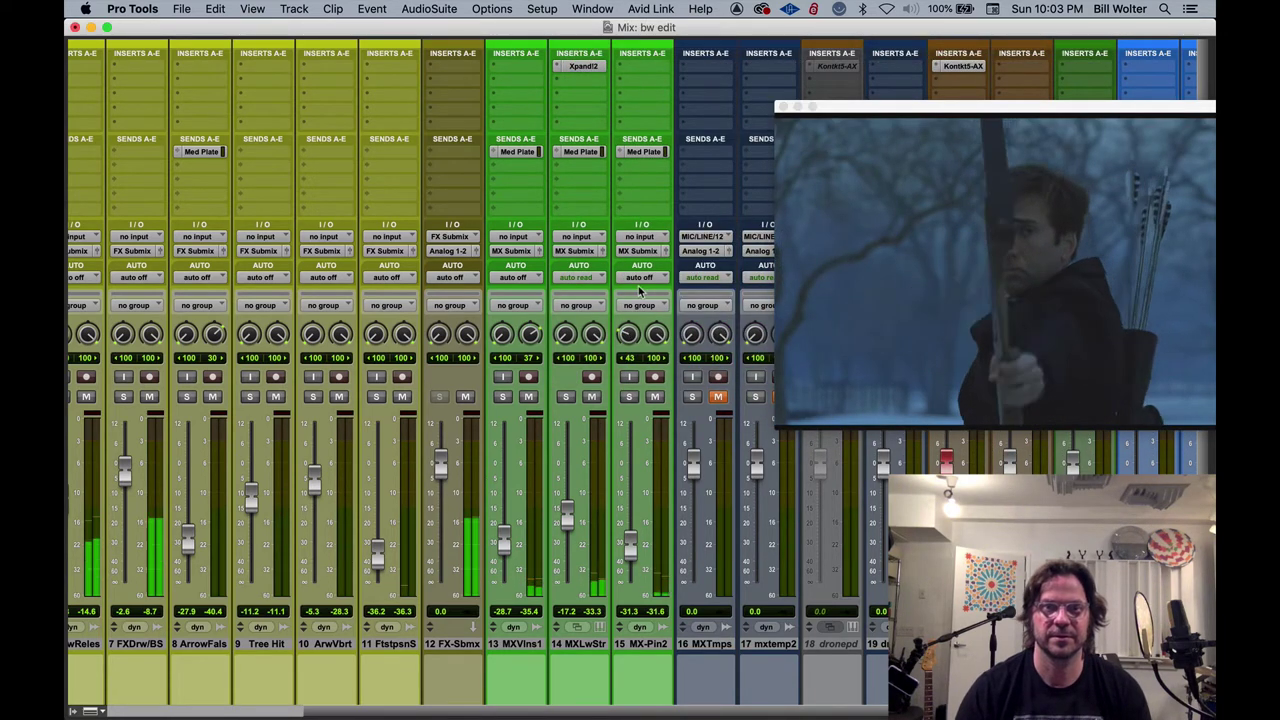
pyautogui.hscroll(6, 640, 290)
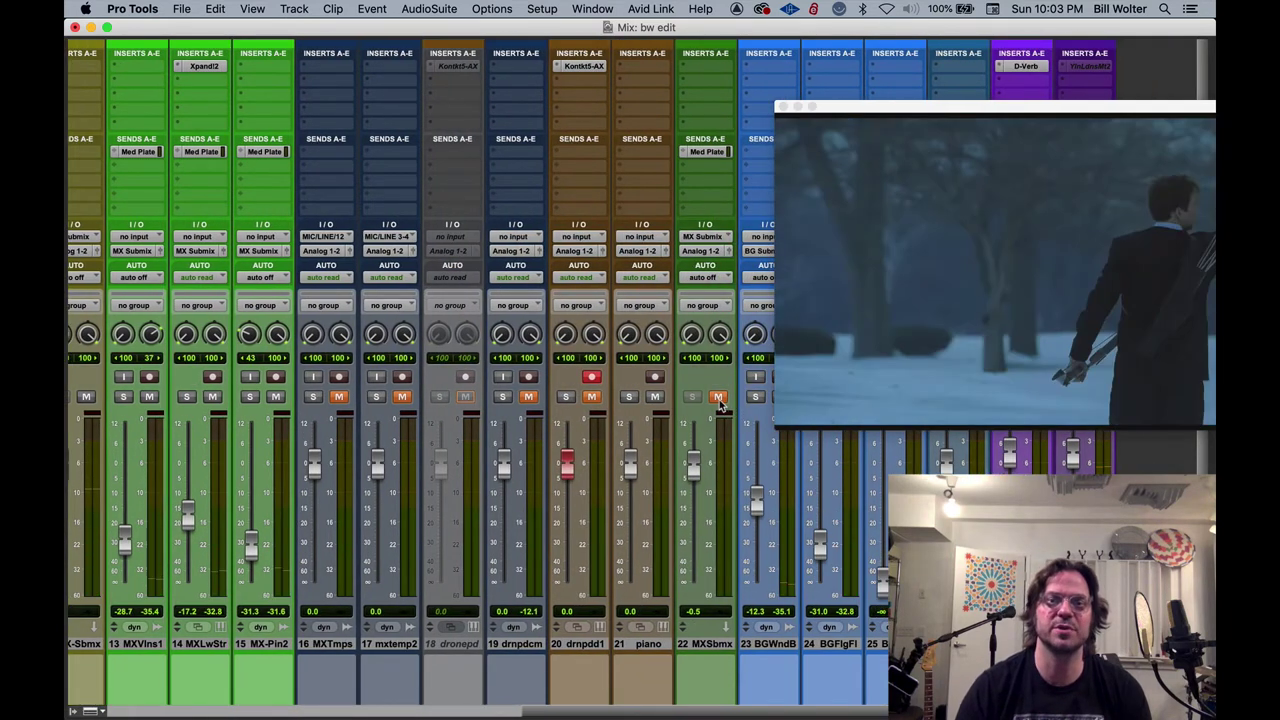
pyautogui.click(719, 398)
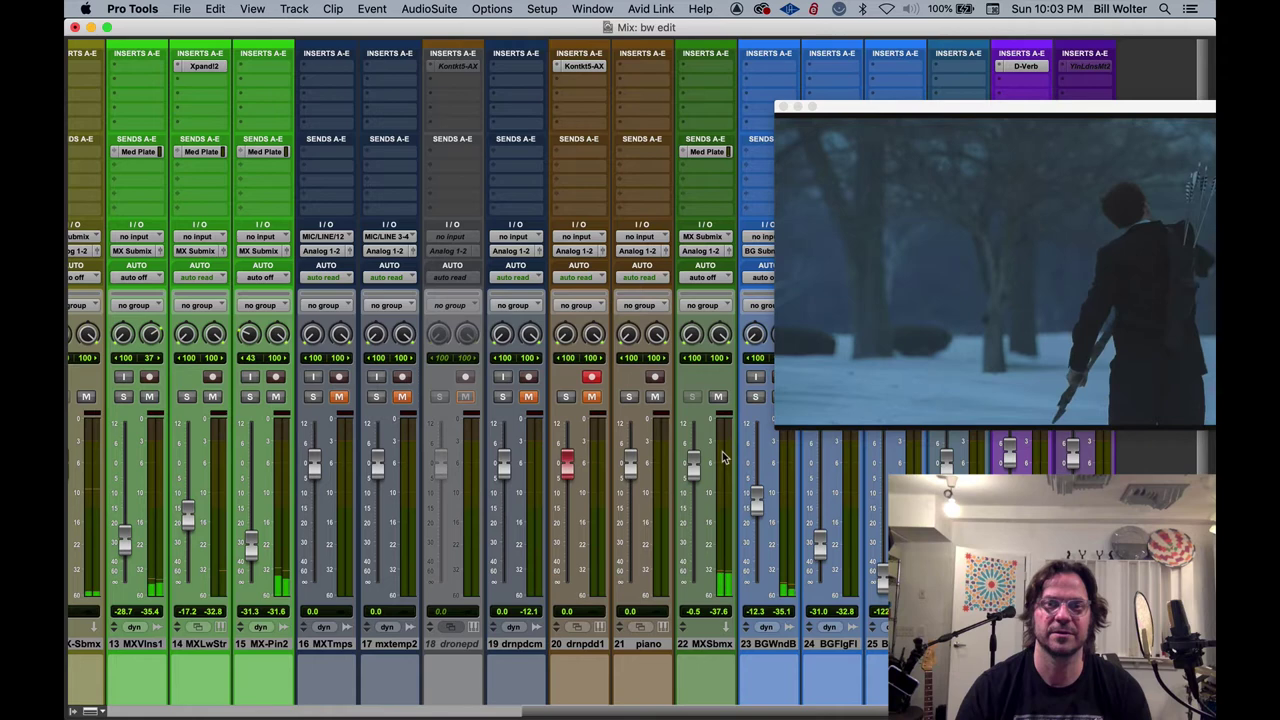
pyautogui.moveTo(857, 114); pyautogui.dragTo(668, 122)
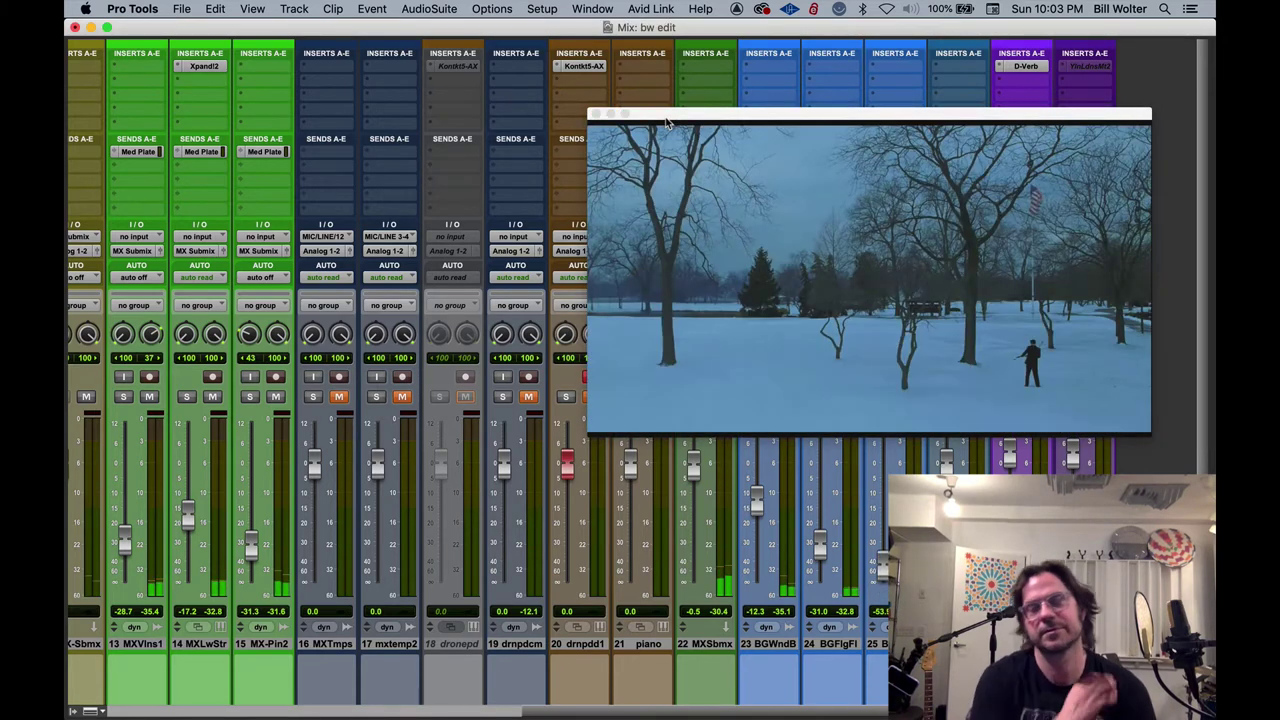
pyautogui.press('super+equal')
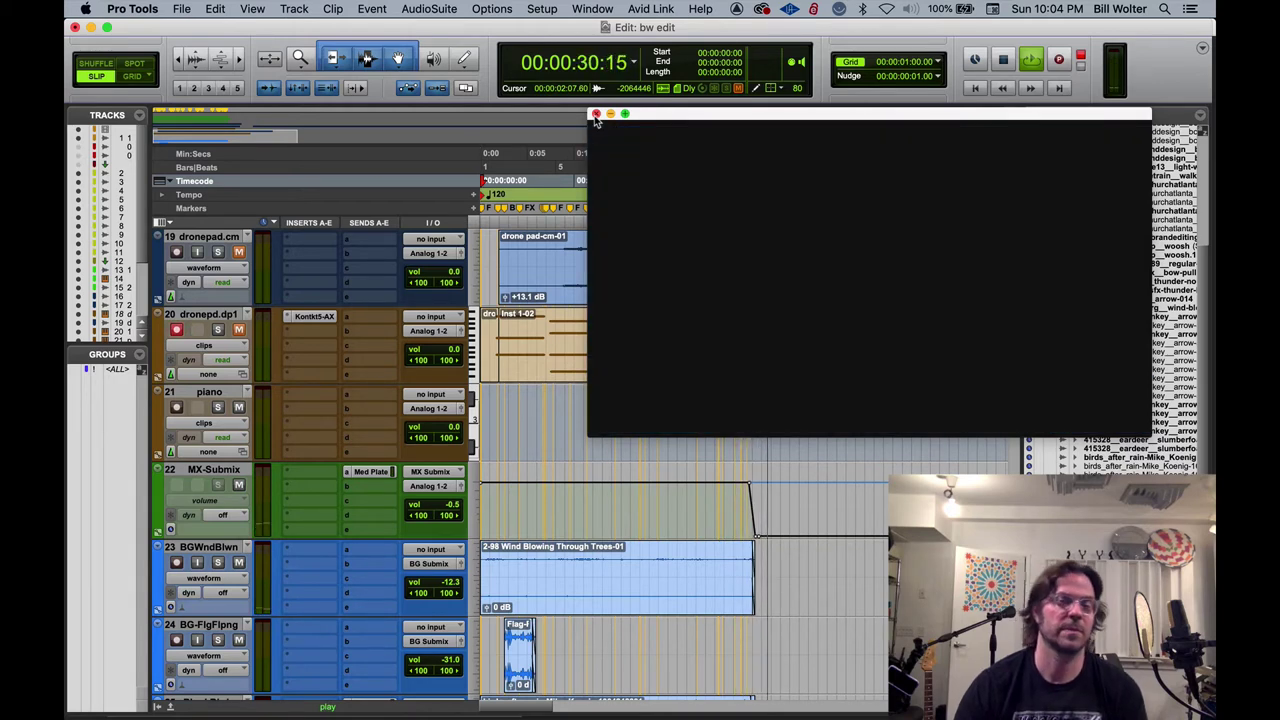
# Close the video, stop playback, and select the timeline from 0 to 29:15
pyautogui.click(596, 114)
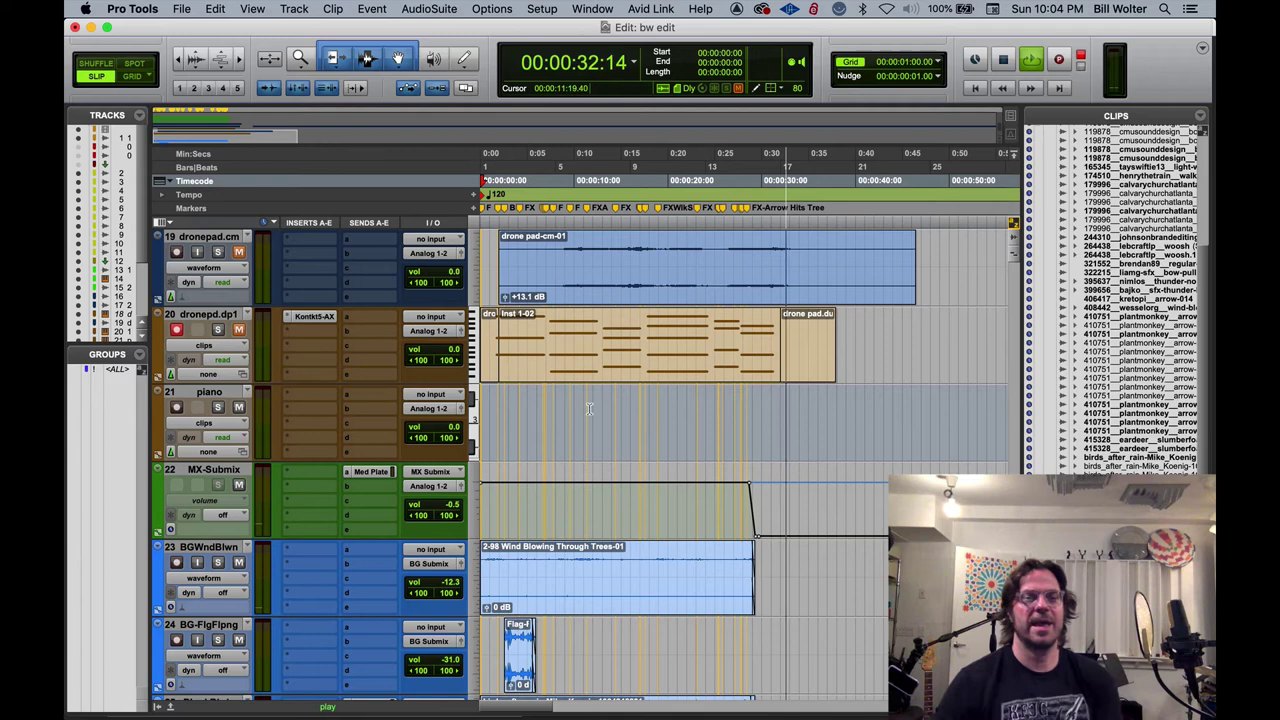
pyautogui.scroll(5, 585, 400)
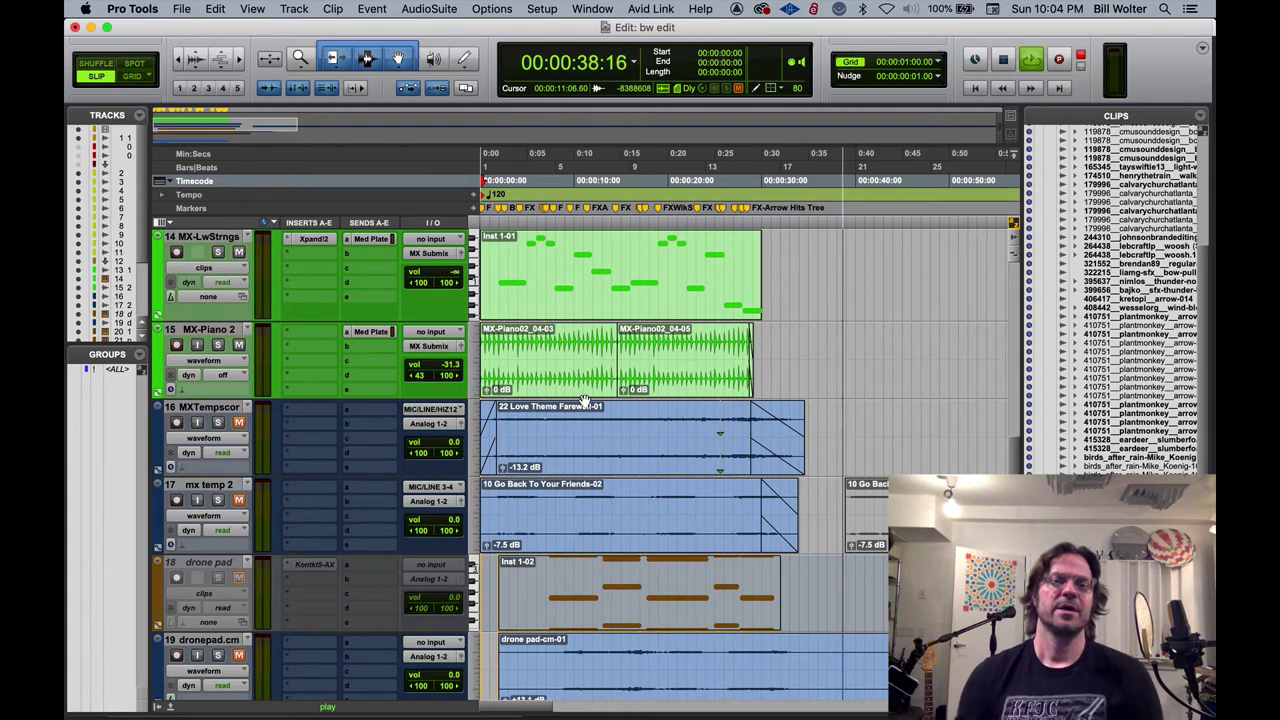
pyautogui.press('space')
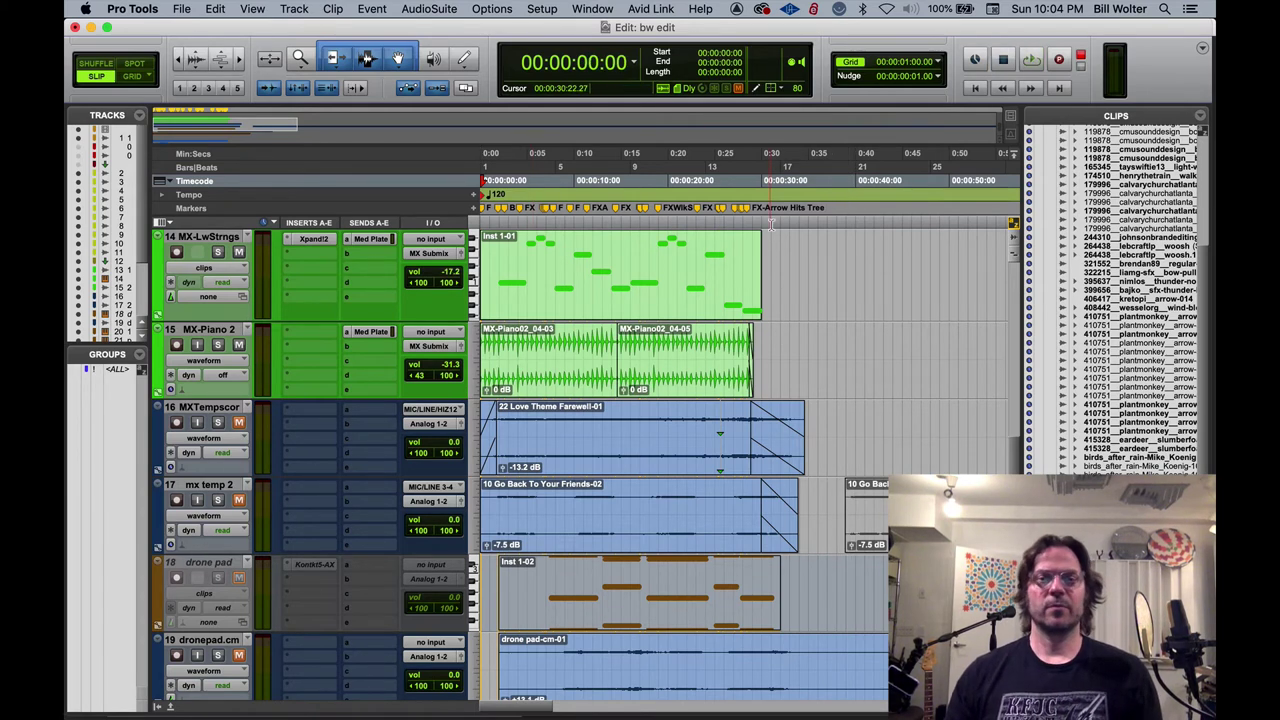
pyautogui.moveTo(757, 190); pyautogui.dragTo(444, 198)
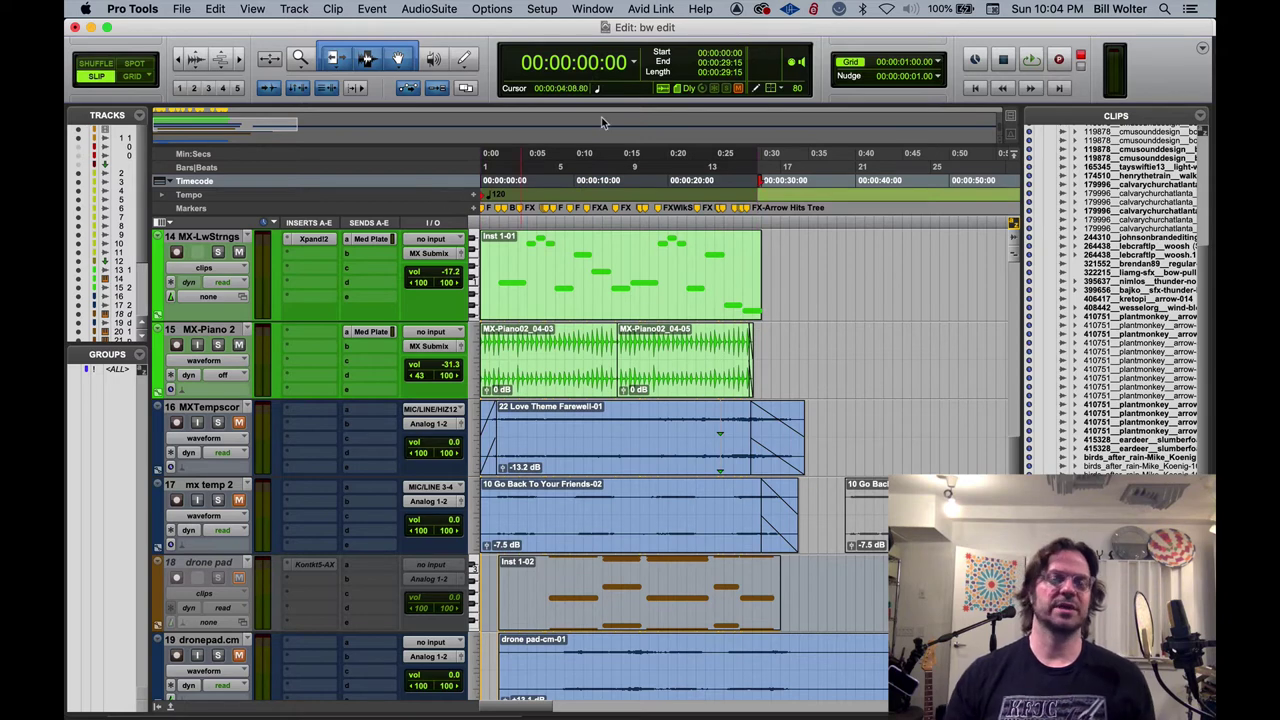
# Cancel the Identify Beat dialog and expand the Tempo ruler to show the 120 tempo graph
pyautogui.press('super+i')
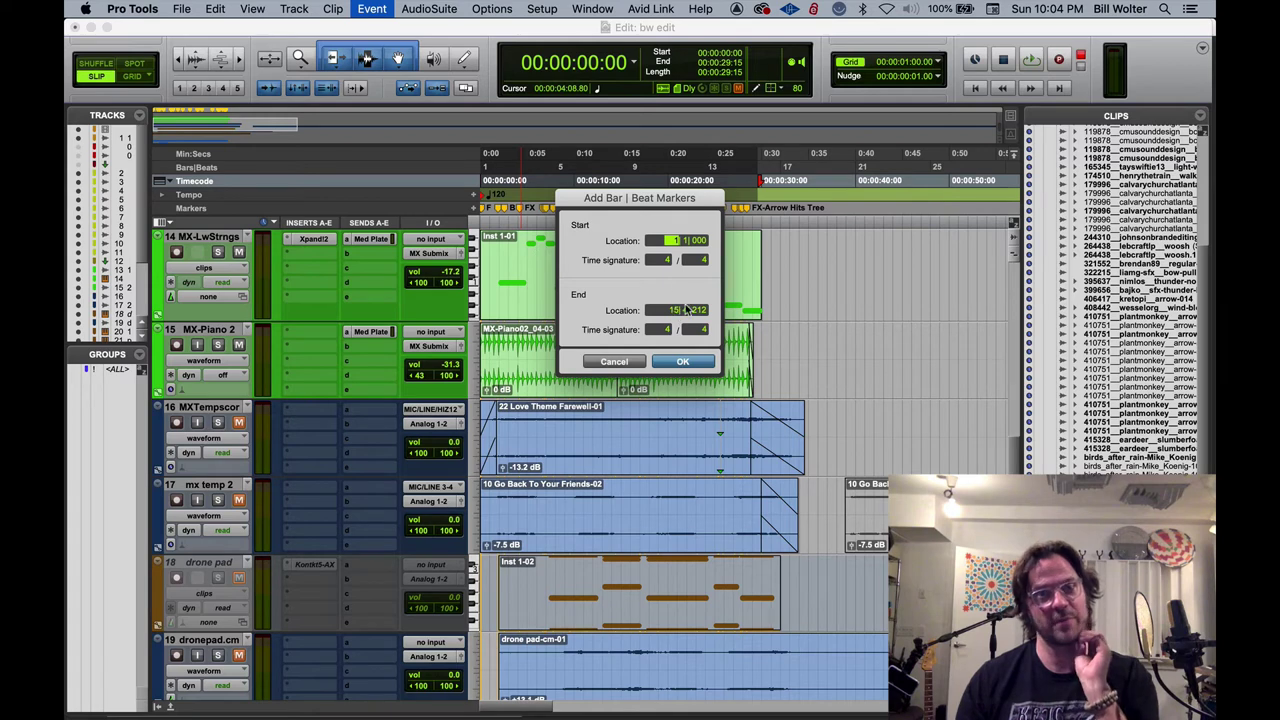
pyautogui.click(620, 364)
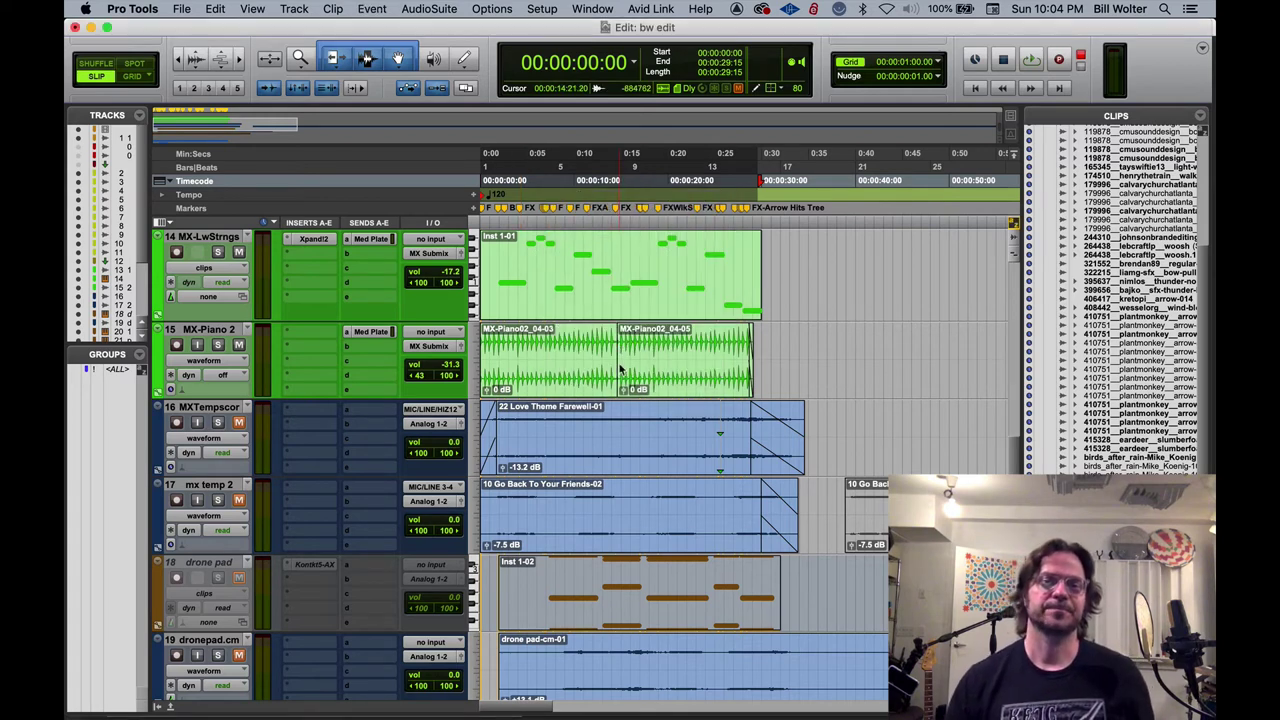
pyautogui.click(161, 197)
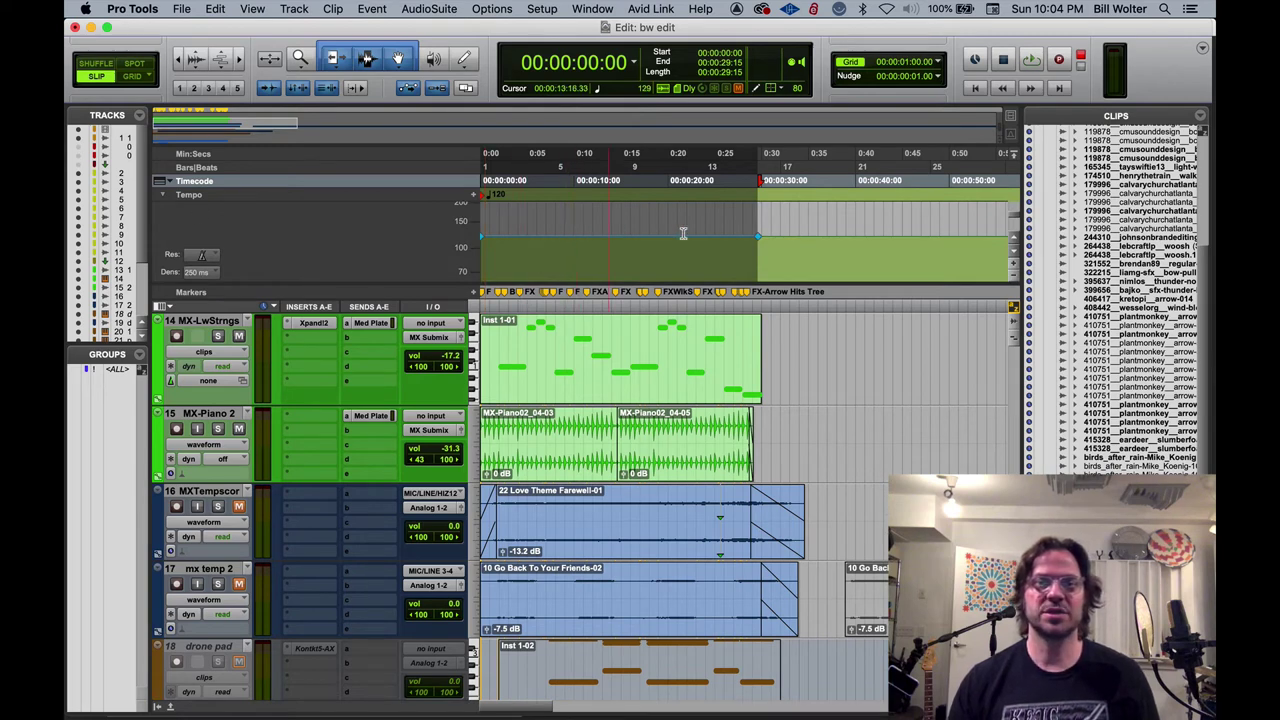
# Add a tempo event at 30 seconds, set the opening tempo to 120.5439, and undo a trial raise to 129
pyautogui.click(757, 237)
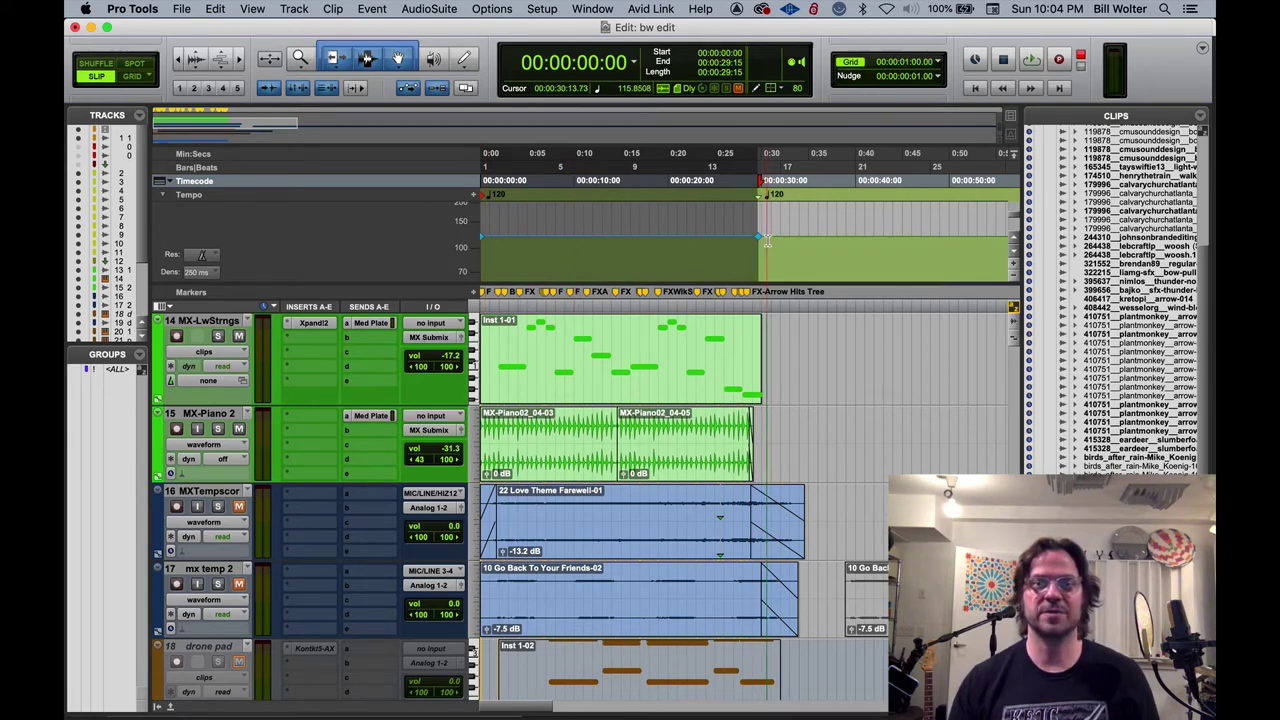
pyautogui.moveTo(757, 237); pyautogui.dragTo(776, 200)
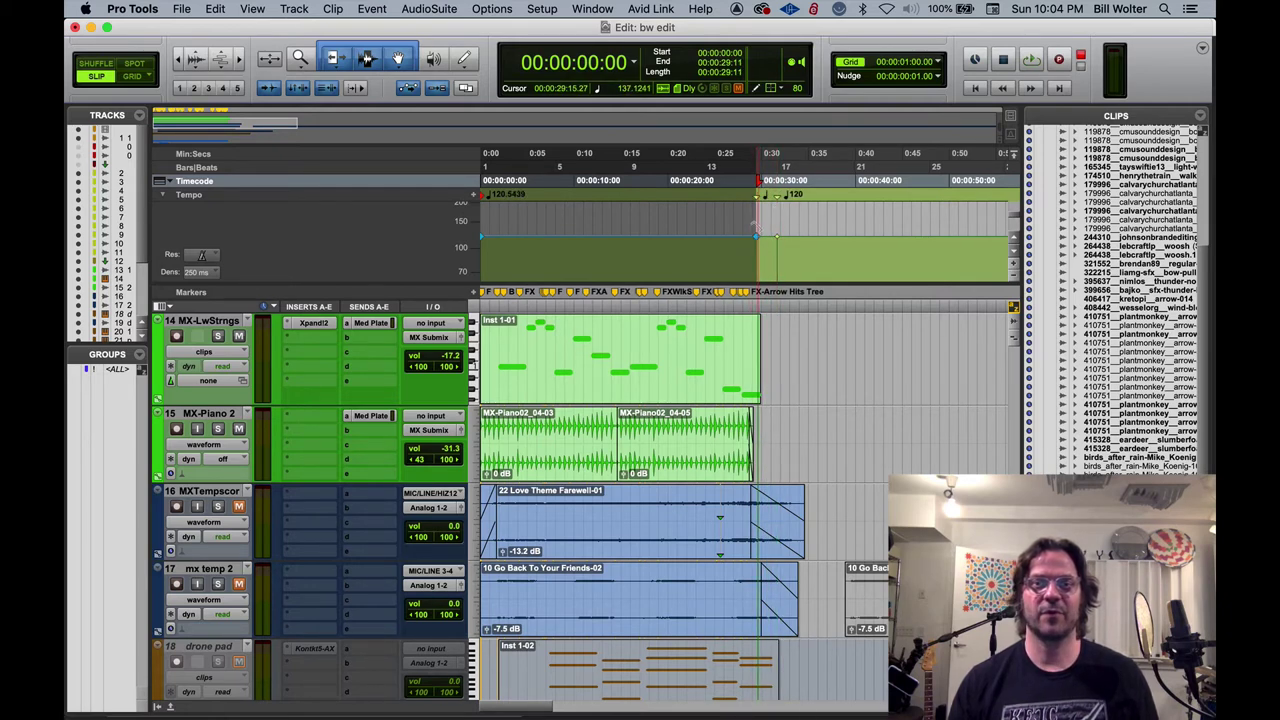
pyautogui.click(606, 236)
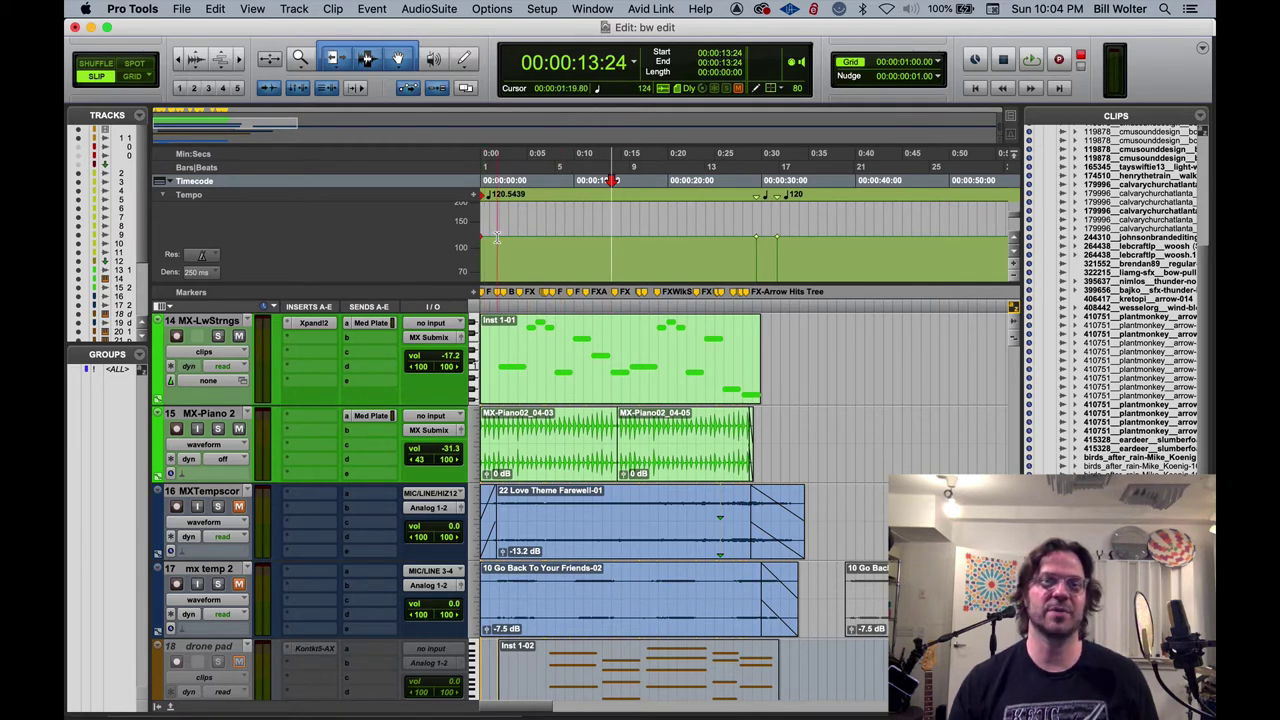
pyautogui.moveTo(483, 234)
pyautogui.mouseDown()
pyautogui.moveTo(484, 268)
pyautogui.moveTo(495, 220)
pyautogui.moveTo(495, 231)
pyautogui.mouseUp()
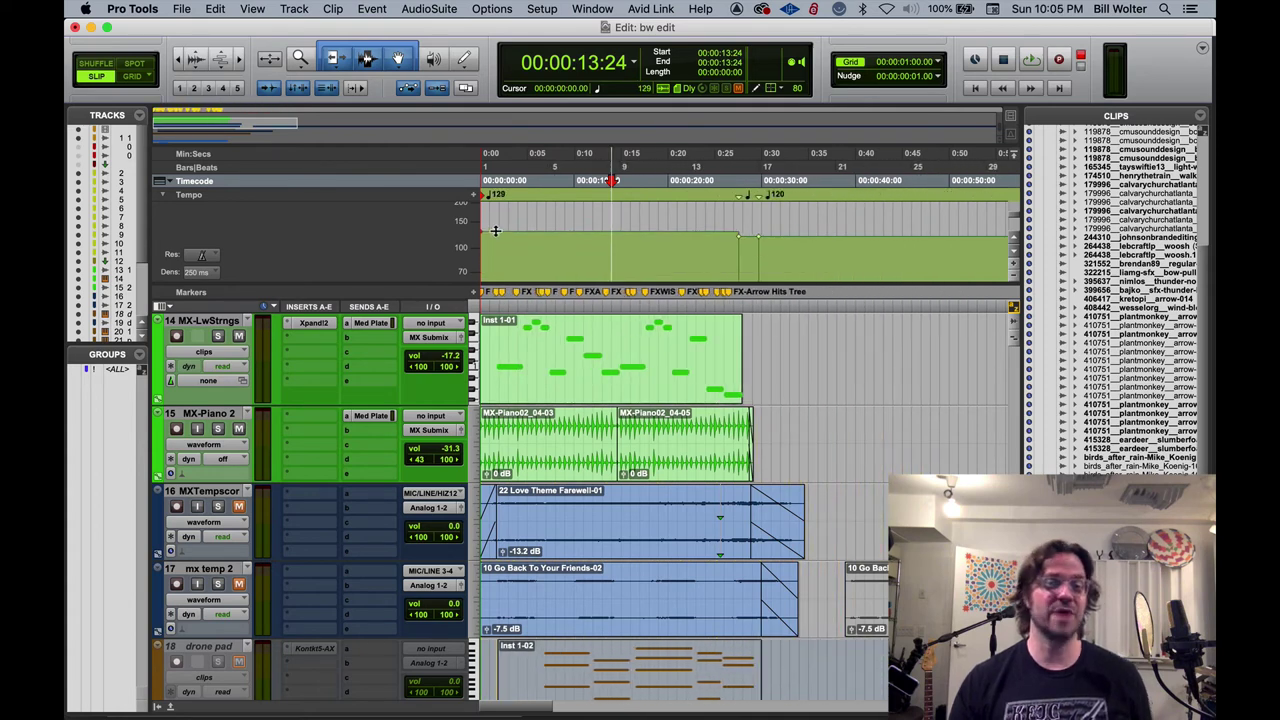
pyautogui.press('super+z')
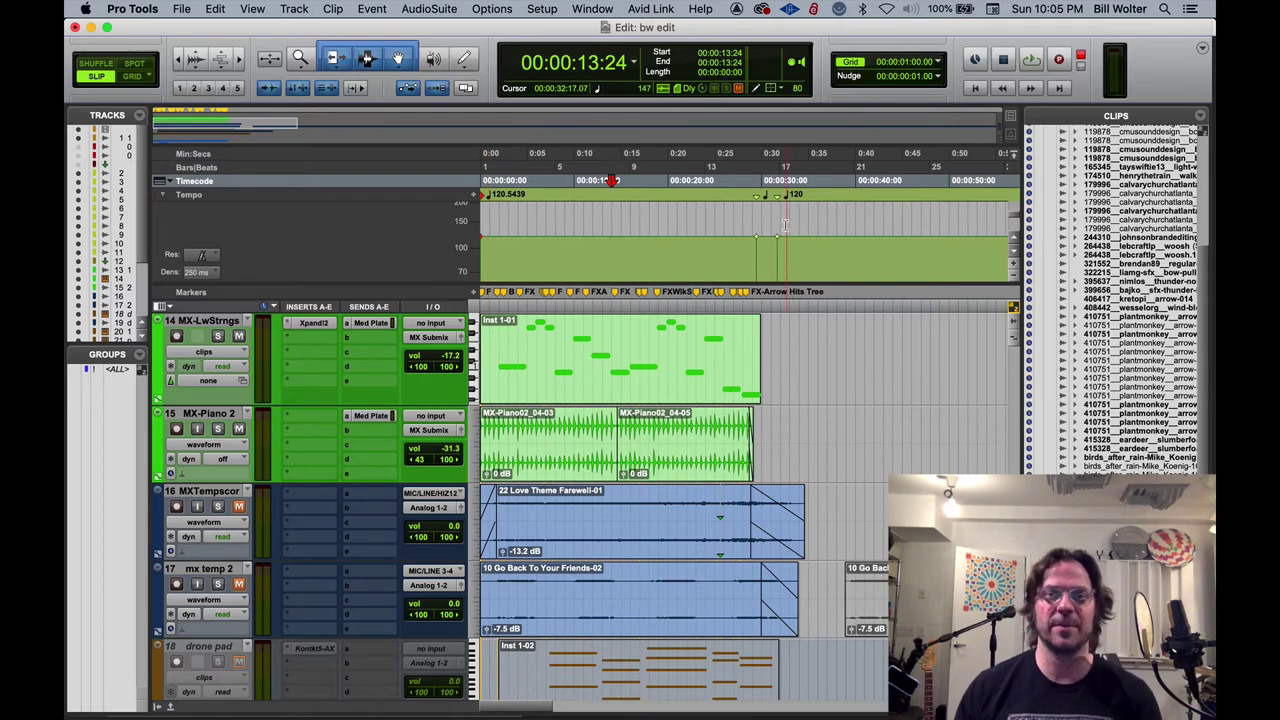
# Map the selection back to session start onto 20 bars (End 20|1|000), then undo the mapping
pyautogui.scroll(10, 737, 322)
pyautogui.scroll(5, 737, 321)
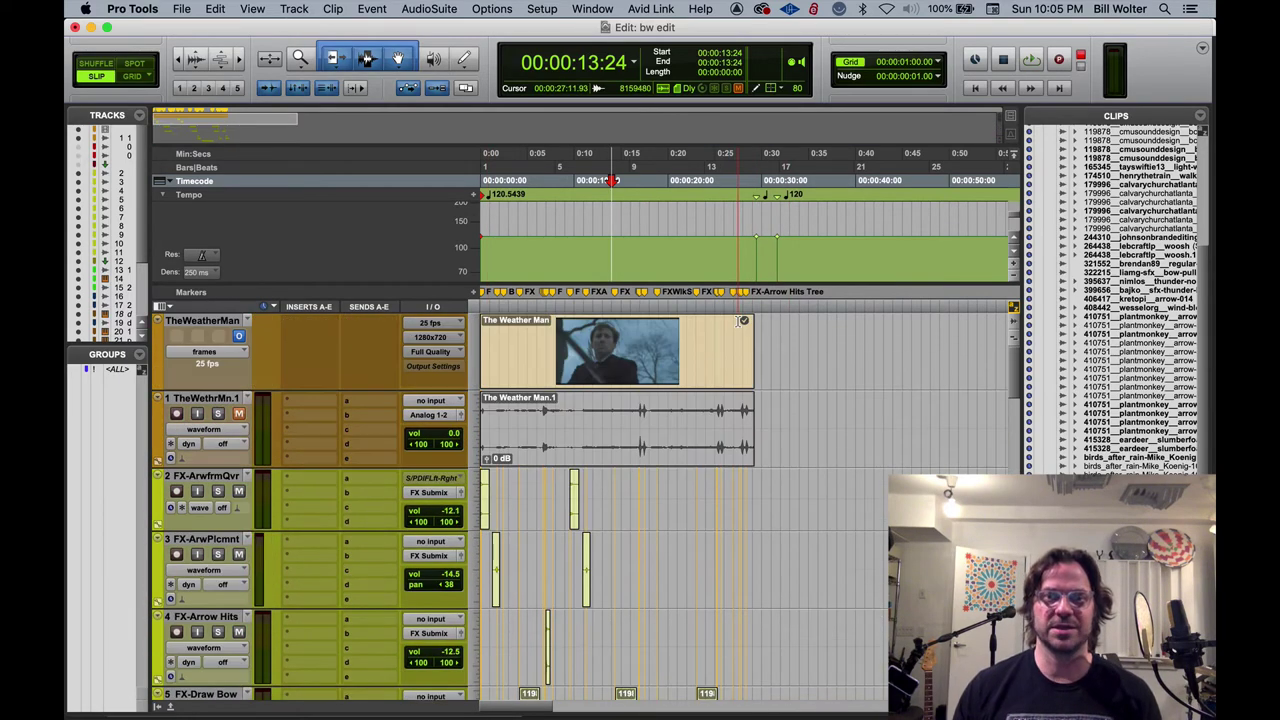
pyautogui.moveTo(766, 180); pyautogui.dragTo(753, 180)
pyautogui.hotkey('shift', 'Return')
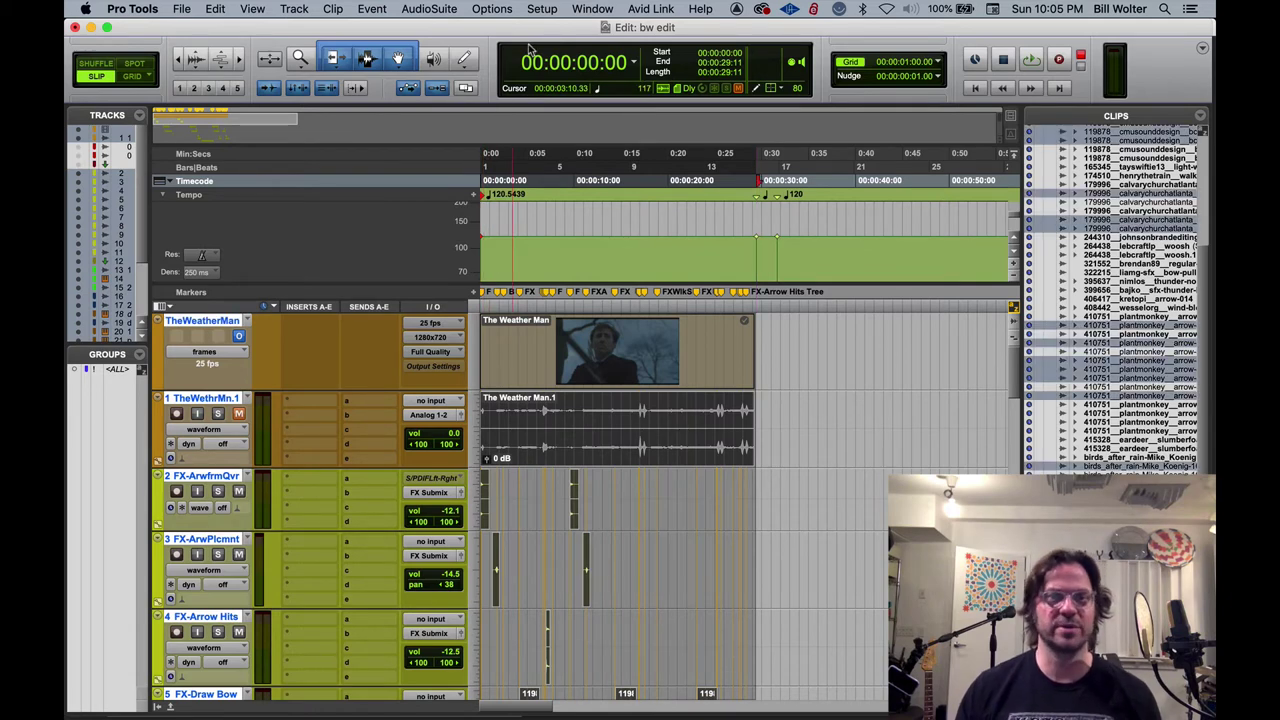
pyautogui.press('super+i')
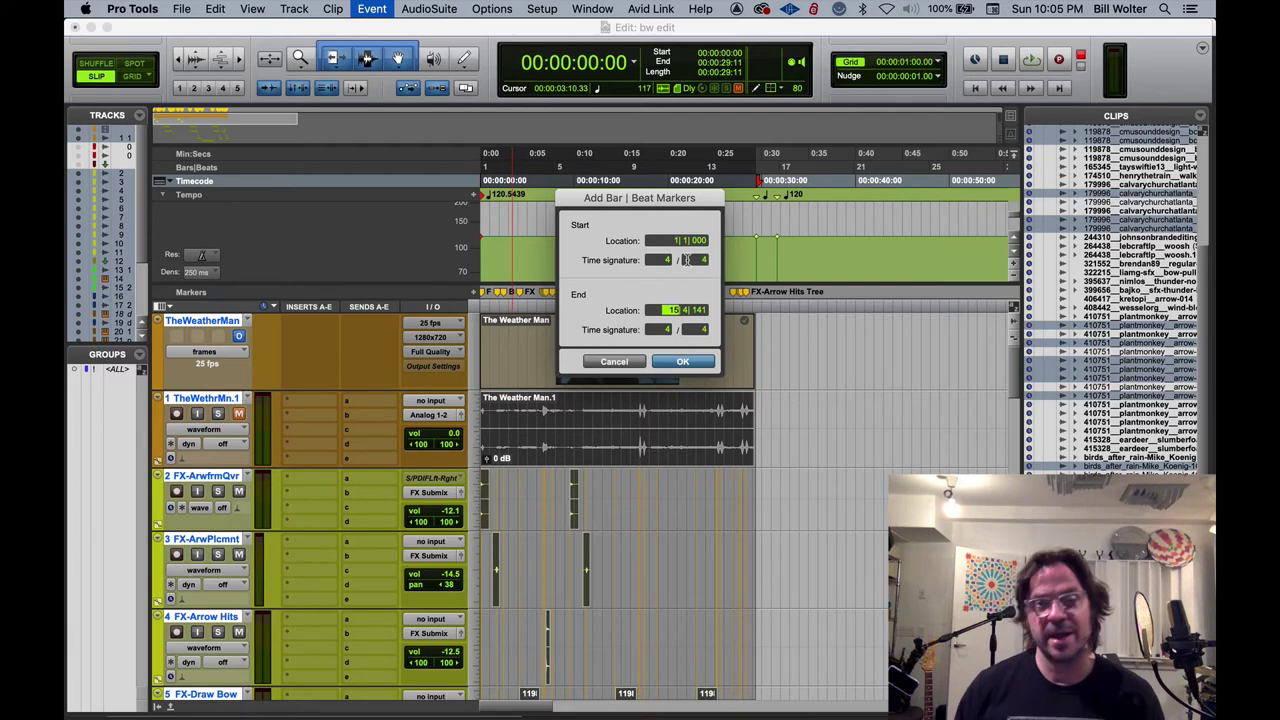
pyautogui.click(686, 362)
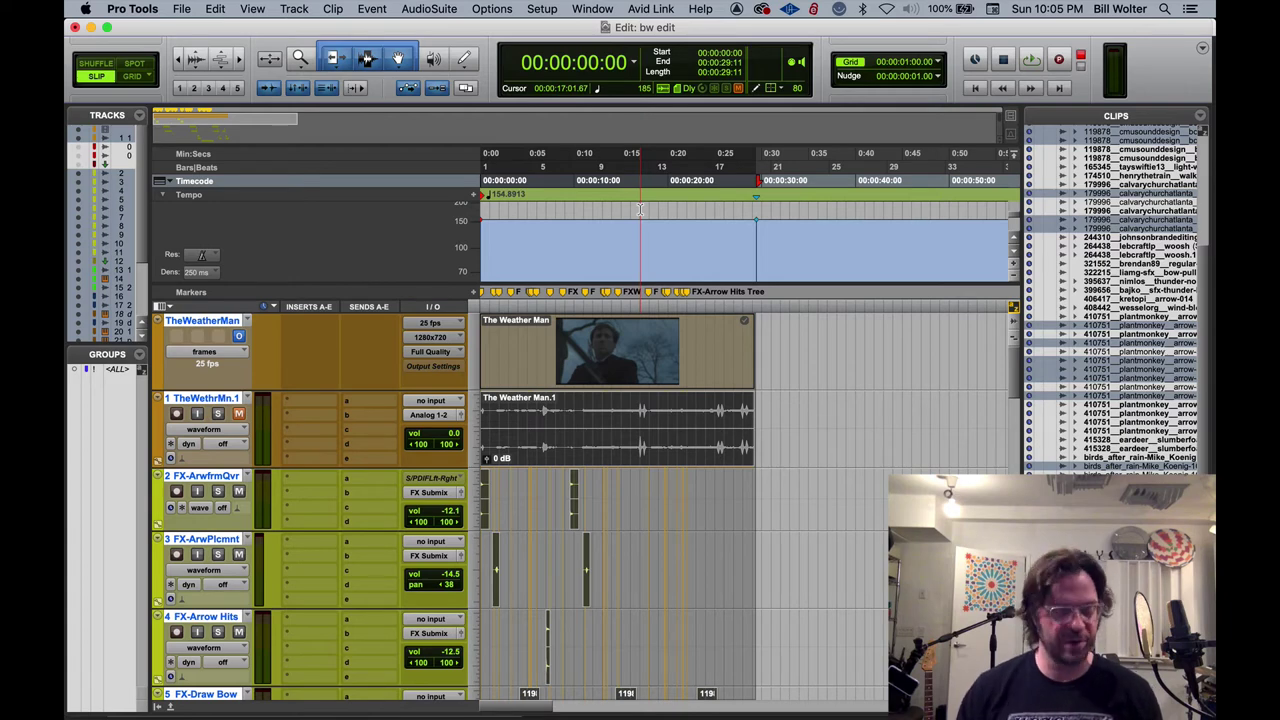
pyautogui.scroll(-15, 639, 337)
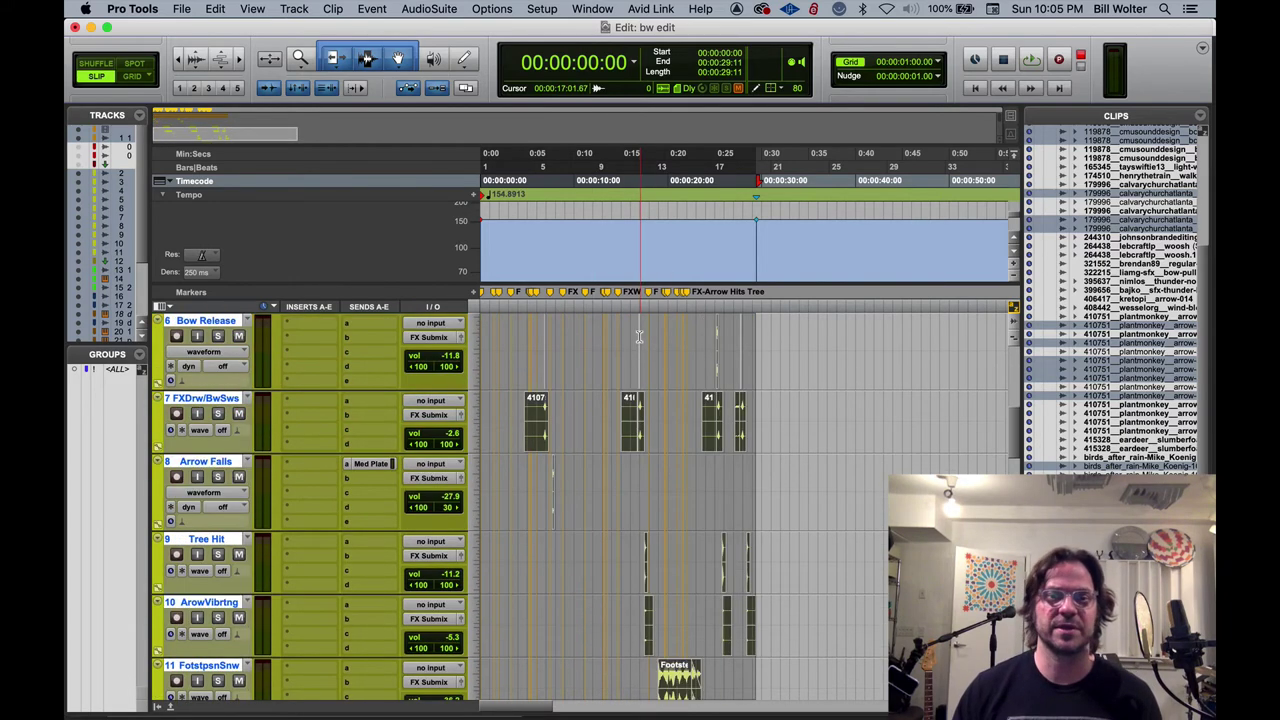
pyautogui.press('super+z')
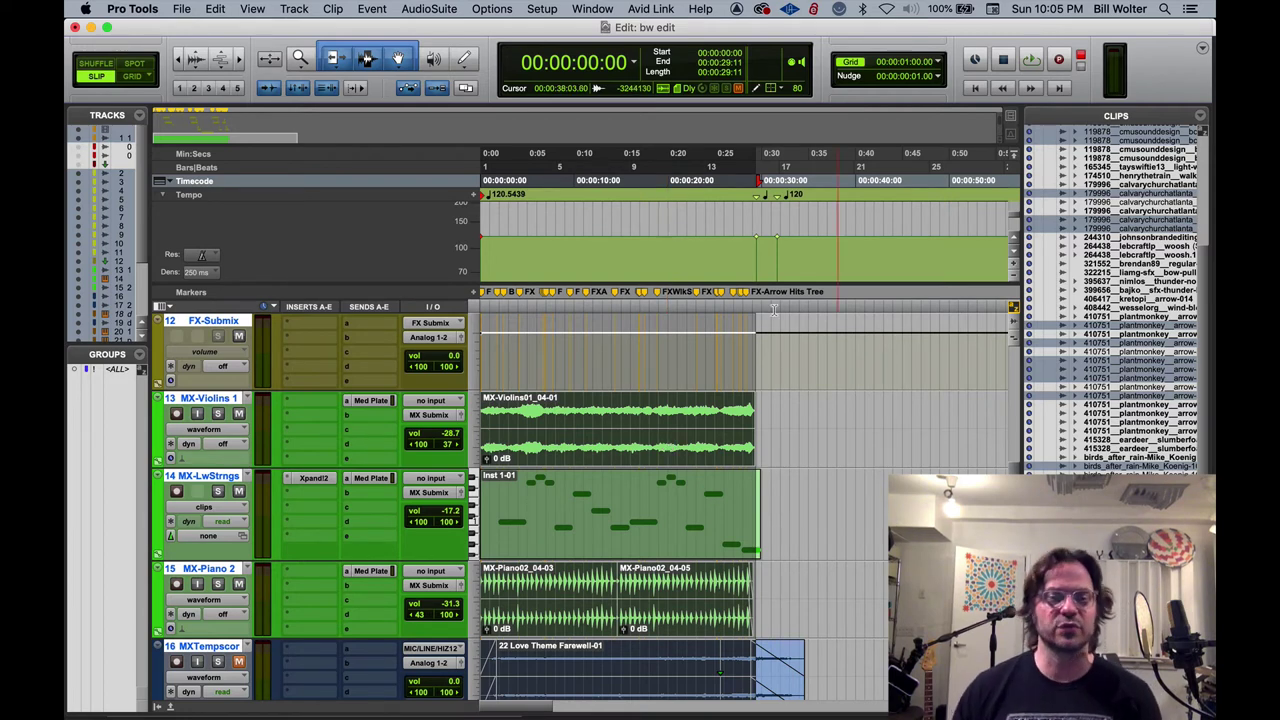
# Select the music clips on tracks 16, 17 and 19, and mute the MX-Piano 2 track
pyautogui.scroll(-5, 660, 400)
pyautogui.click(765, 395)
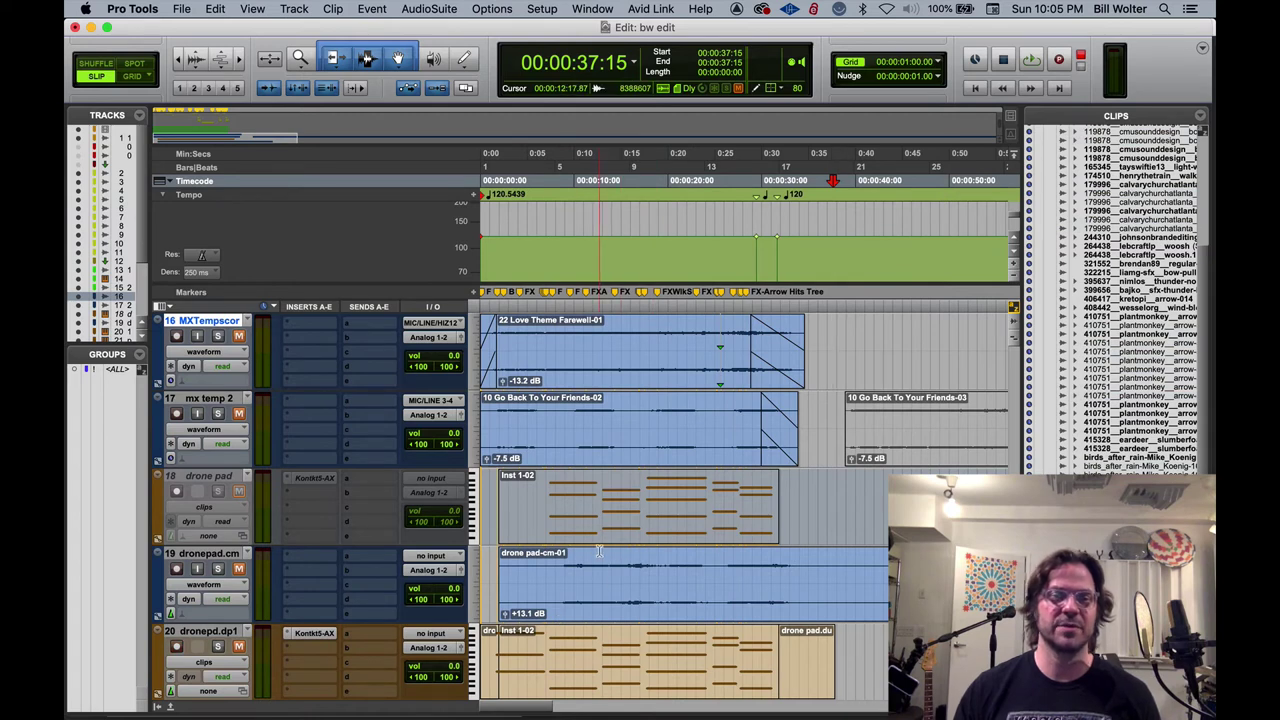
pyautogui.scroll(5, 638, 456)
pyautogui.scroll(-1, 638, 456)
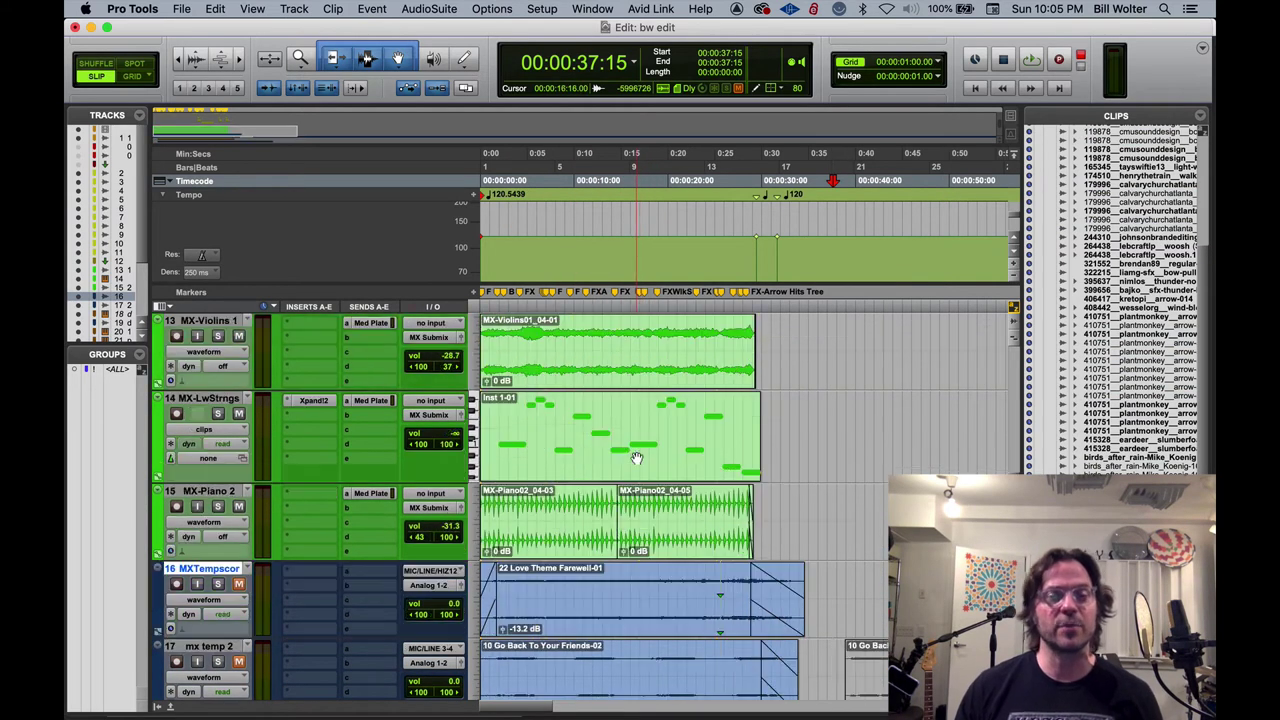
pyautogui.click(238, 506)
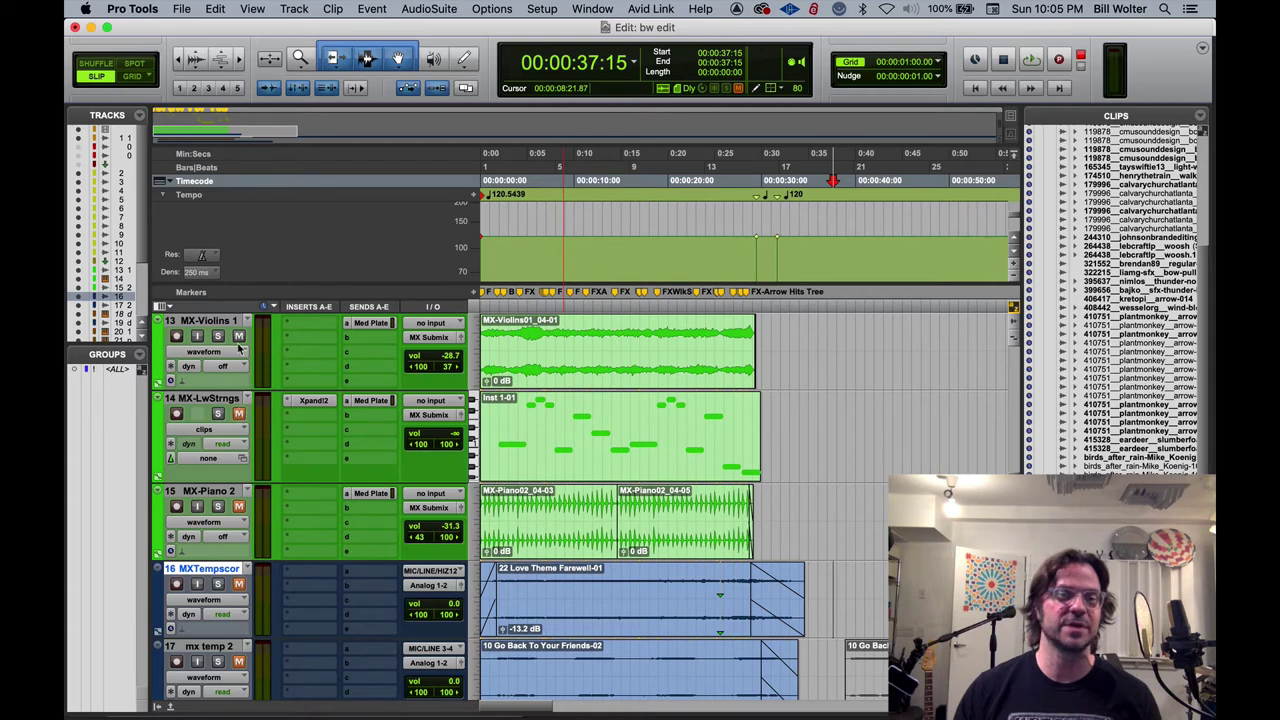
# Select the 22 Love Theme Farewell-01 clip, then the 10 Go Back To Your Friends-02 clip on track 17
pyautogui.scroll(7, 355, 410)
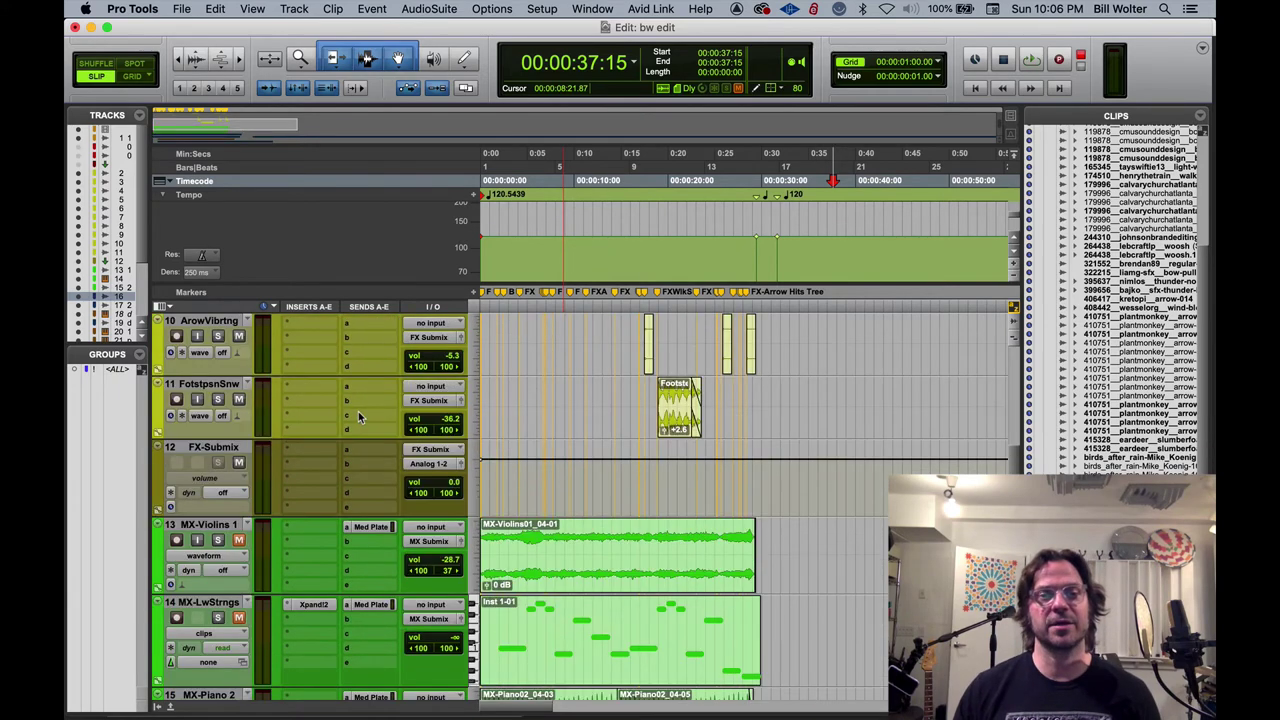
pyautogui.scroll(-6, 355, 418)
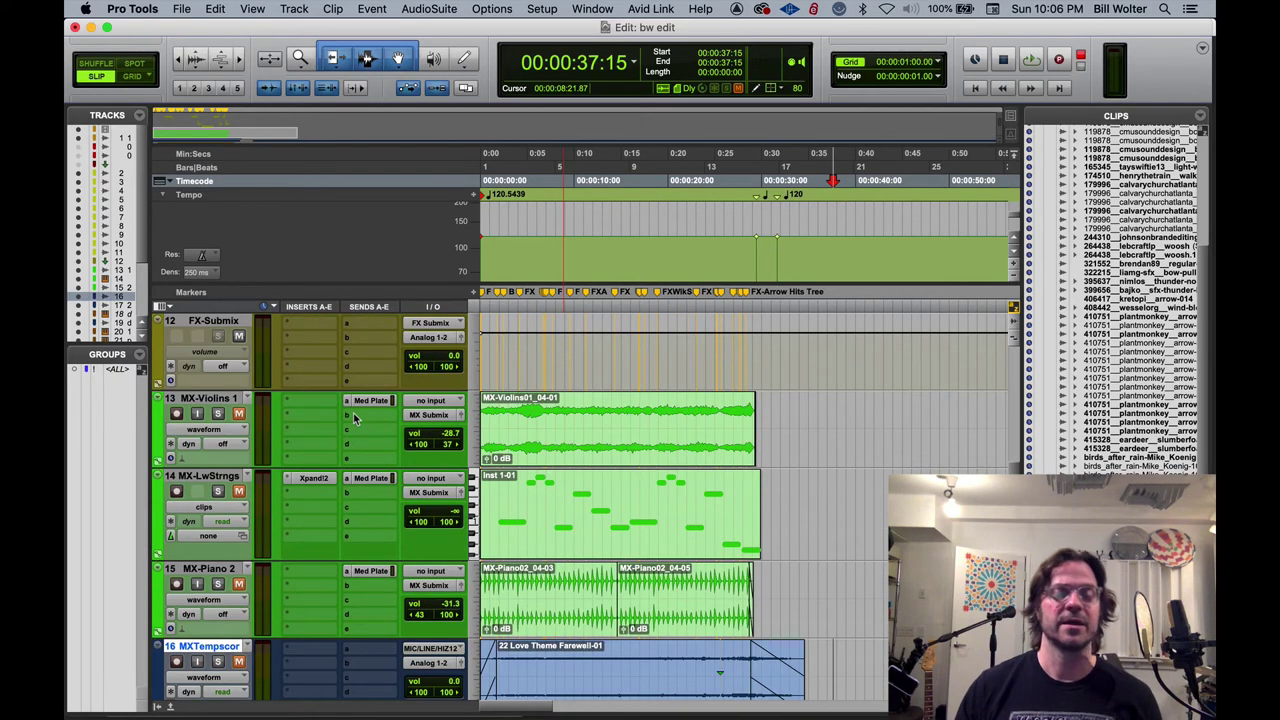
pyautogui.scroll(-4, 355, 418)
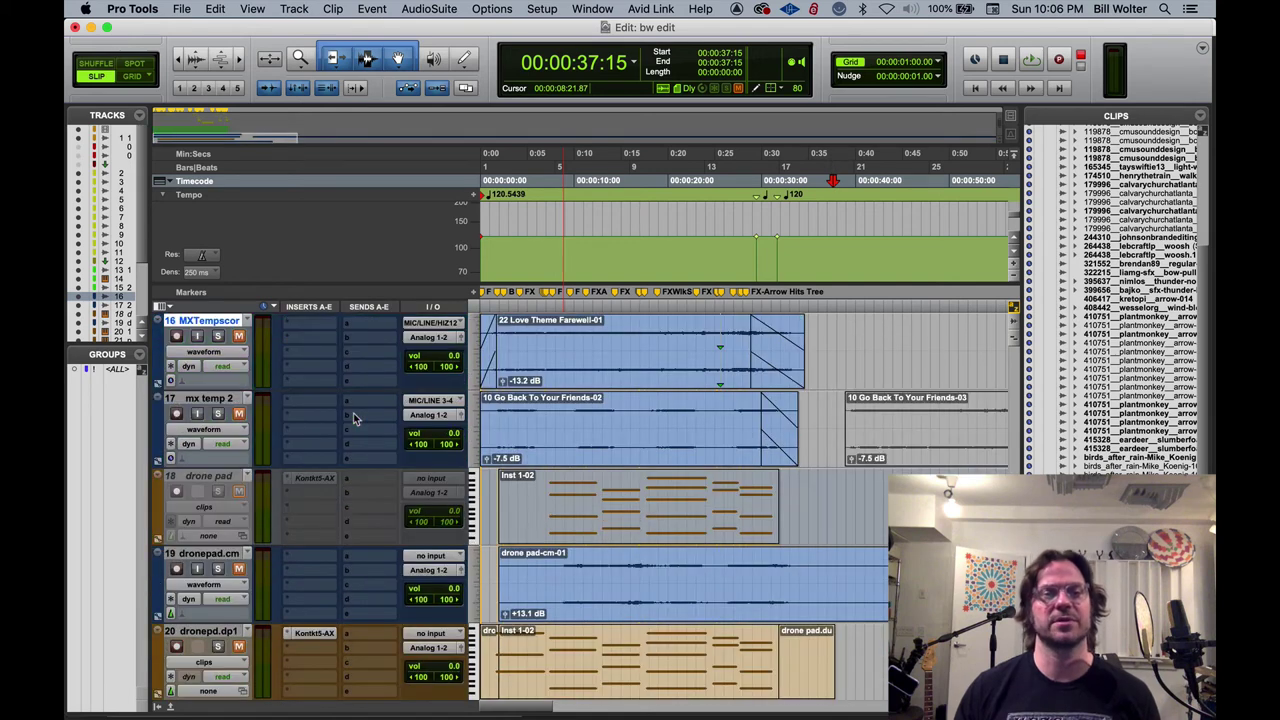
pyautogui.scroll(1, 355, 418)
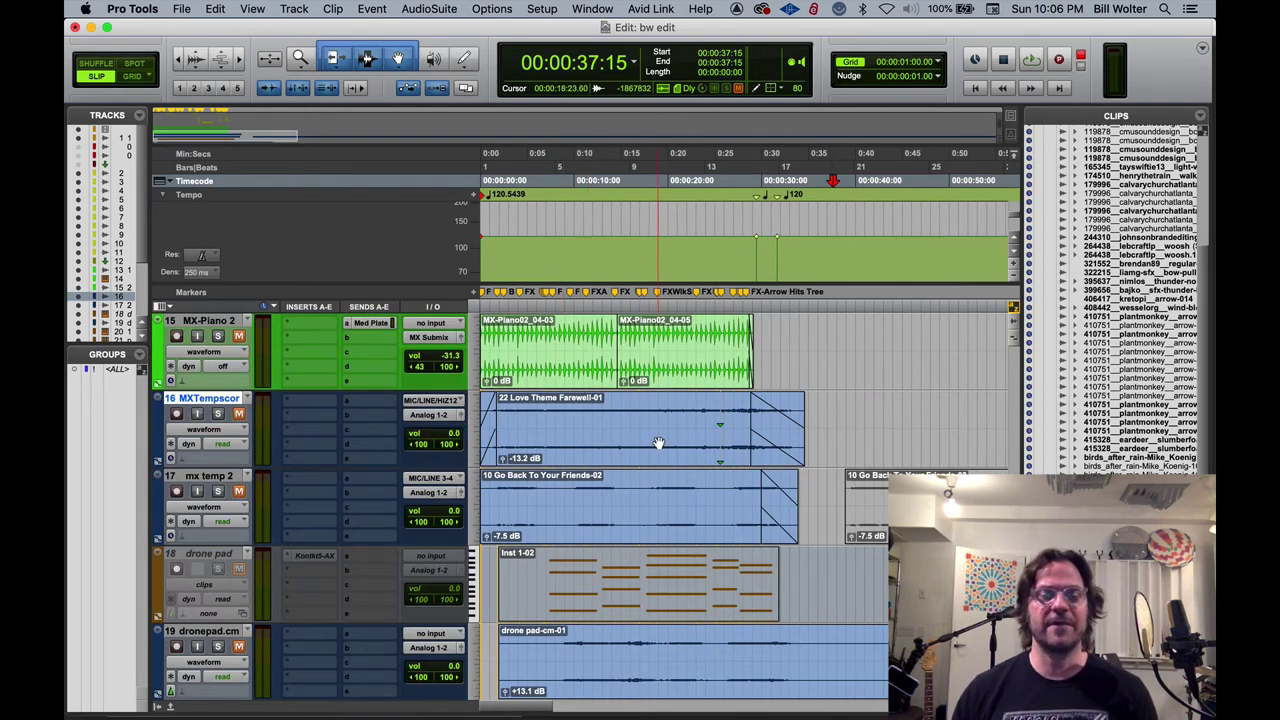
pyautogui.click(588, 440)
pyautogui.click(588, 522)
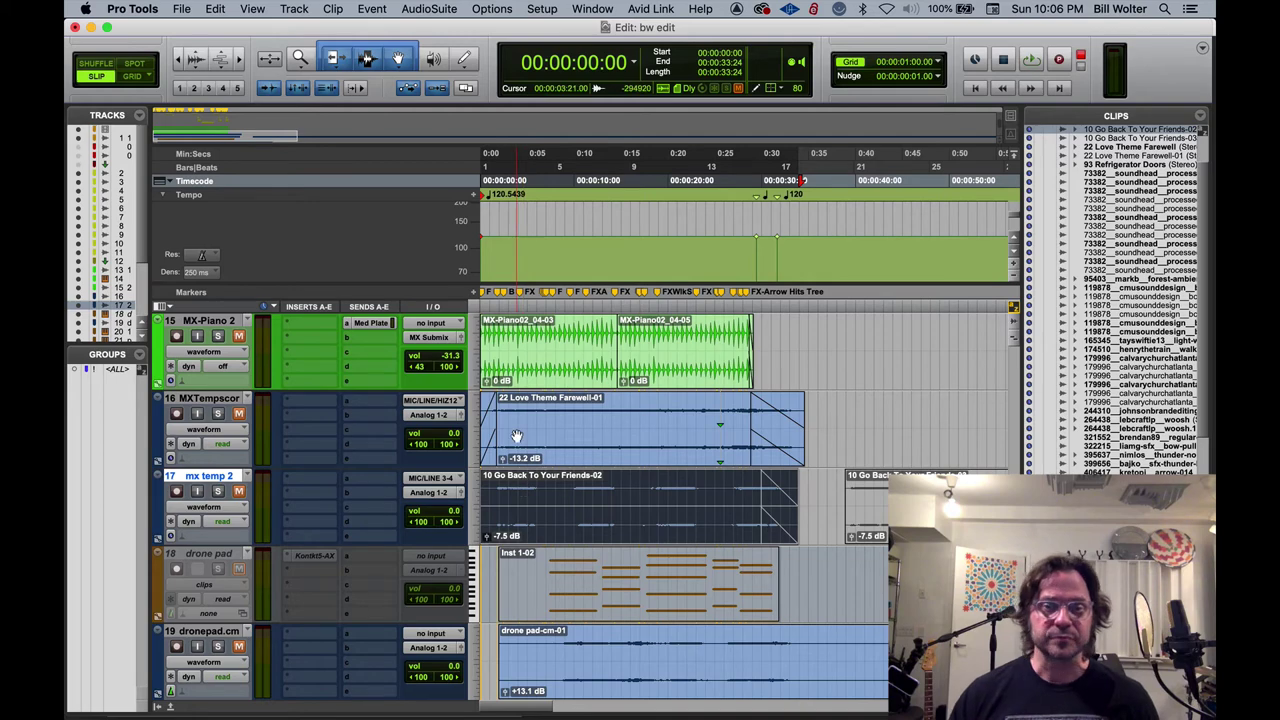
# Identify a sync point at 26:24 on the 10 Go Back To Your Friends-02 clip
pyautogui.click(718, 405)
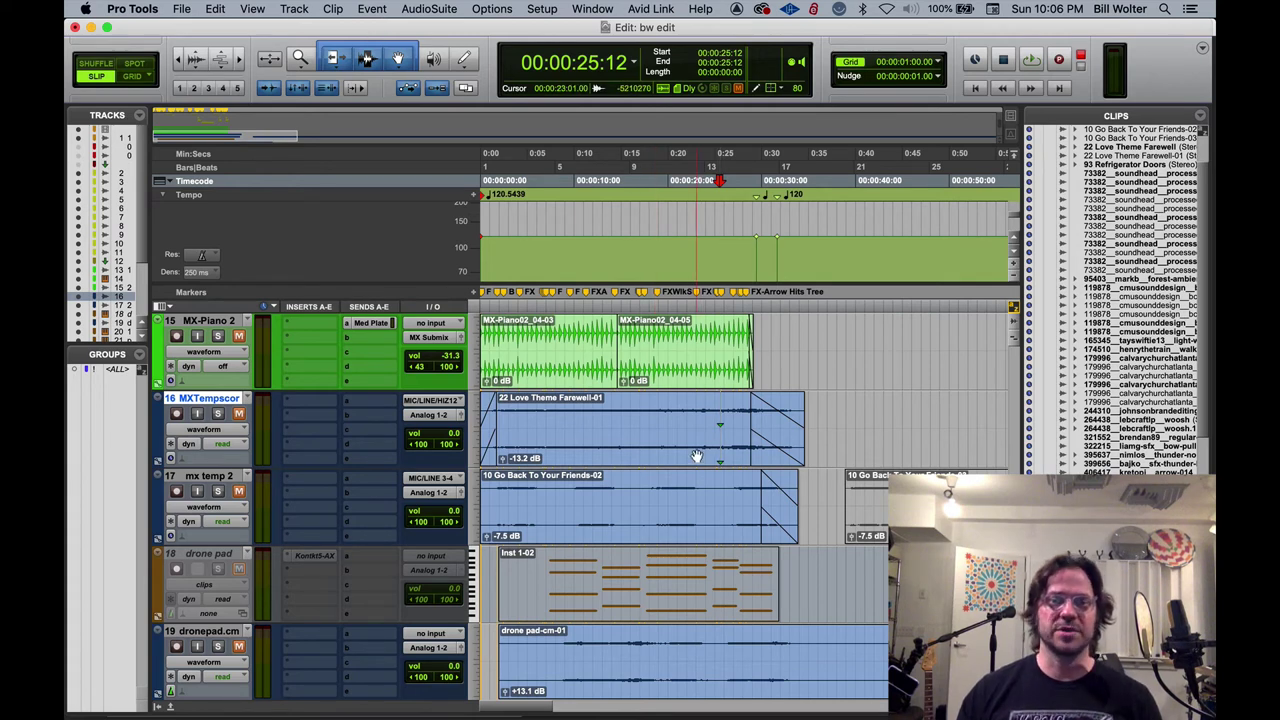
pyautogui.click(732, 492)
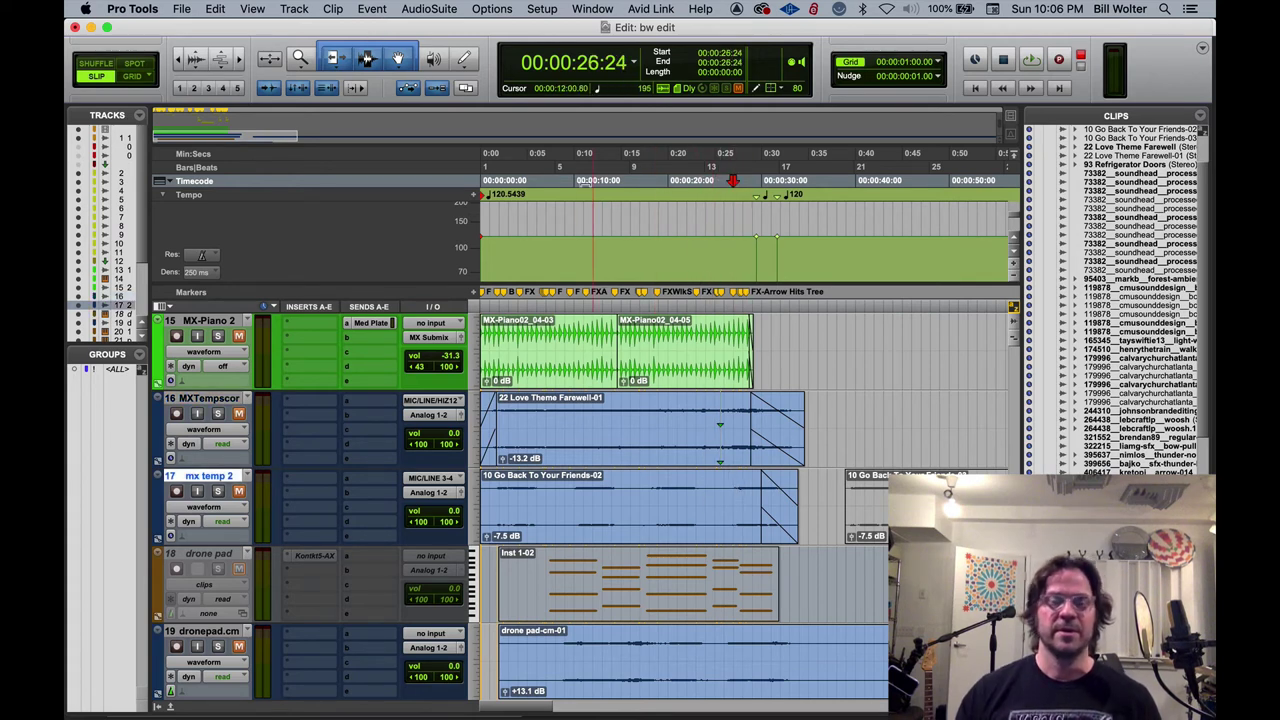
pyautogui.click(333, 10)
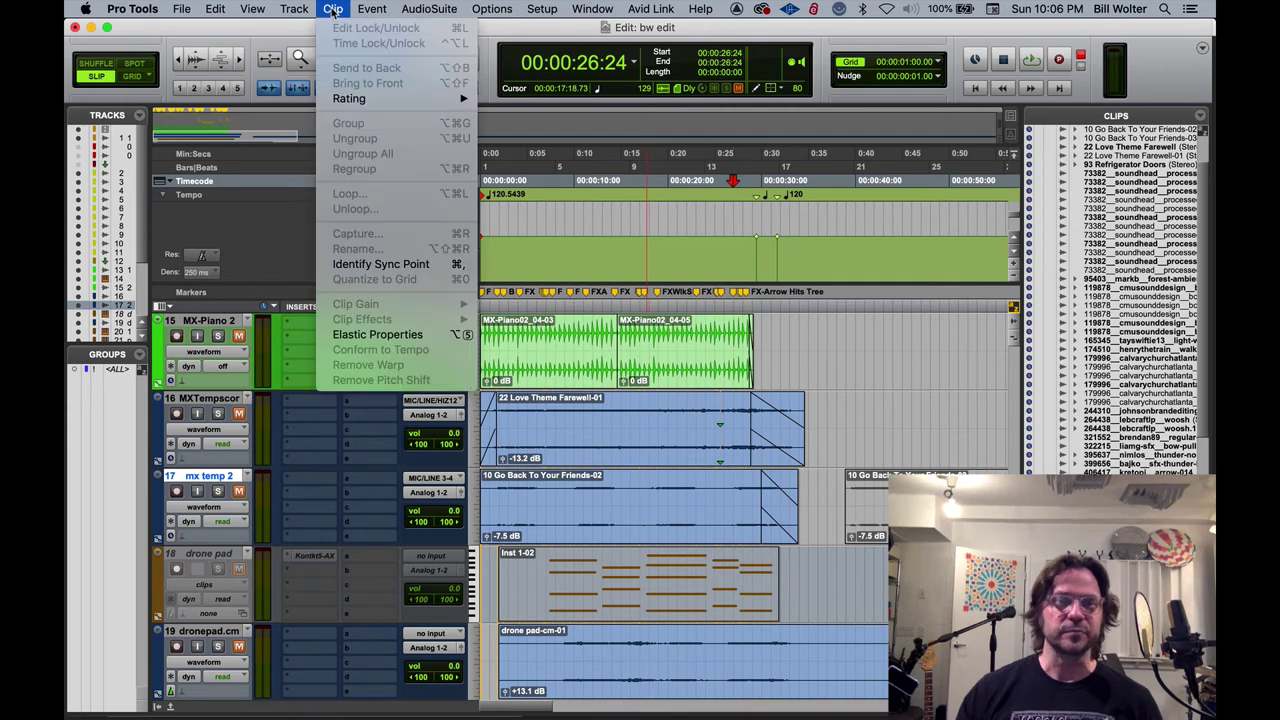
pyautogui.click(459, 266)
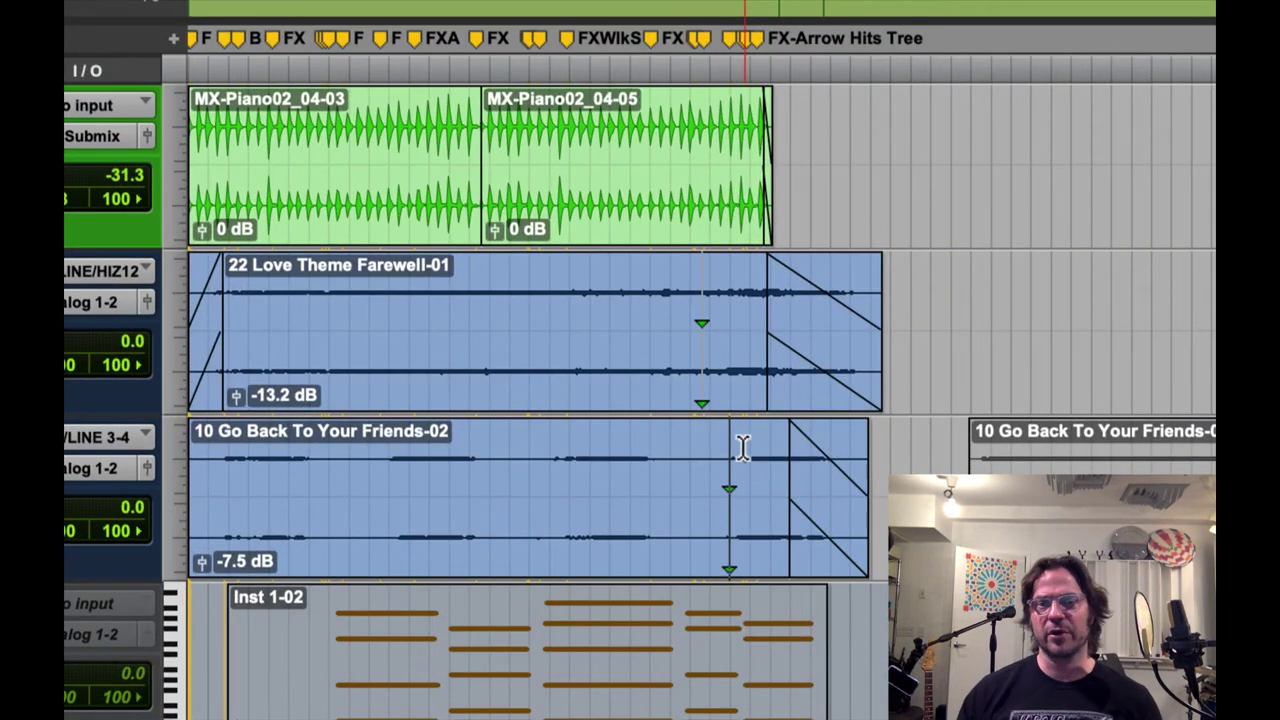
# Move the clip's sync point to a new edit point just before its fade-out
pyautogui.click(768, 462)
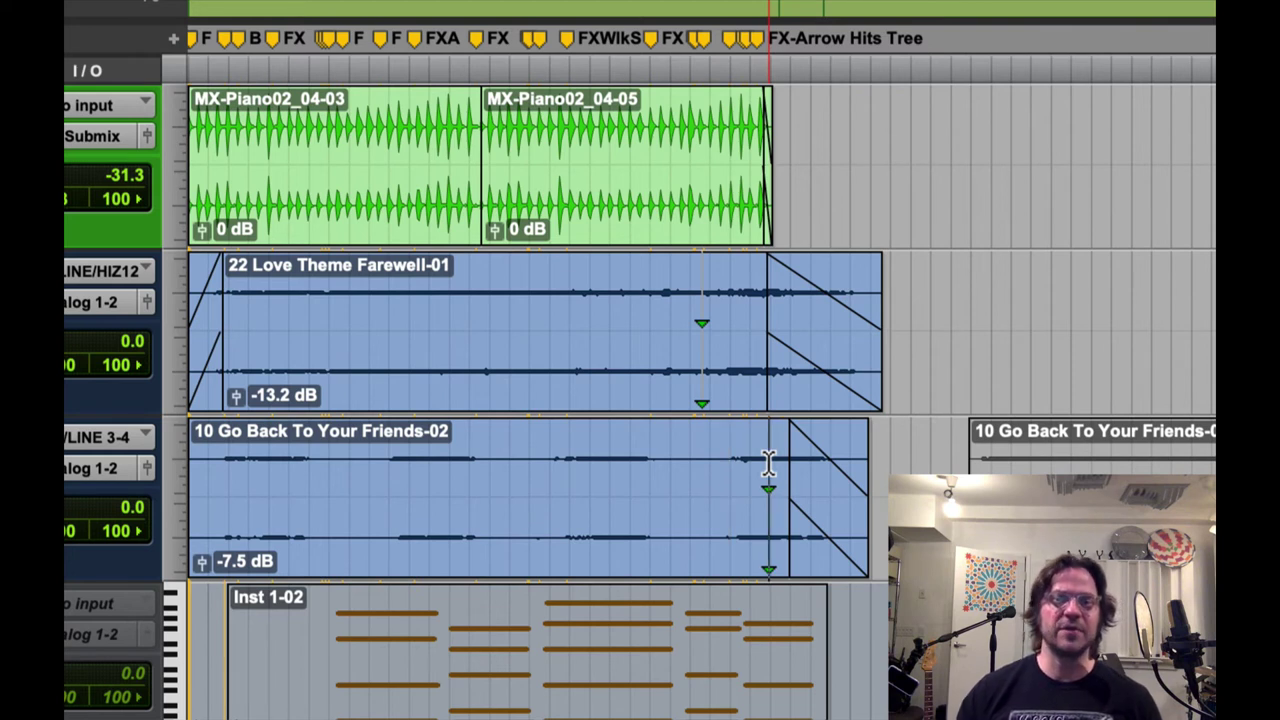
pyautogui.click(730, 455)
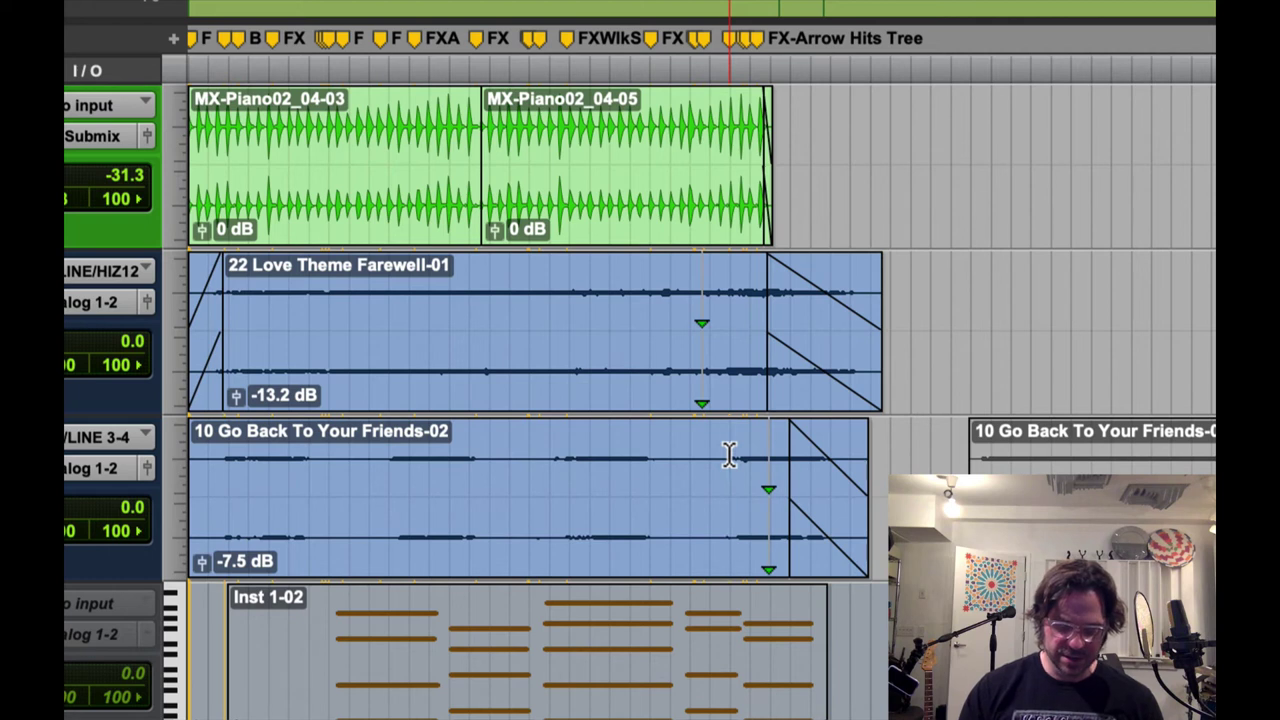
pyautogui.press('super+comma')
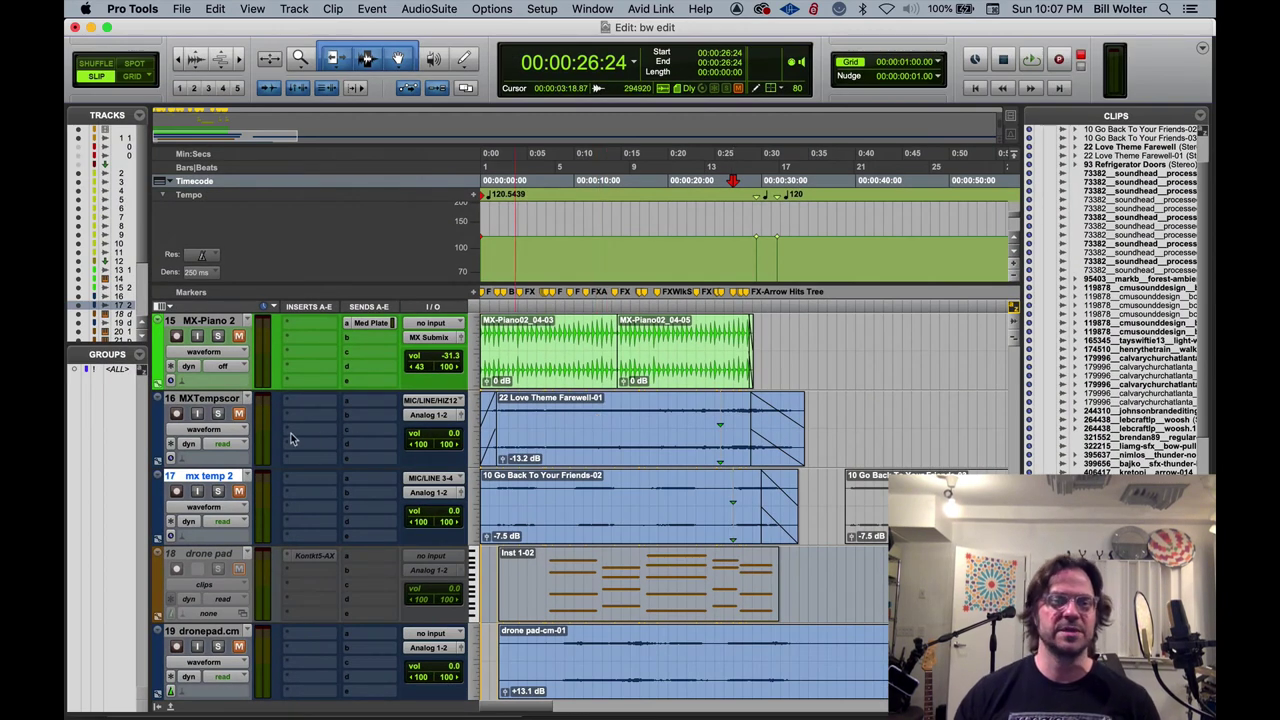
# Unmute MXTempscore and mx temp 2, then play from the start with the Video window raised
pyautogui.click(240, 414)
pyautogui.press('Return')
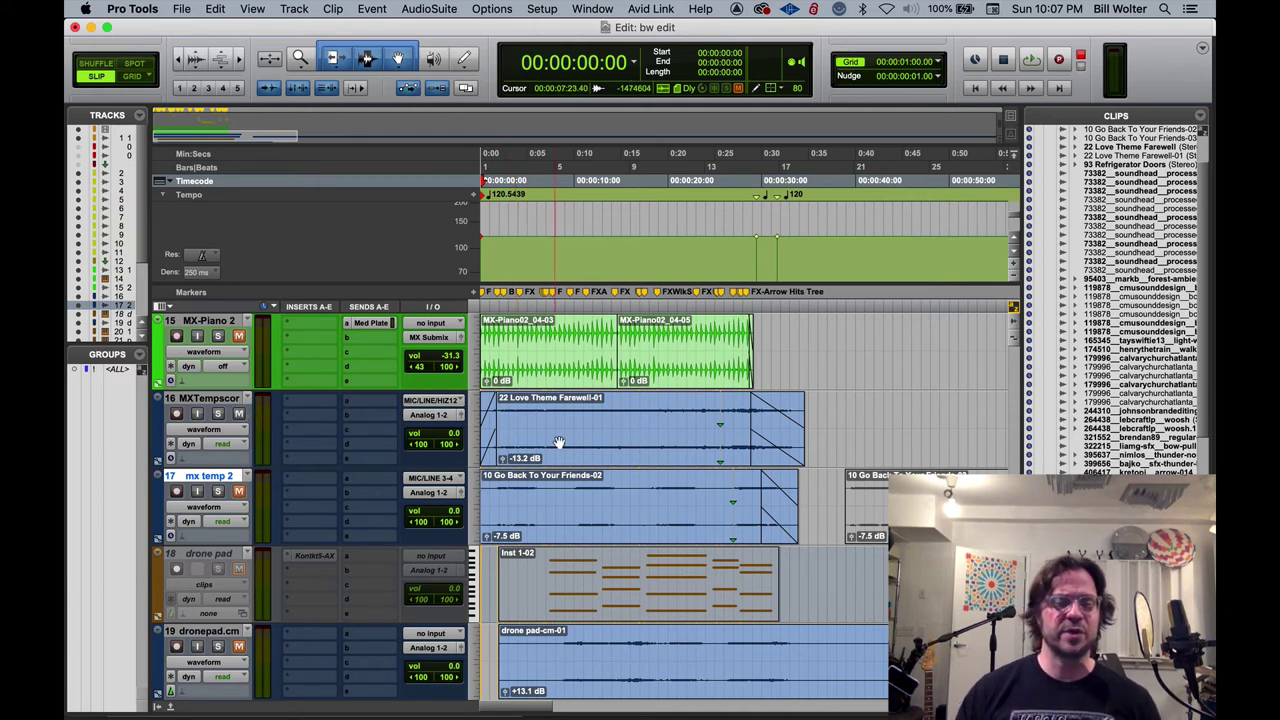
pyautogui.press('space')
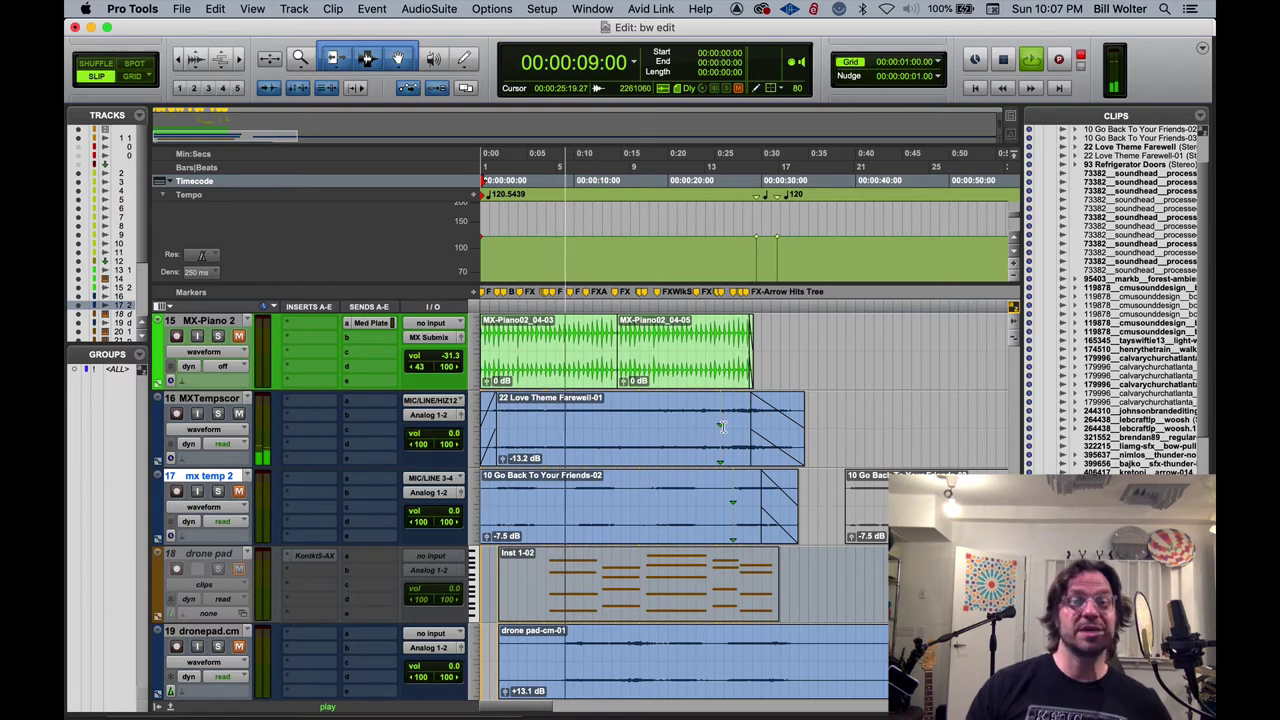
pyautogui.press('super+9')
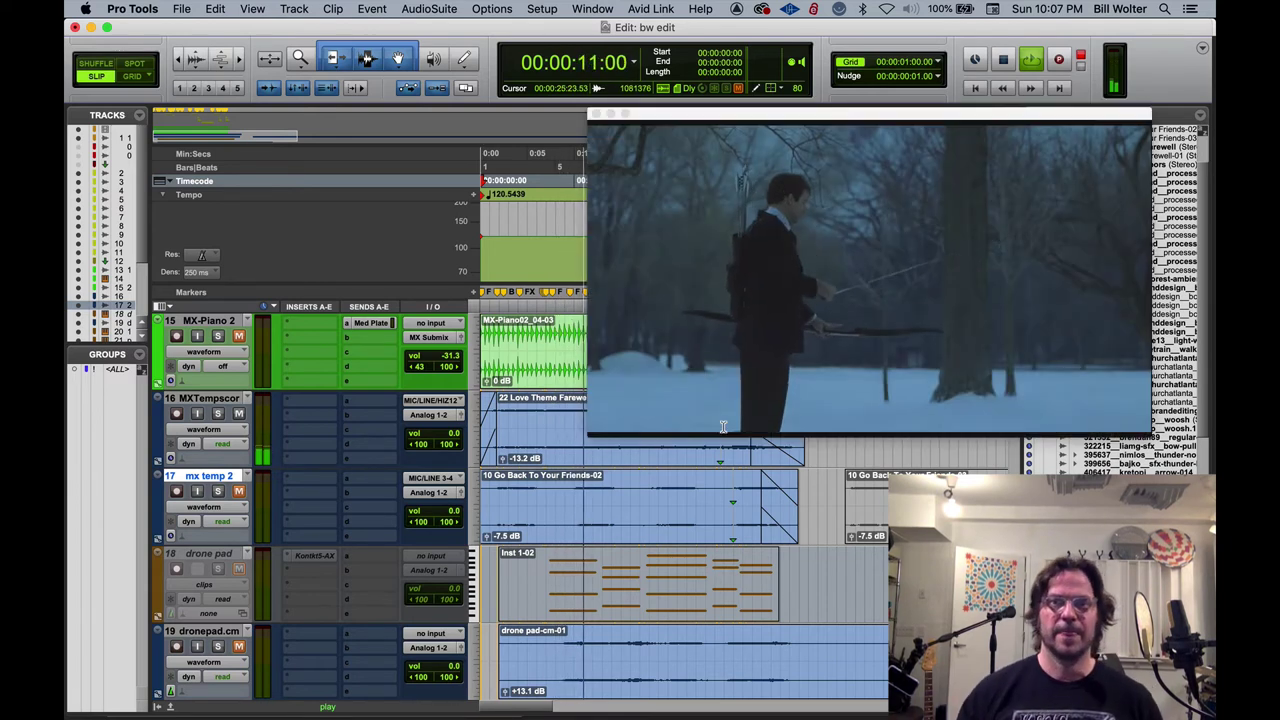
pyautogui.moveTo(866, 118); pyautogui.dragTo(806, 55)
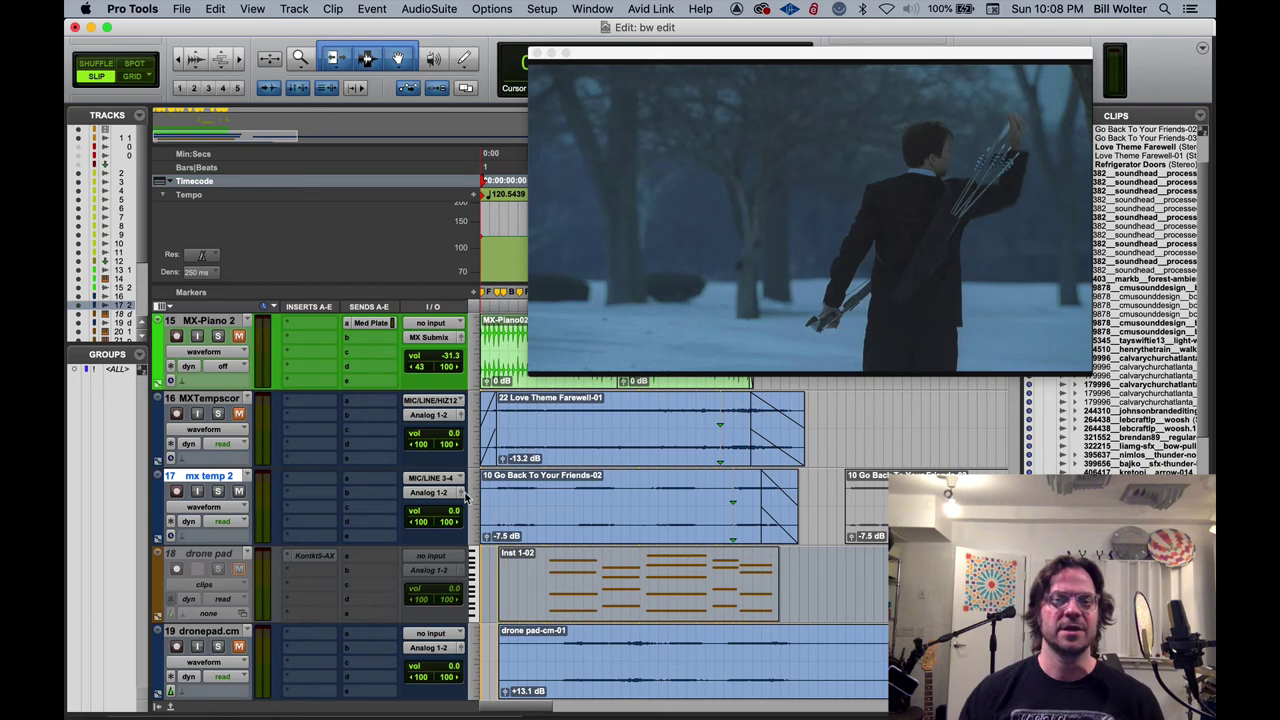
pyautogui.click(240, 491)
pyautogui.press('space')
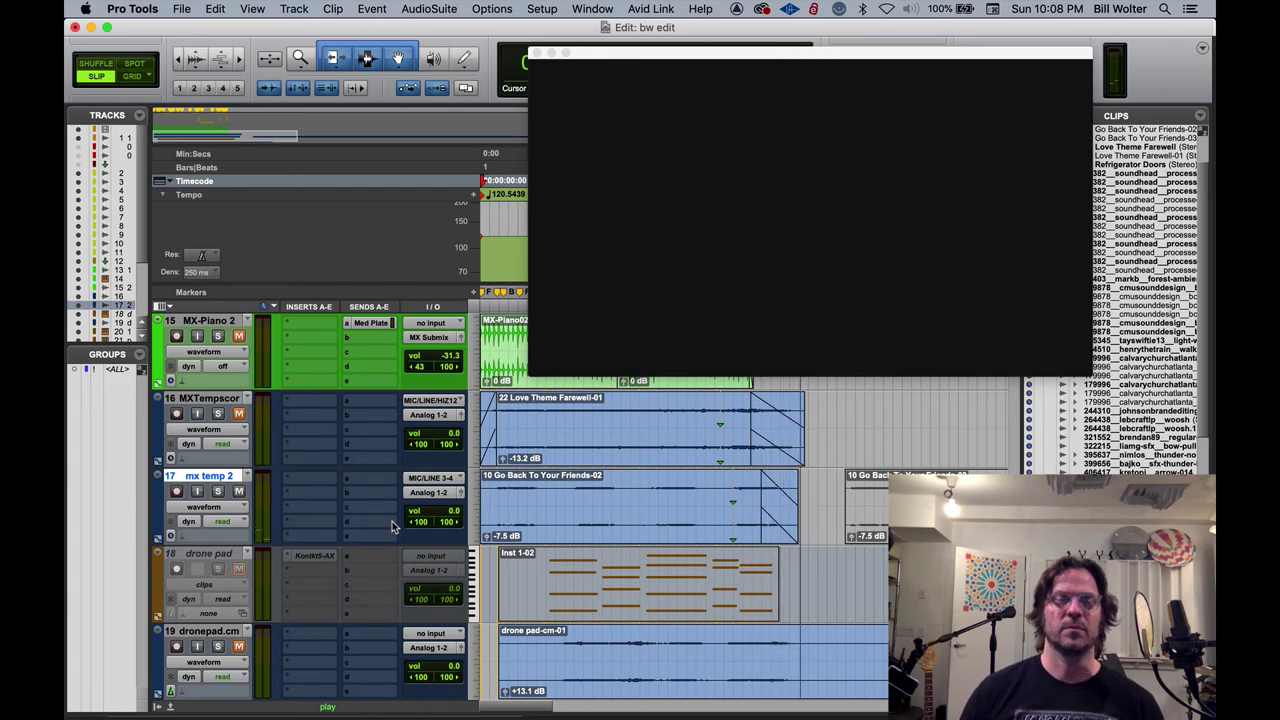
# Play from 00:00:08:24 with drone pad-cm-01 clip gain at +9.5 dB and the picture showing
pyautogui.click(535, 52)
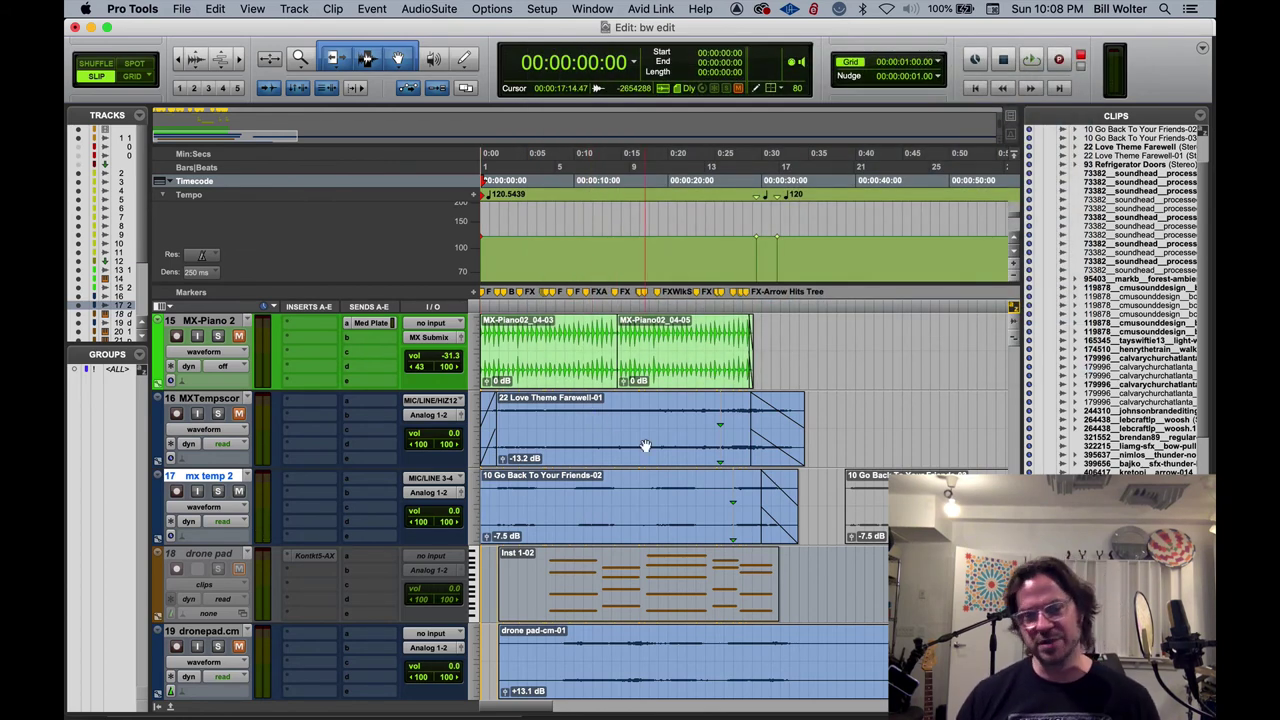
pyautogui.scroll(-4, 595, 582)
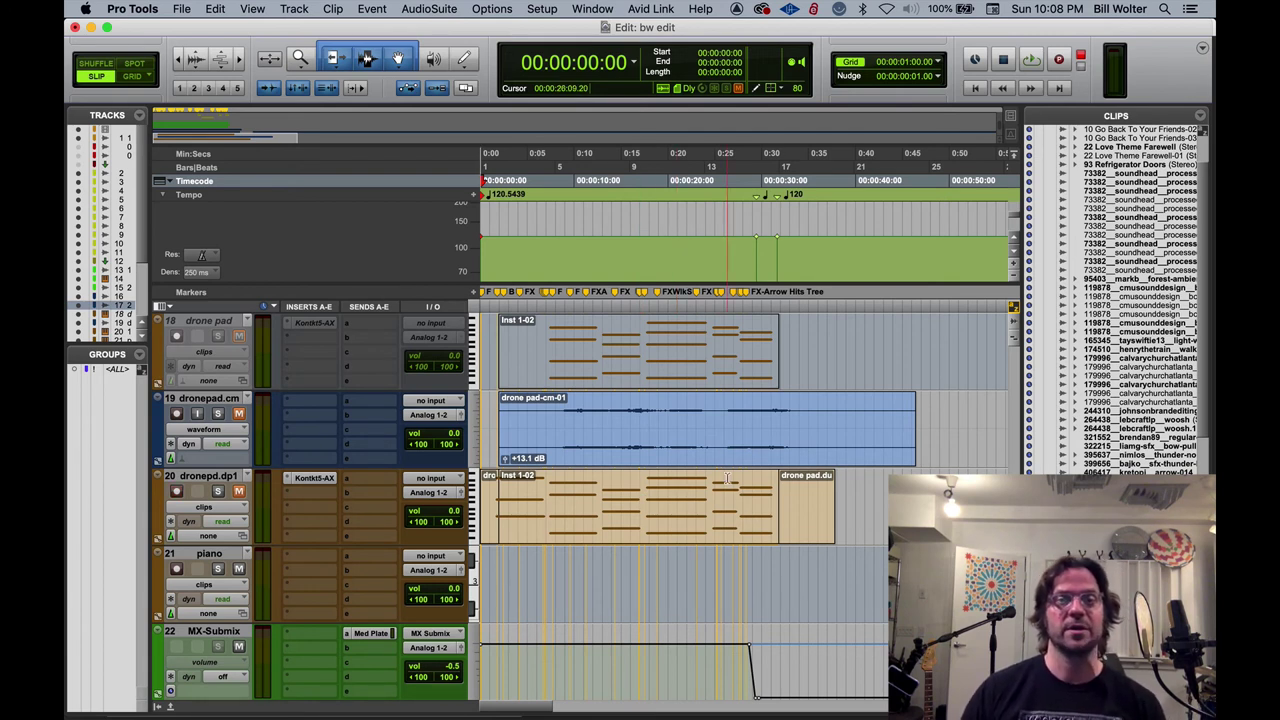
pyautogui.scroll(1, 714, 490)
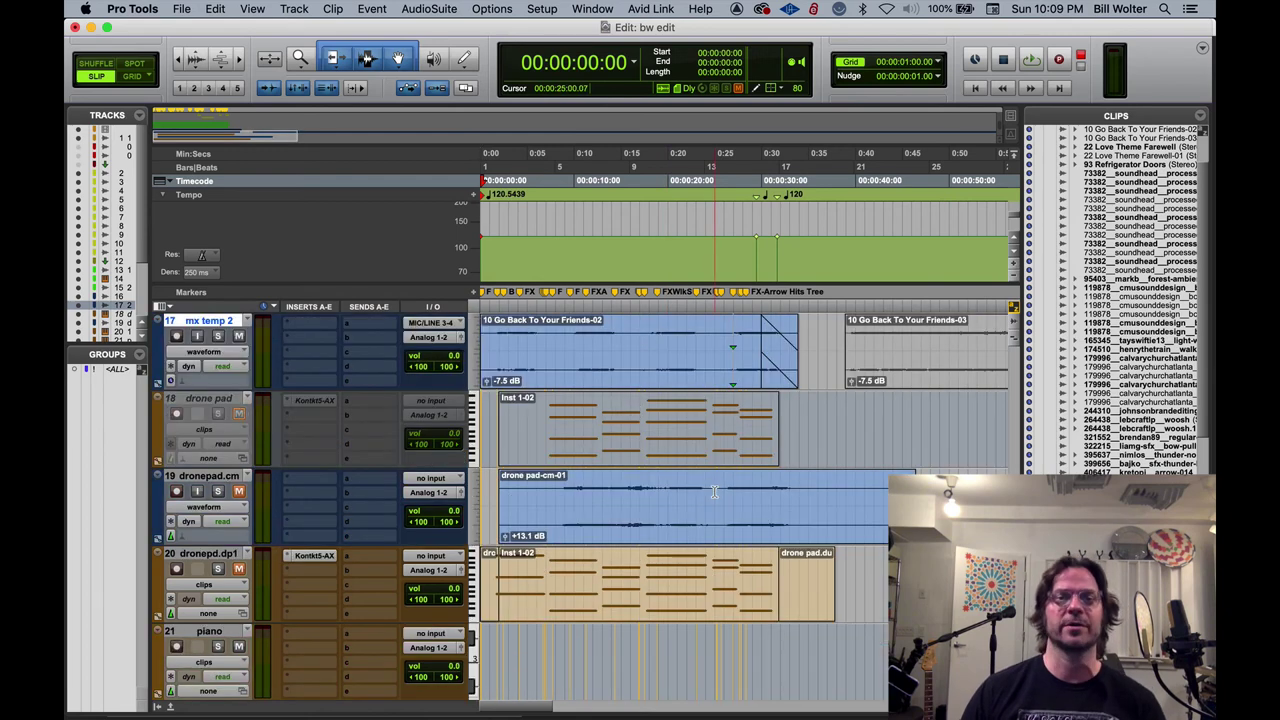
pyautogui.click(564, 490)
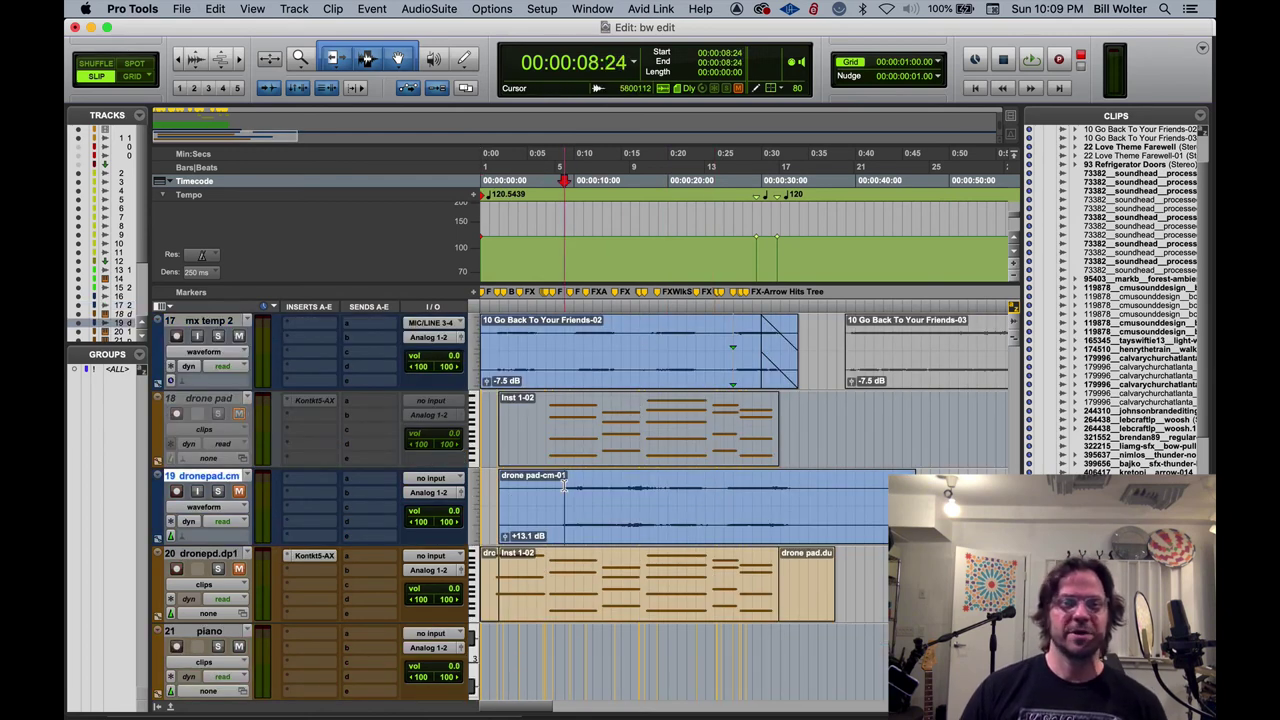
pyautogui.scroll(4, 303, 535)
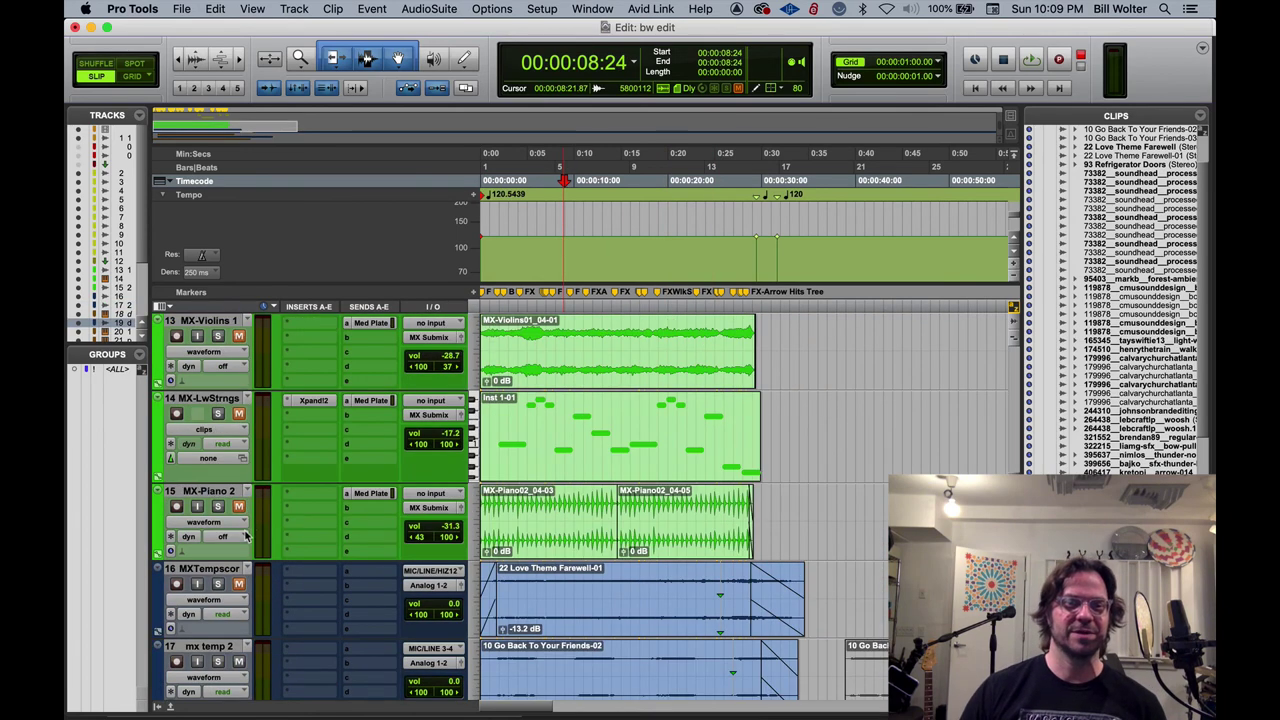
pyautogui.scroll(-2, 270, 523)
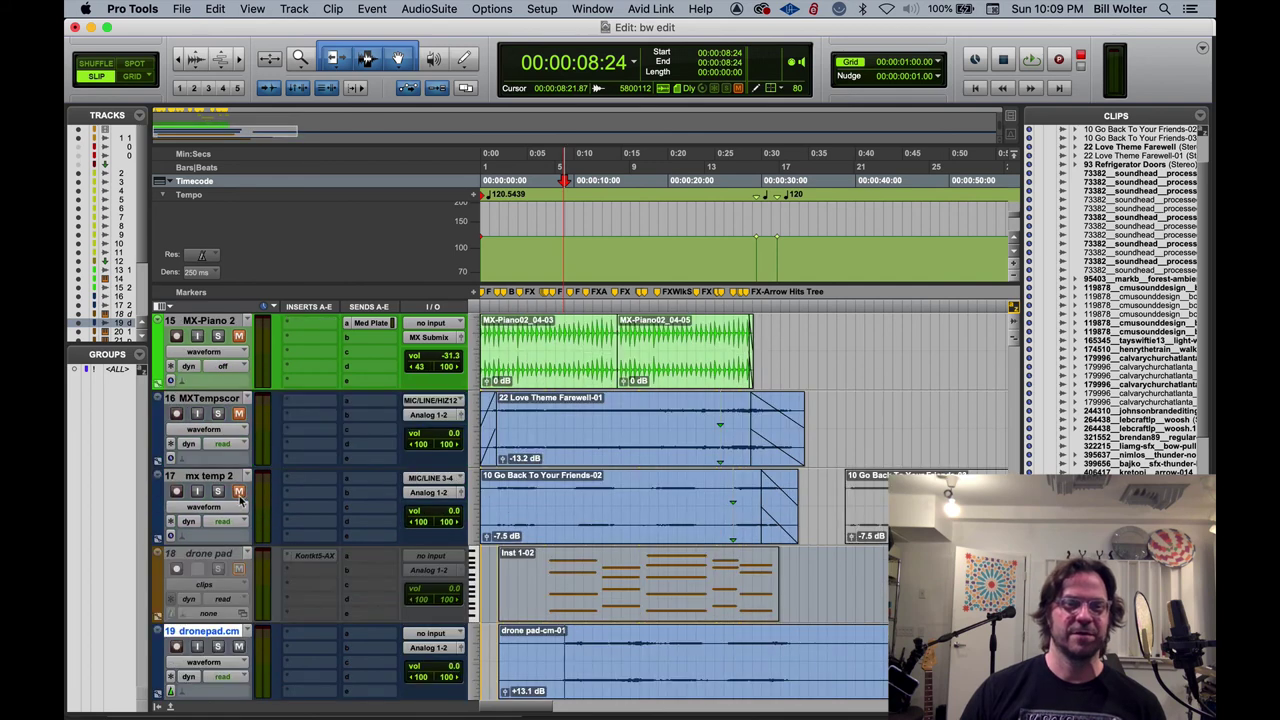
pyautogui.press('space')
pyautogui.scroll(-2, 357, 571)
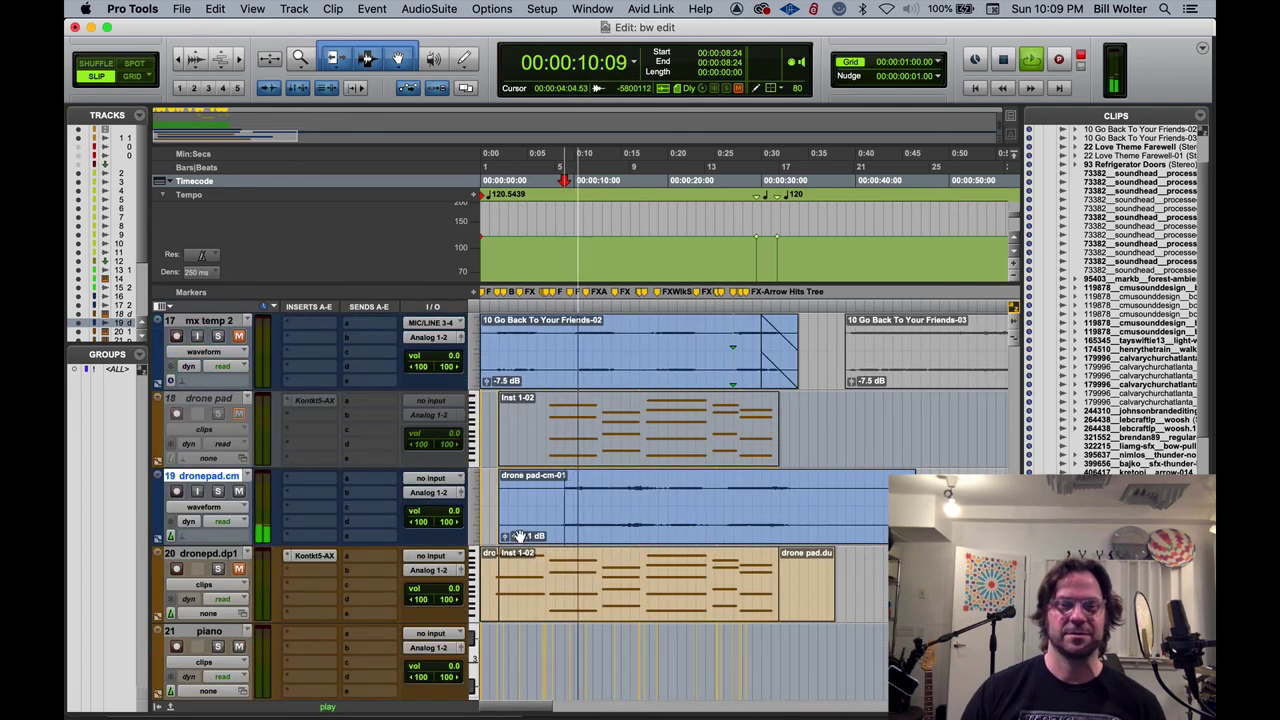
pyautogui.moveTo(519, 536); pyautogui.dragTo(520, 510)
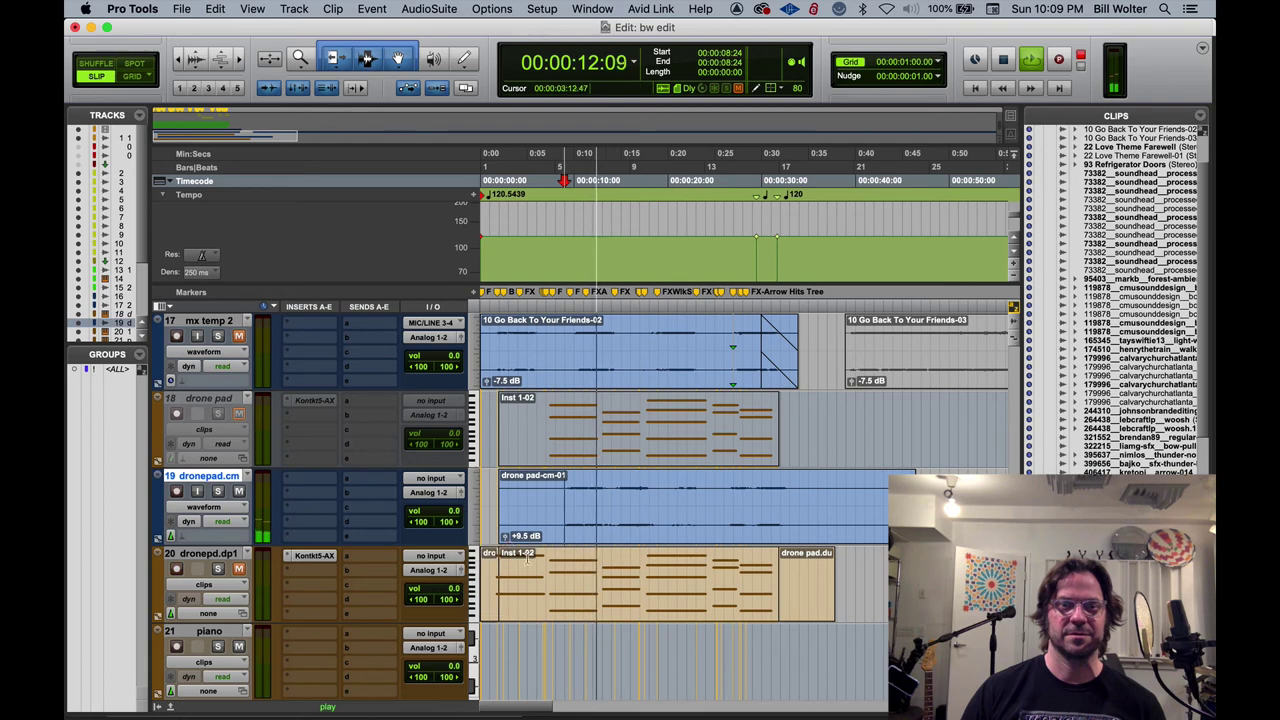
pyautogui.press('super+9')
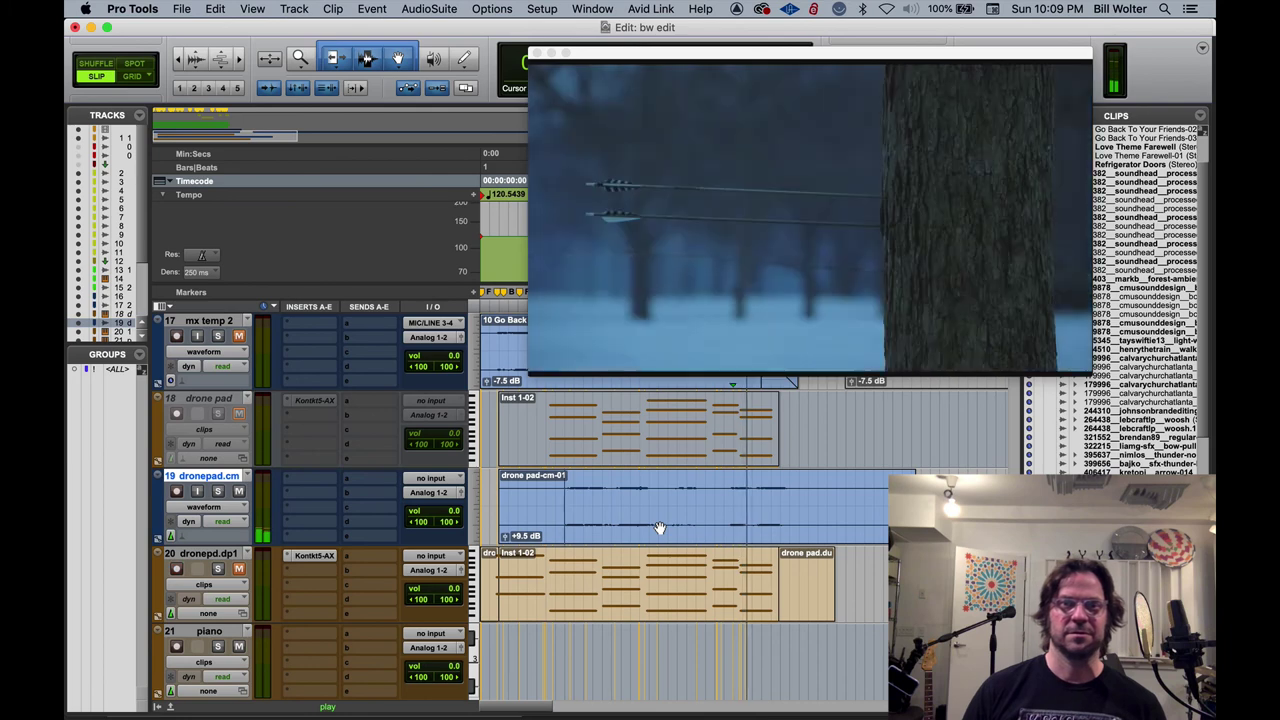
# Stop playback on the archer frame and scroll the track list back to the top
pyautogui.press('space')
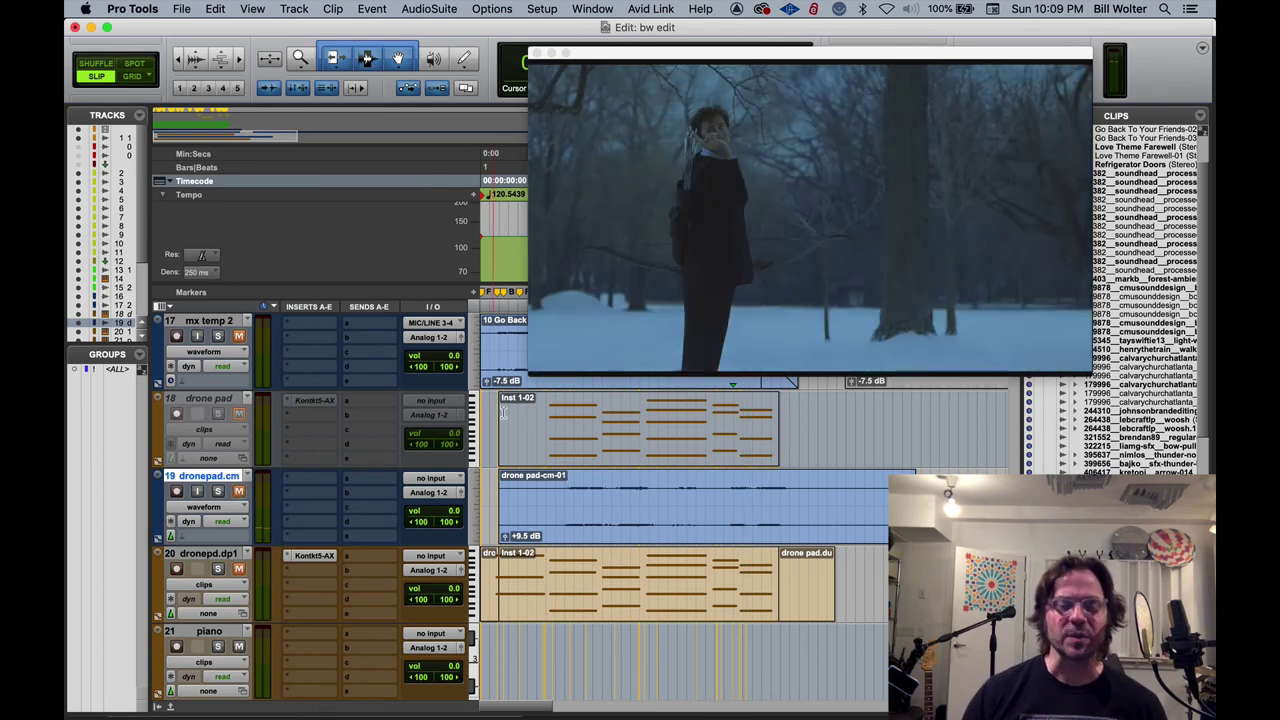
pyautogui.scroll(5, 563, 457)
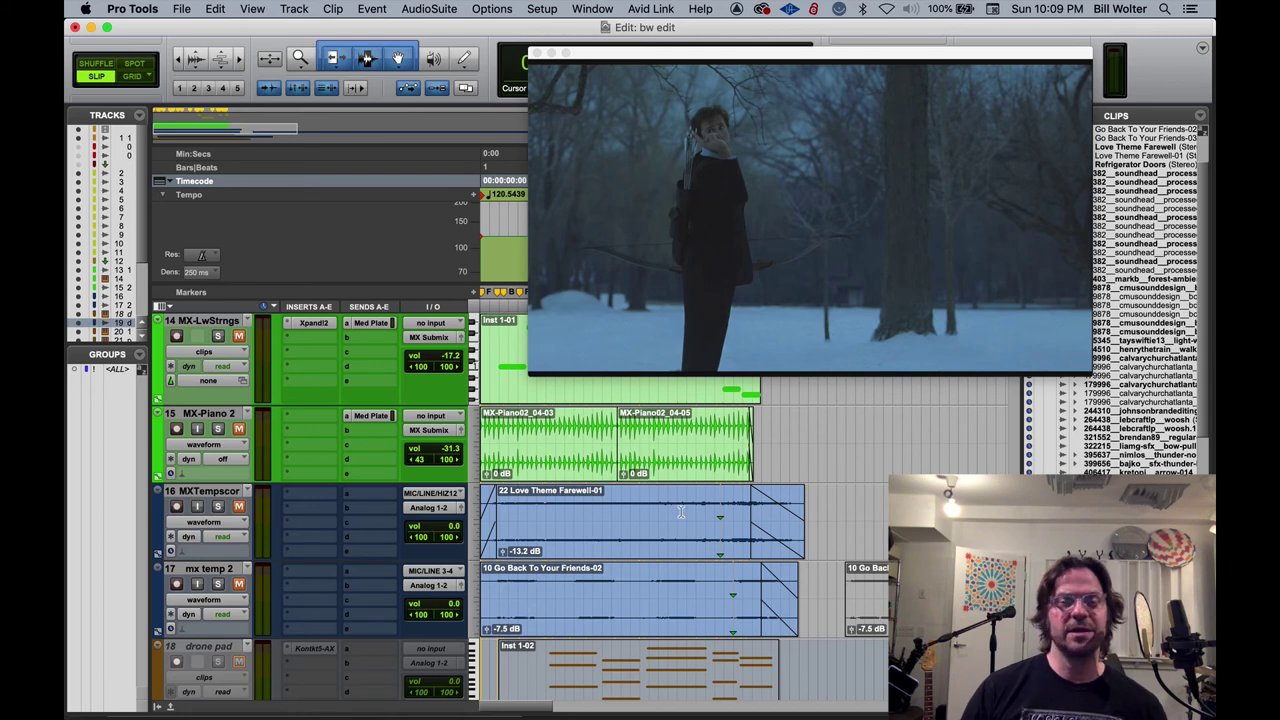
pyautogui.scroll(3, 622, 487)
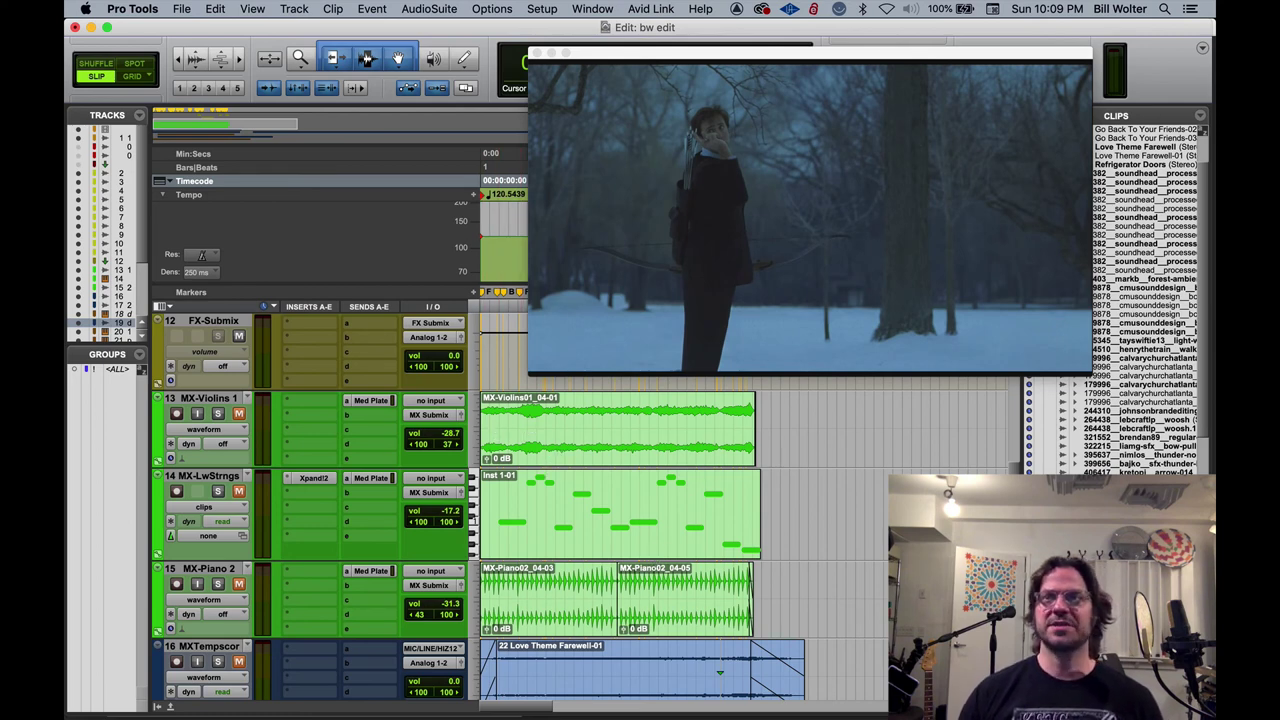
# Close the Video window, select the Med Plate reverb aux track, and open the Mix window
pyautogui.click(537, 53)
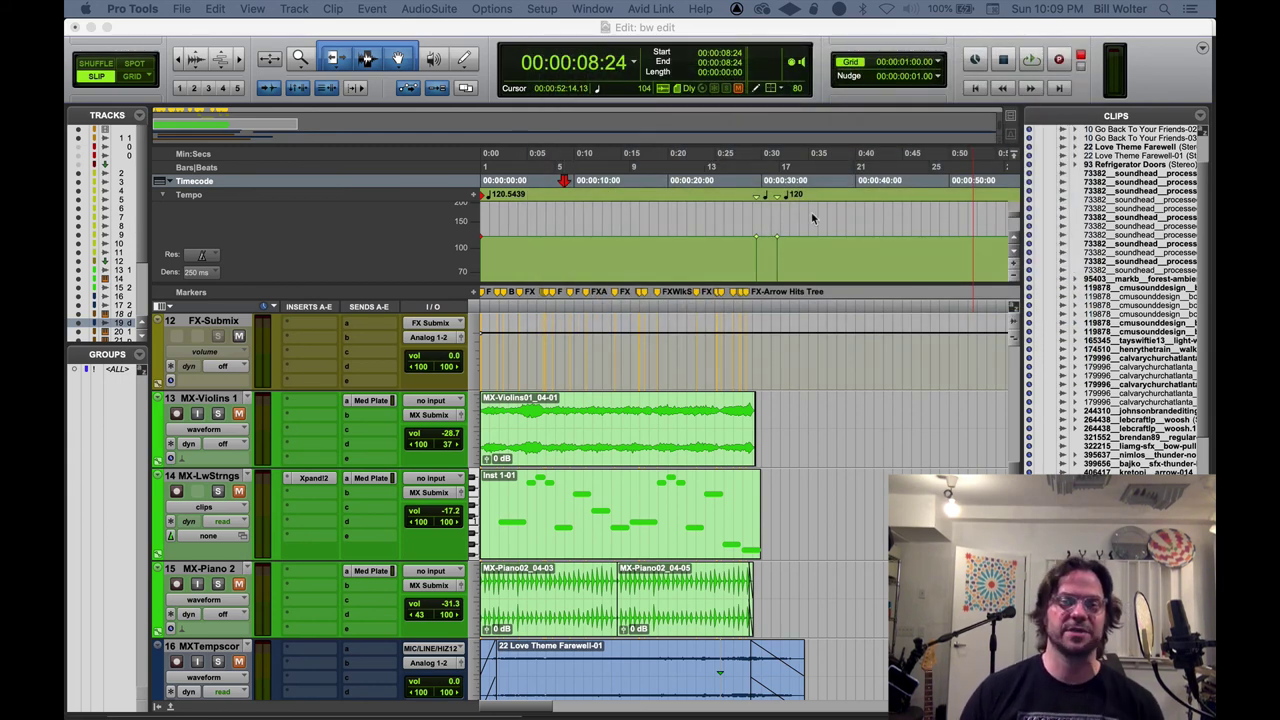
pyautogui.scroll(-5, 760, 350)
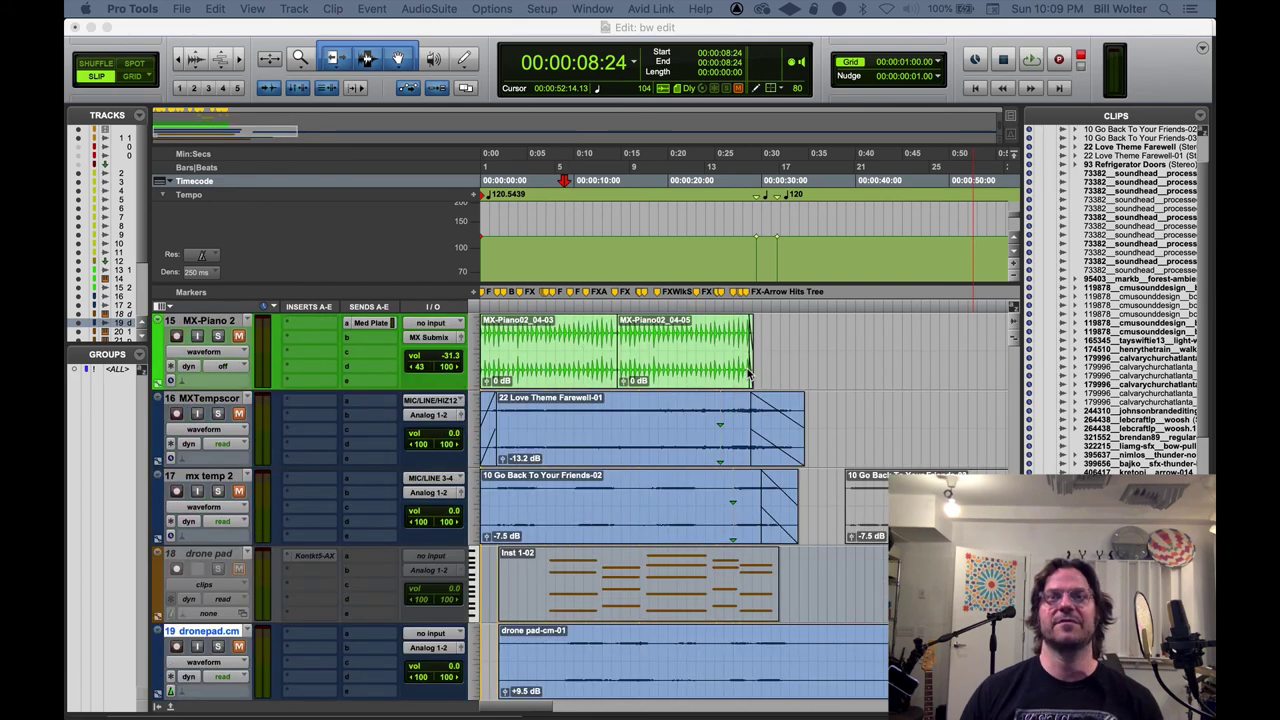
pyautogui.scroll(-7, 555, 495)
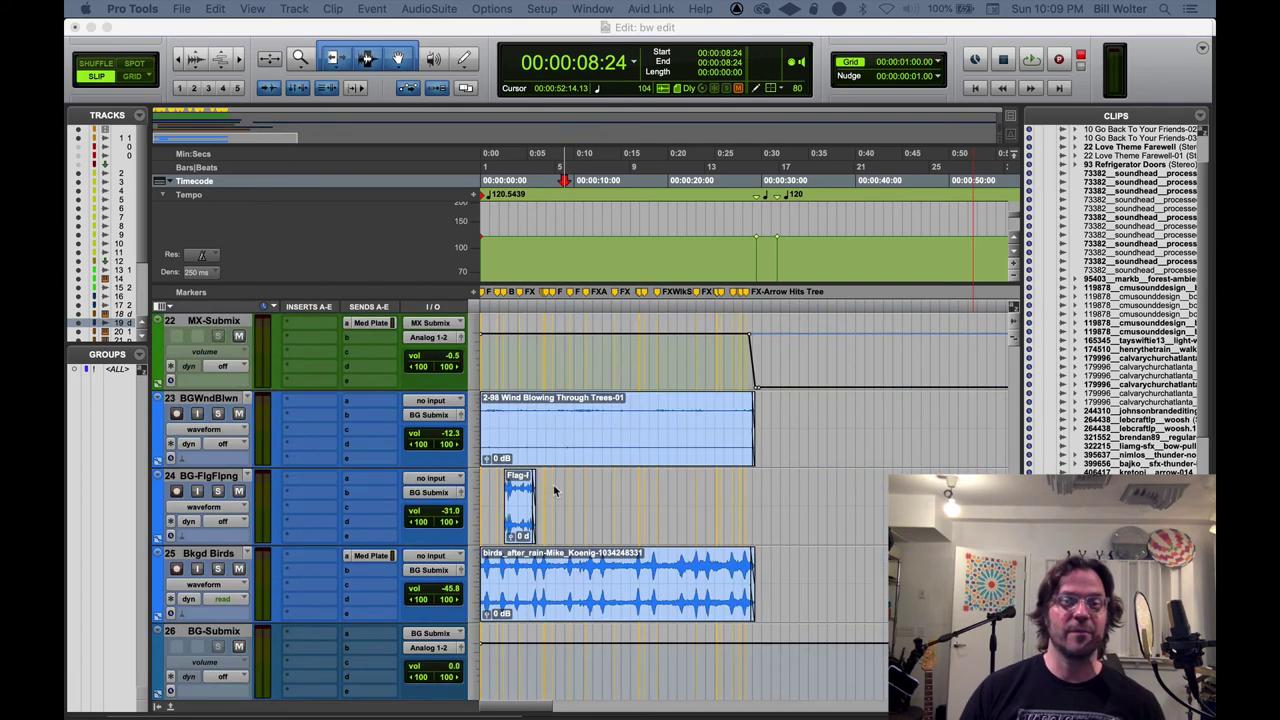
pyautogui.scroll(2, 565, 433)
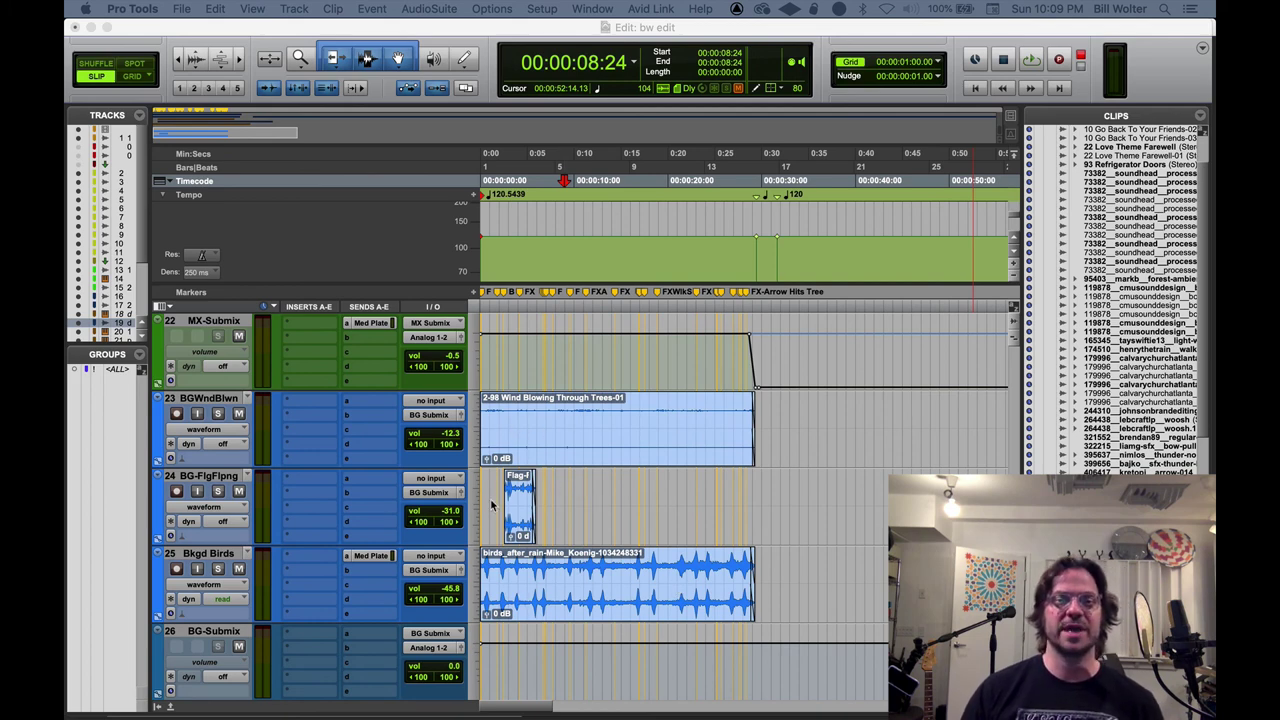
pyautogui.scroll(-3, 796, 447)
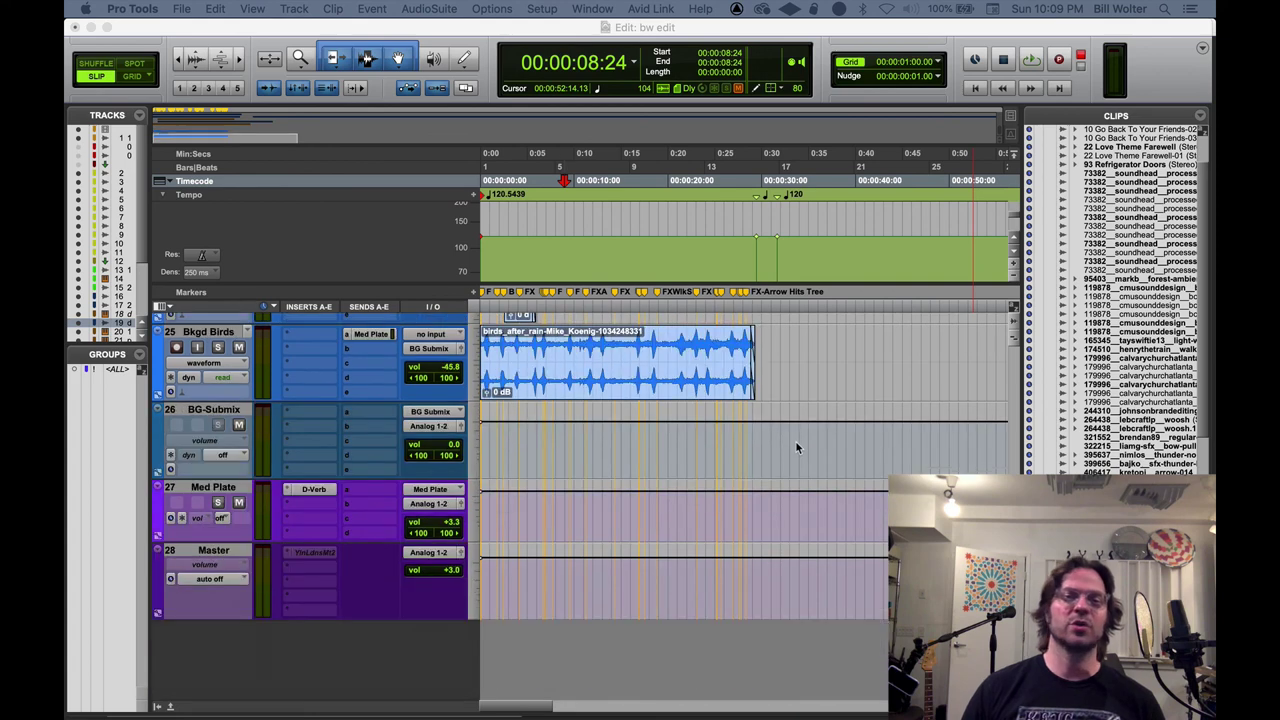
pyautogui.scroll(2, 650, 459)
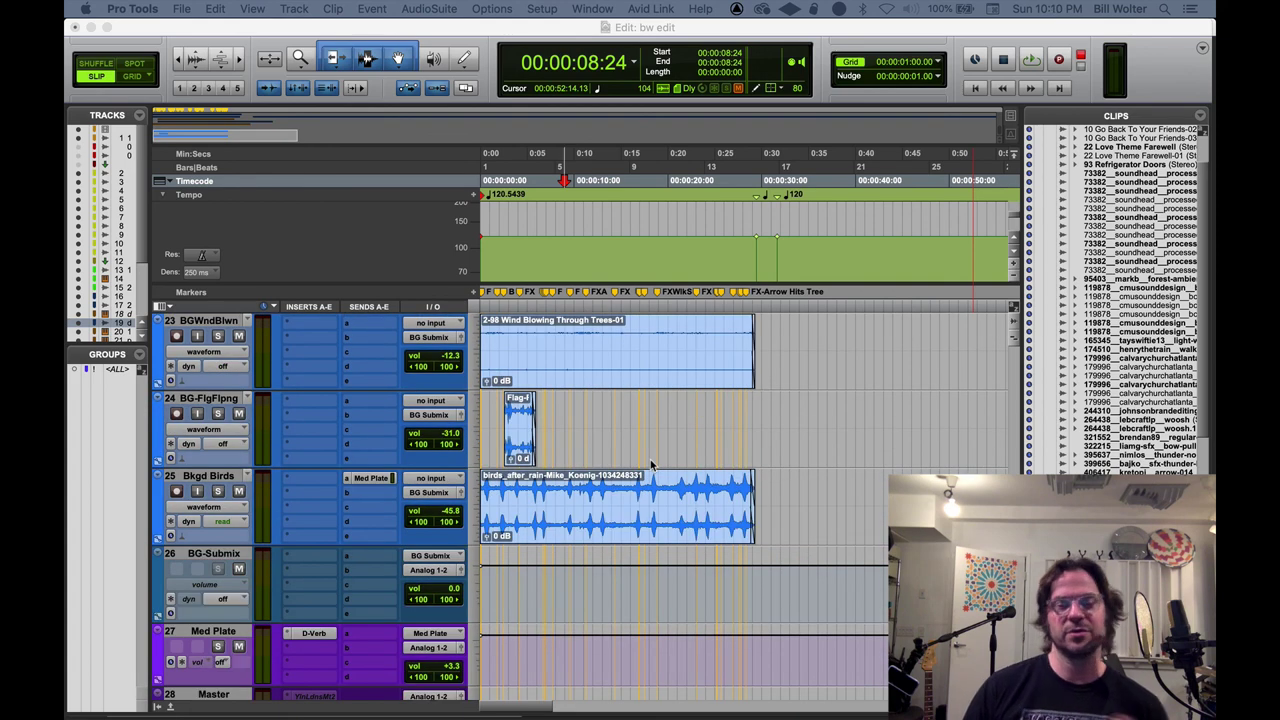
pyautogui.scroll(-1, 650, 463)
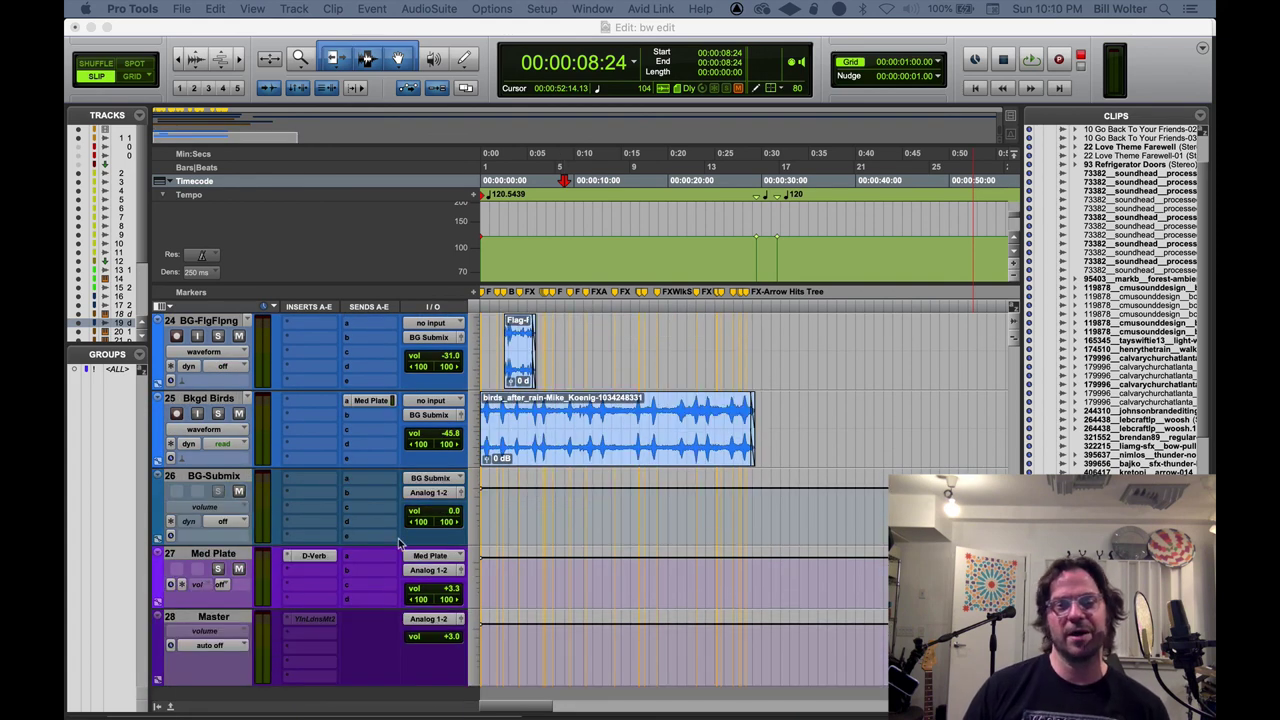
pyautogui.click(228, 558)
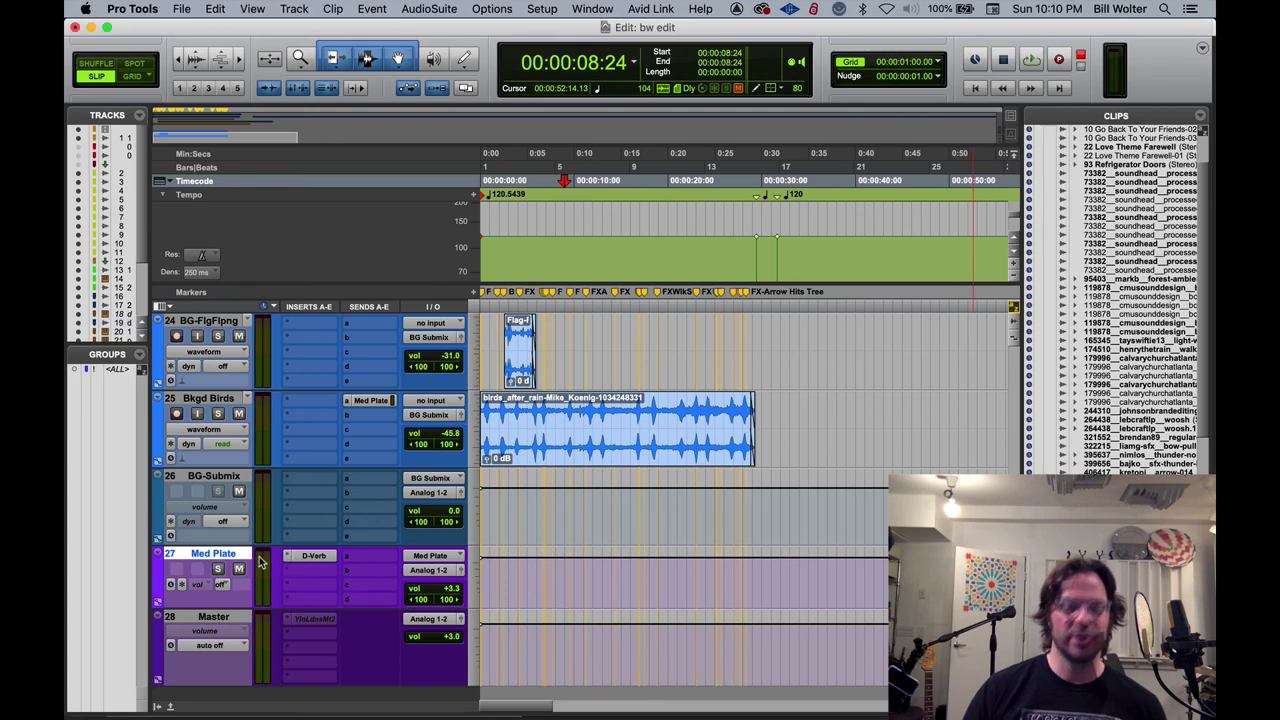
pyautogui.press('super+equal')
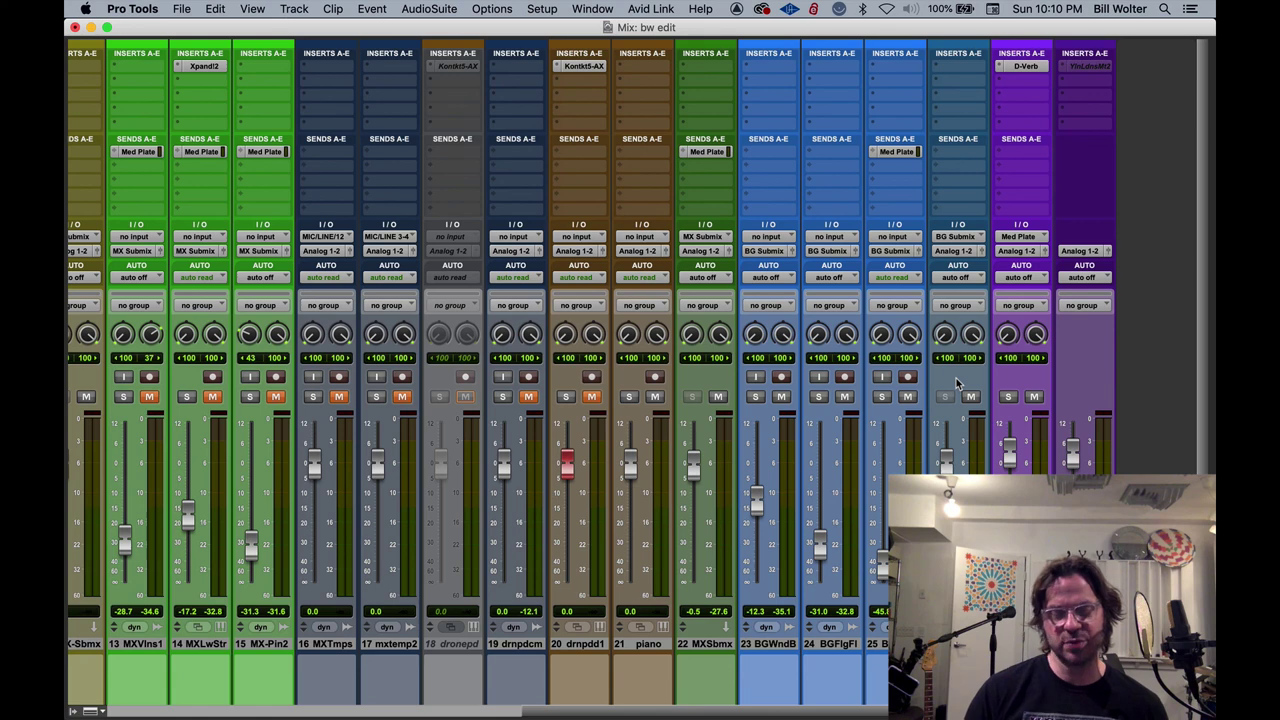
# Switch from the Mix window back to the 'bw edit' Edit window with Cmd+=
pyautogui.press('super+equal')
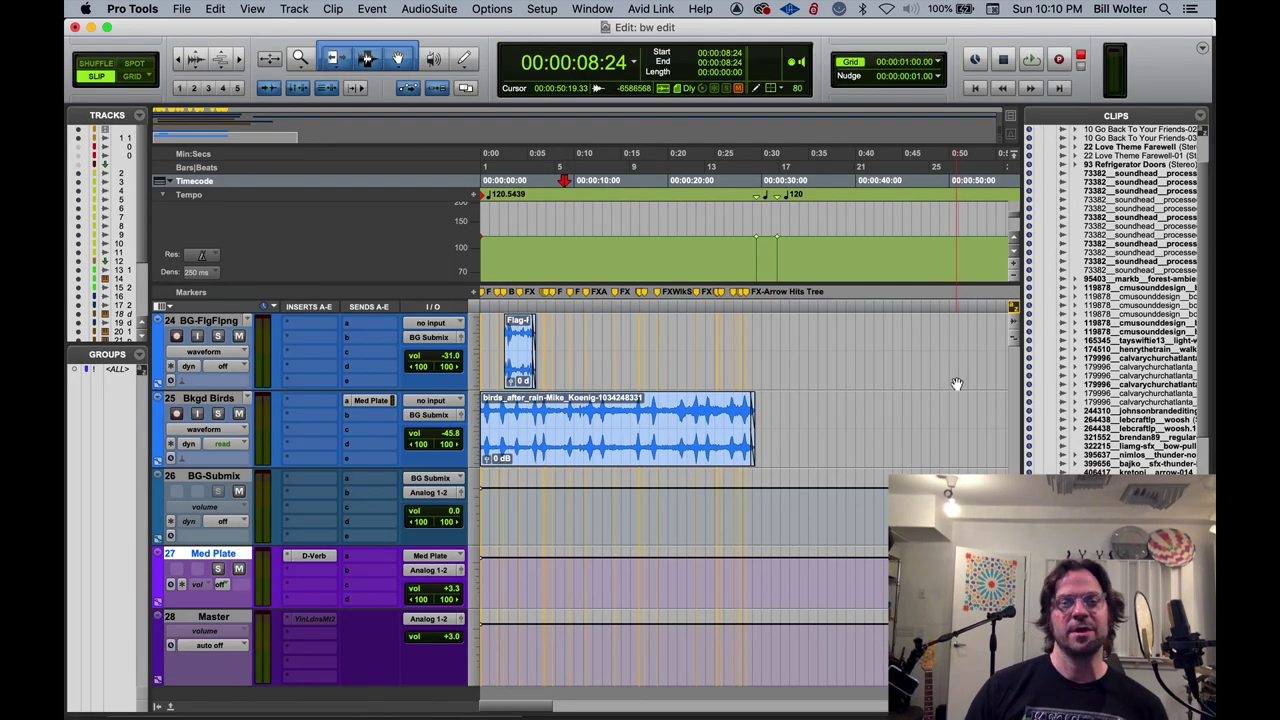